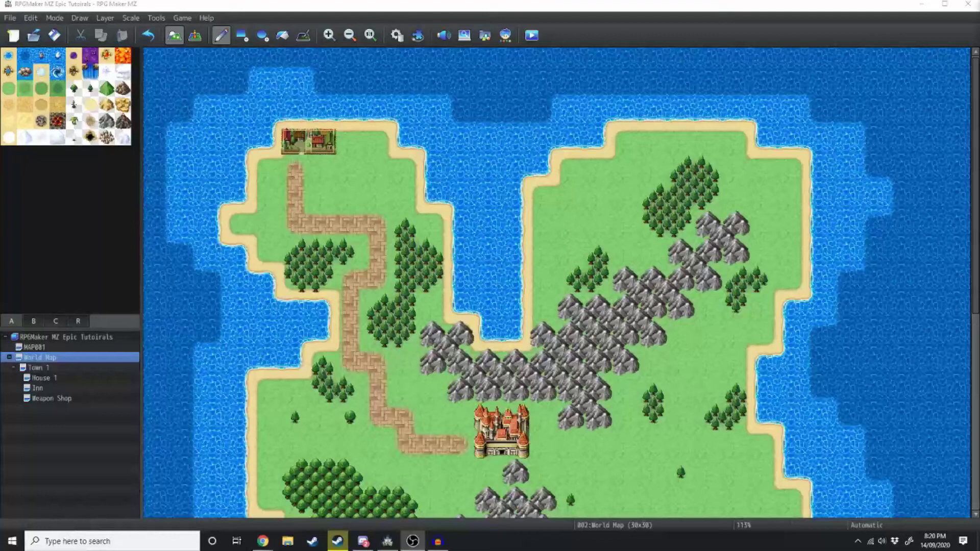
Switch to Audacity, record a spoken intro narration up to about the 28-second mark, and briefly play it back.
scroll(614, 408, down, 1)
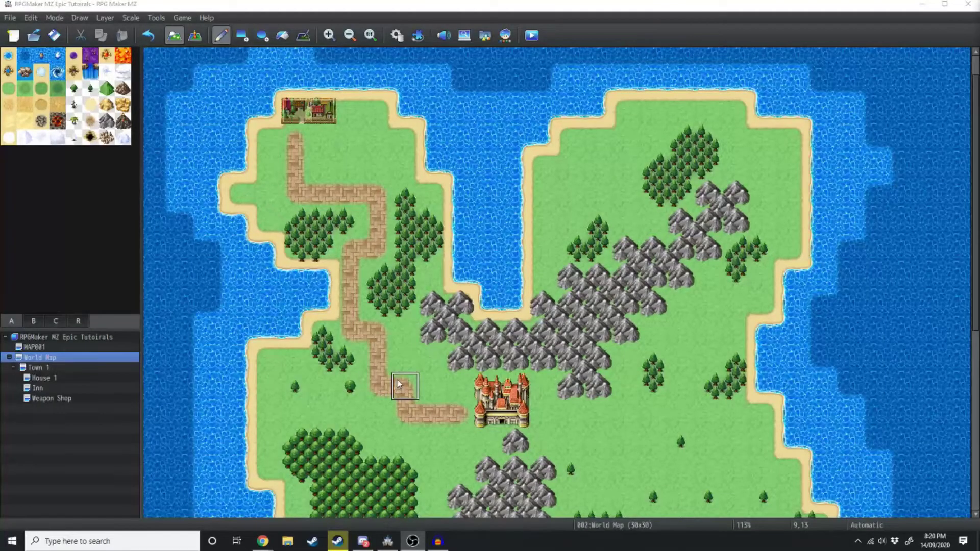
click(437, 542)
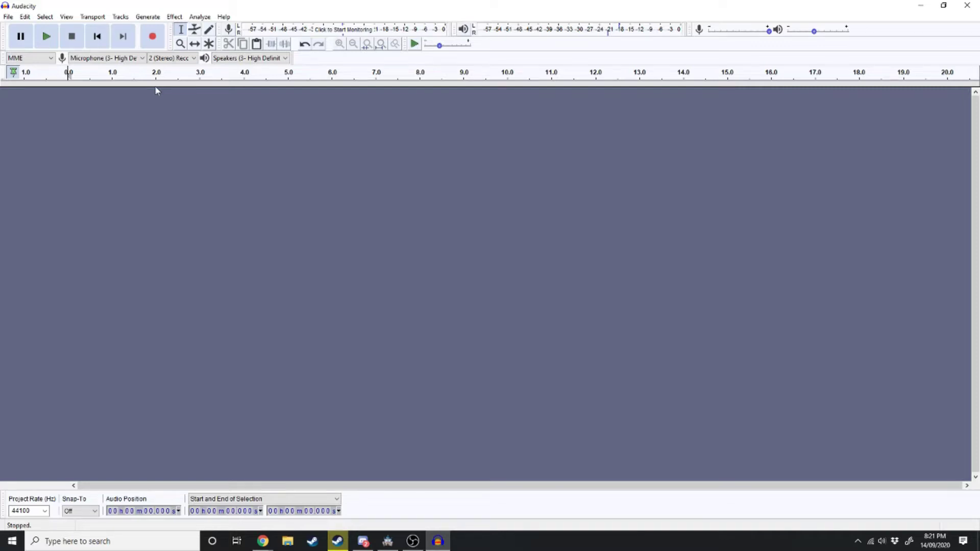
click(152, 37)
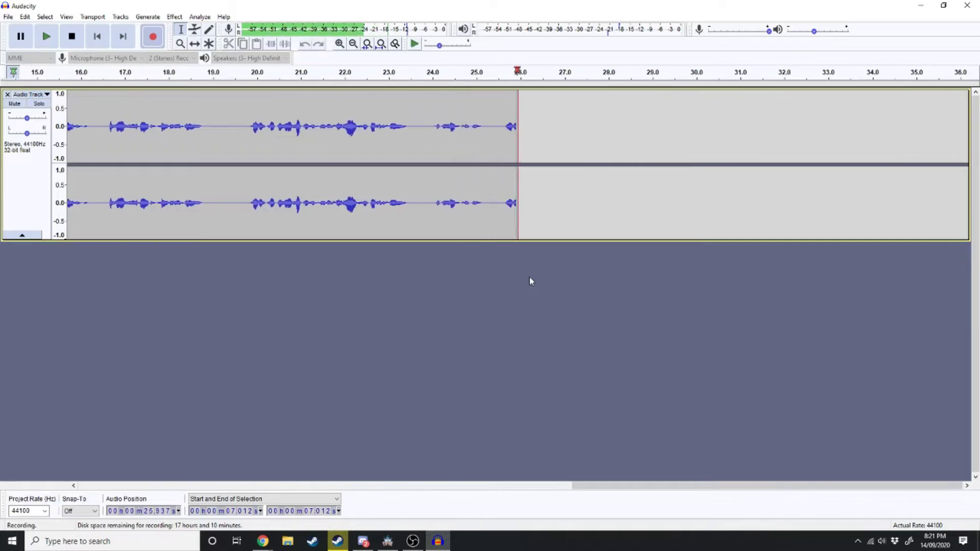
key(space)
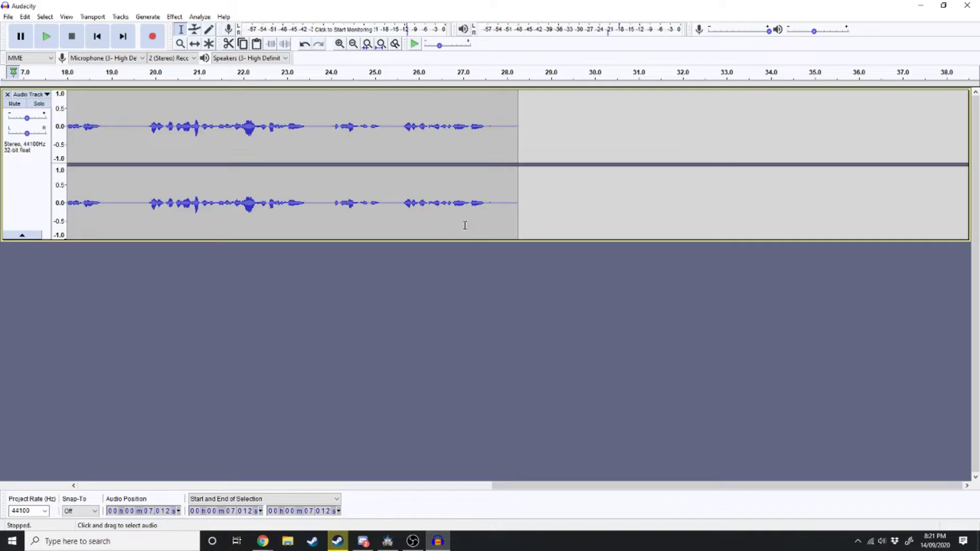
key(space)
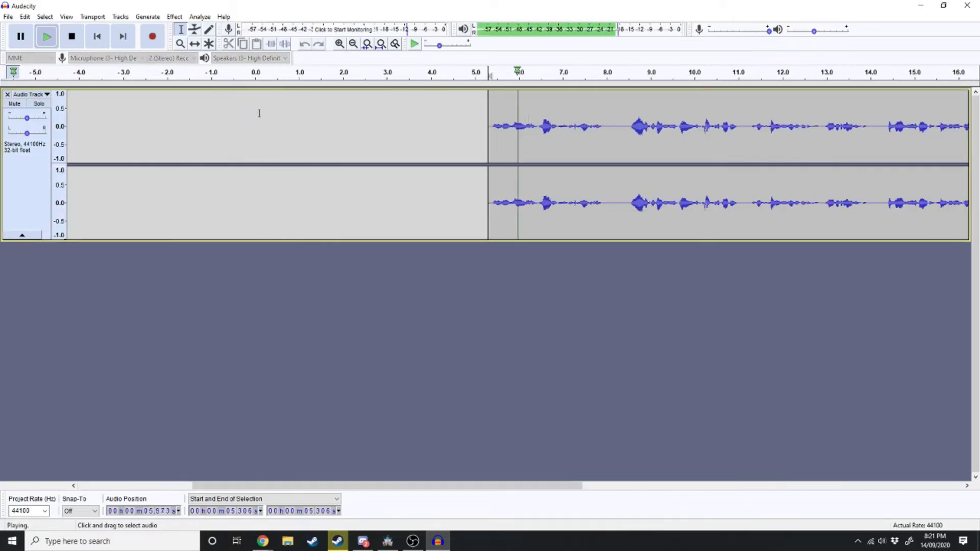
key(space)
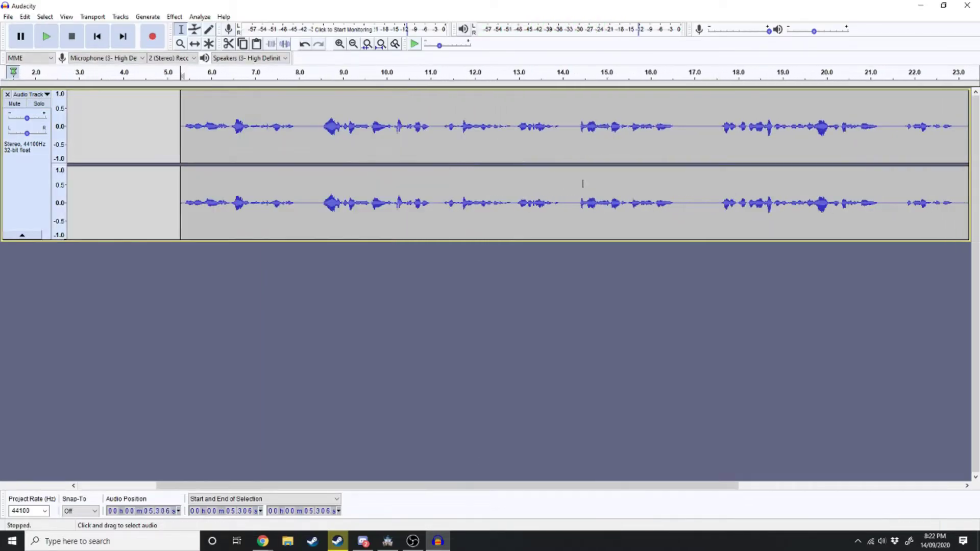
Add a new stereo track and copy the whole voice clip into it, aligned with the original's start.
click(127, 19)
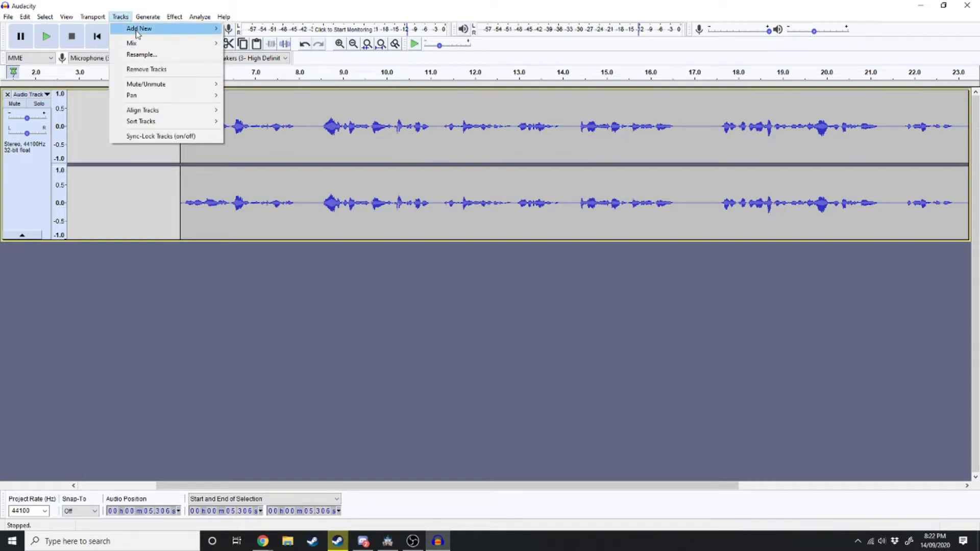
mouse_move(138, 33)
click(260, 39)
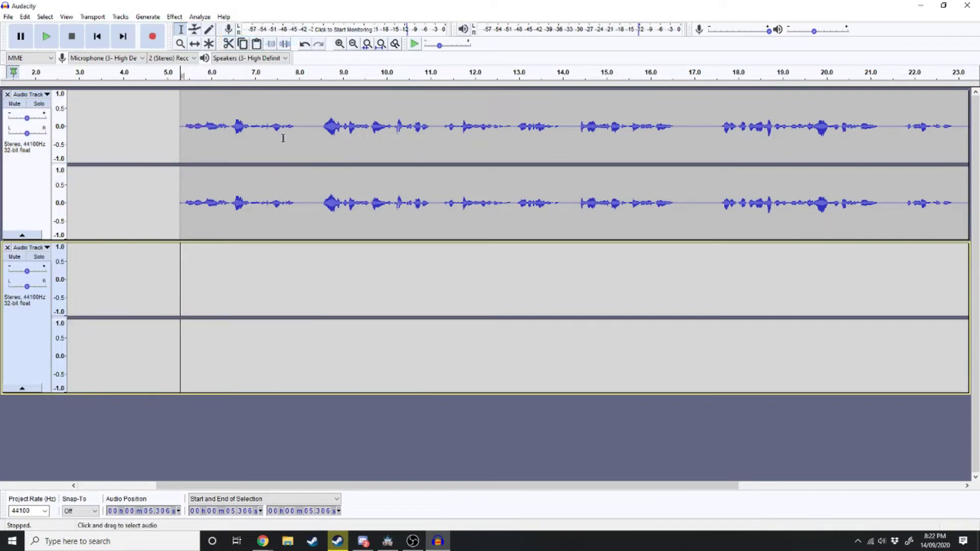
double_click(220, 117)
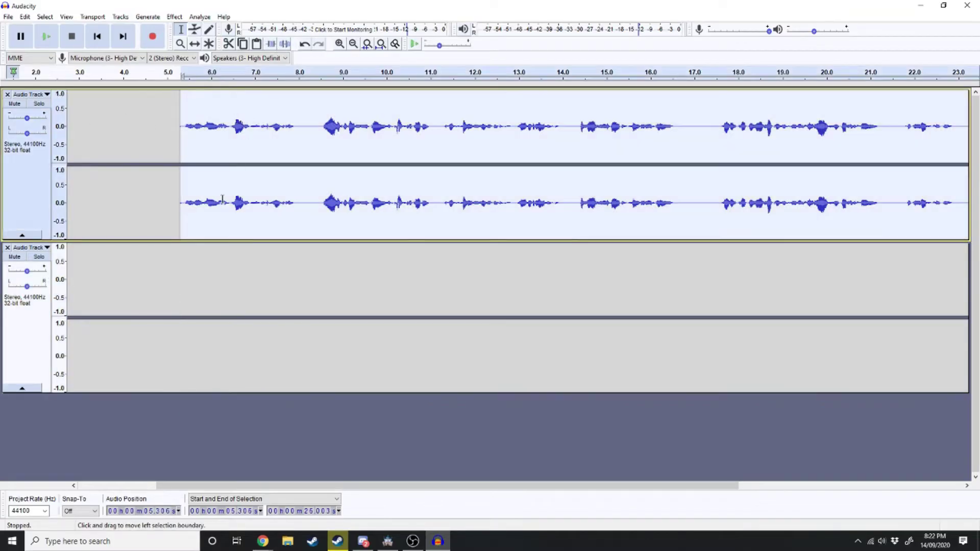
key(ctrl+c)
click(179, 273)
key(ctrl+v)
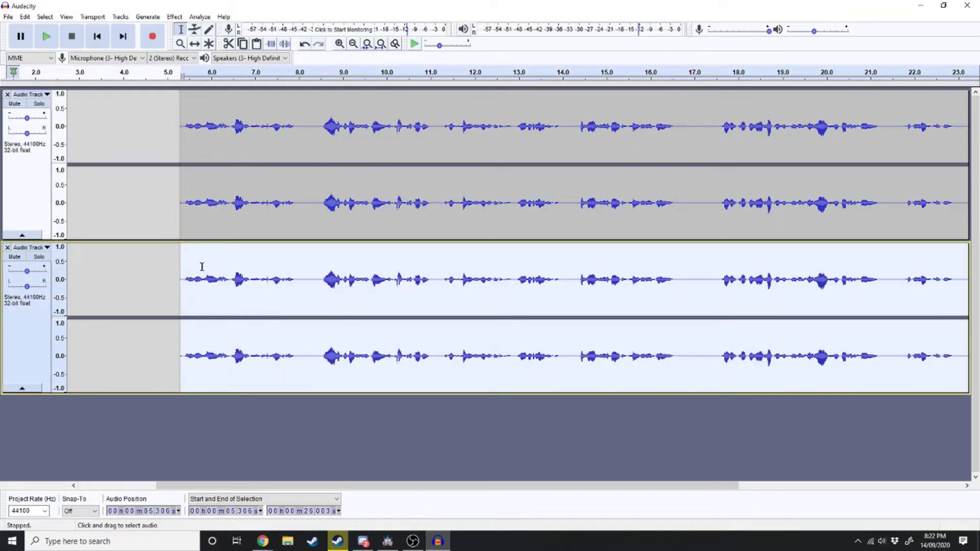
Nudge the copied clip on the second track with the Time Shift tool so it starts at about 5.32 seconds.
click(194, 44)
drag(211, 274, 208, 275)
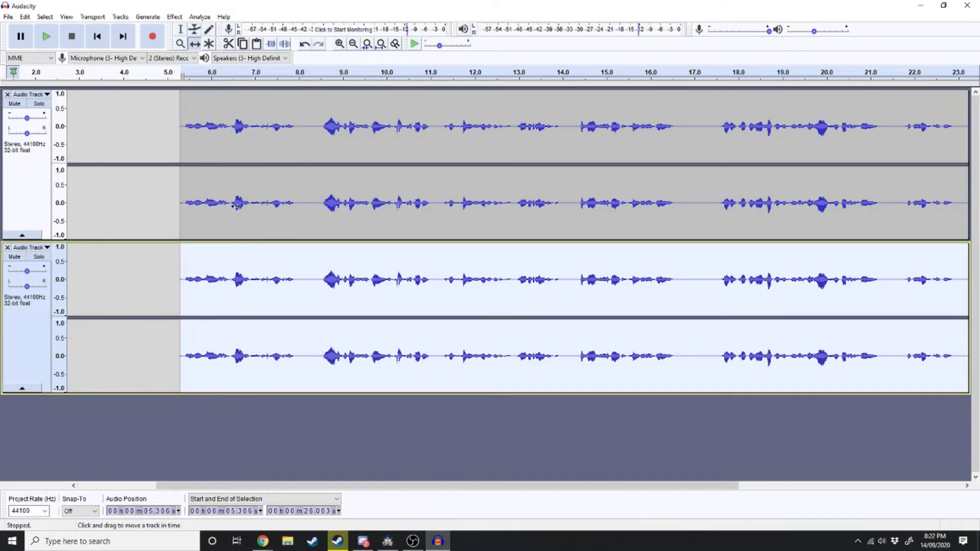
ctrl+scroll(291, 288, down, 2)
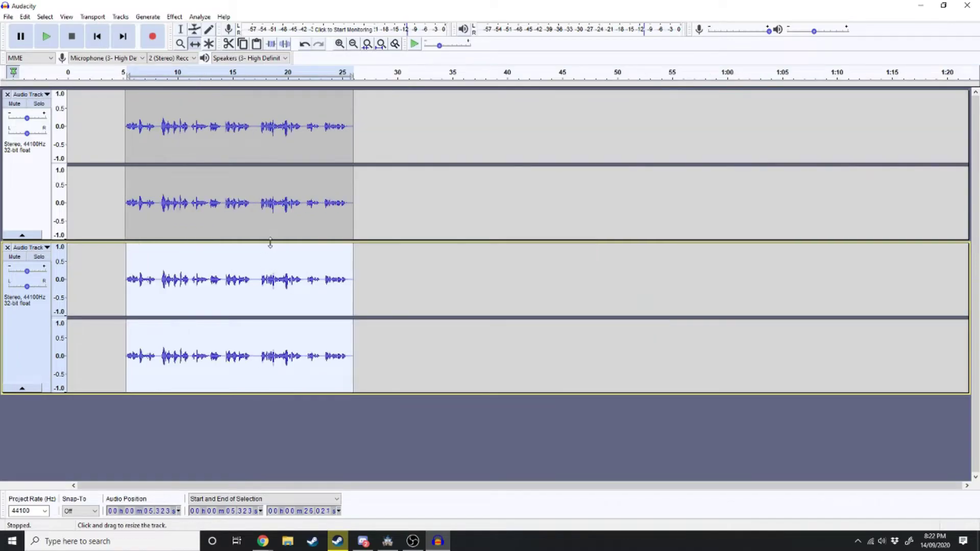
Select the voice clips on both tracks and adjust the percent change in the Change Pitch effect.
click(181, 29)
drag(226, 153, 243, 267)
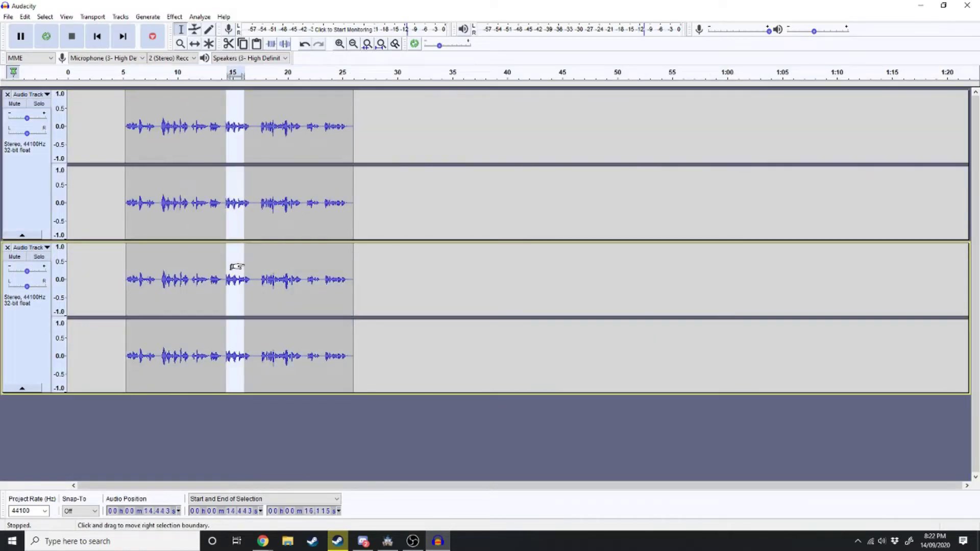
drag(387, 296, 74, 153)
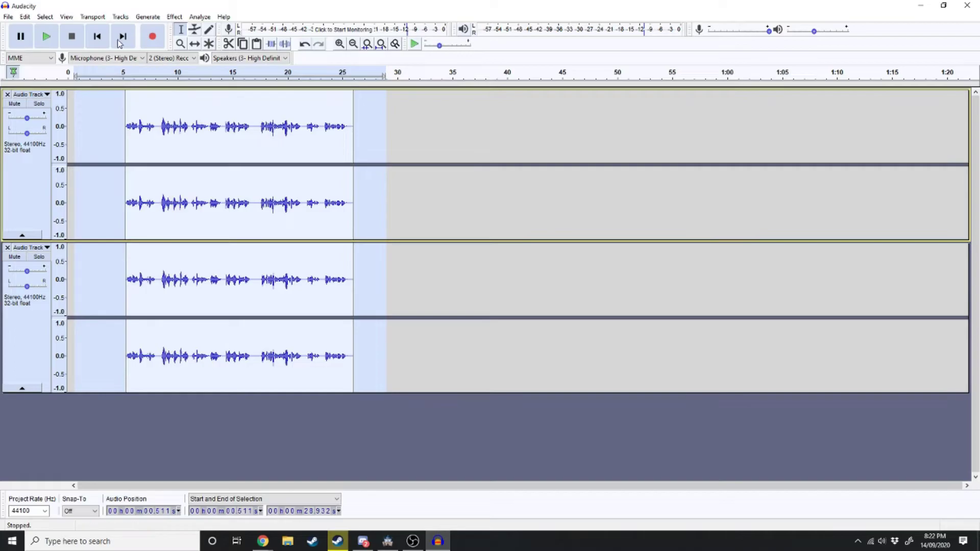
click(173, 17)
click(174, 17)
click(174, 17)
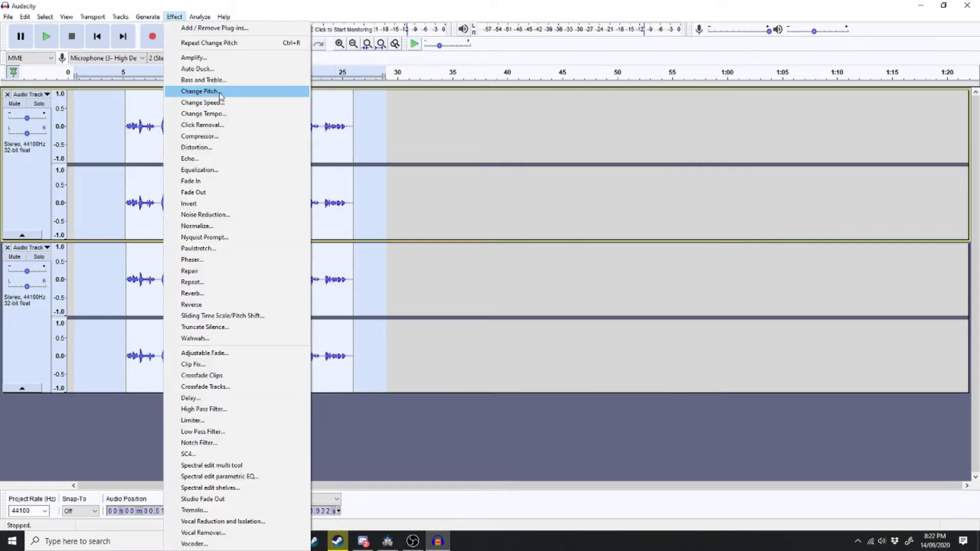
click(221, 93)
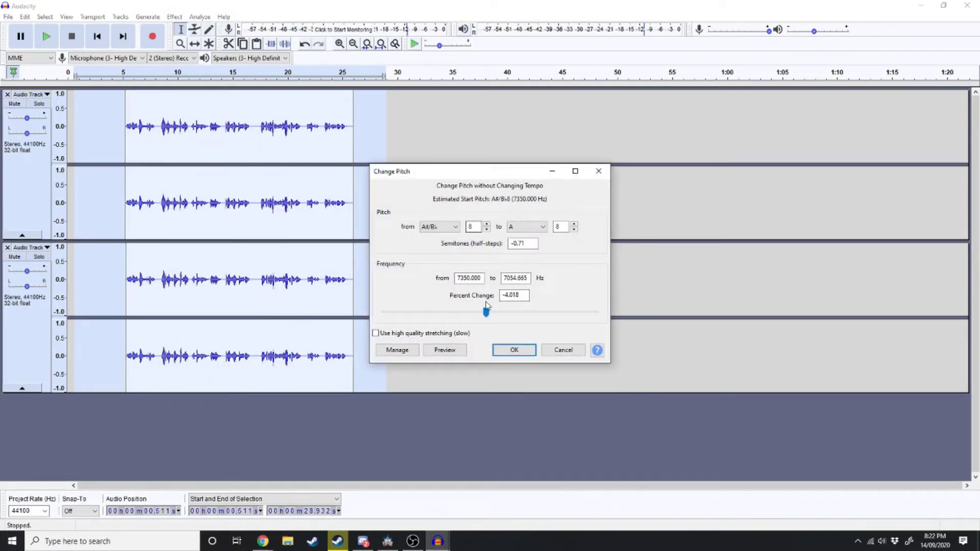
drag(490, 313, 498, 315)
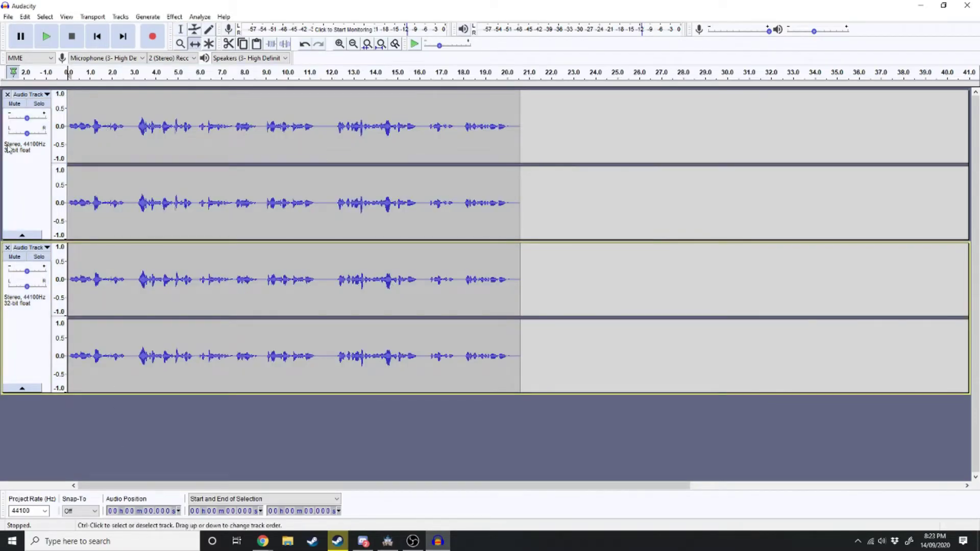
Pan the first track fully right and the second track fully left, and play back the result.
click(83, 115)
drag(28, 133, 210, 145)
drag(30, 287, 8, 287)
key(space)
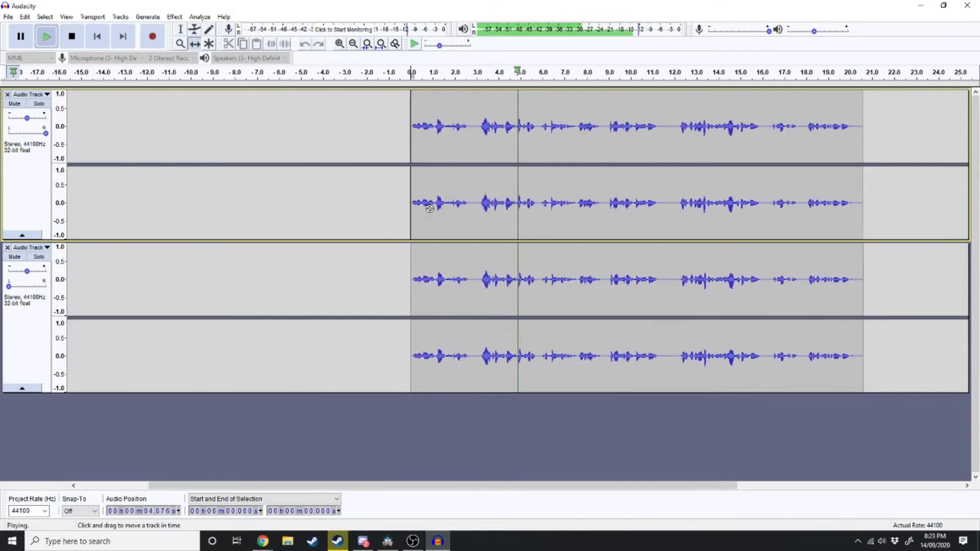
key(space)
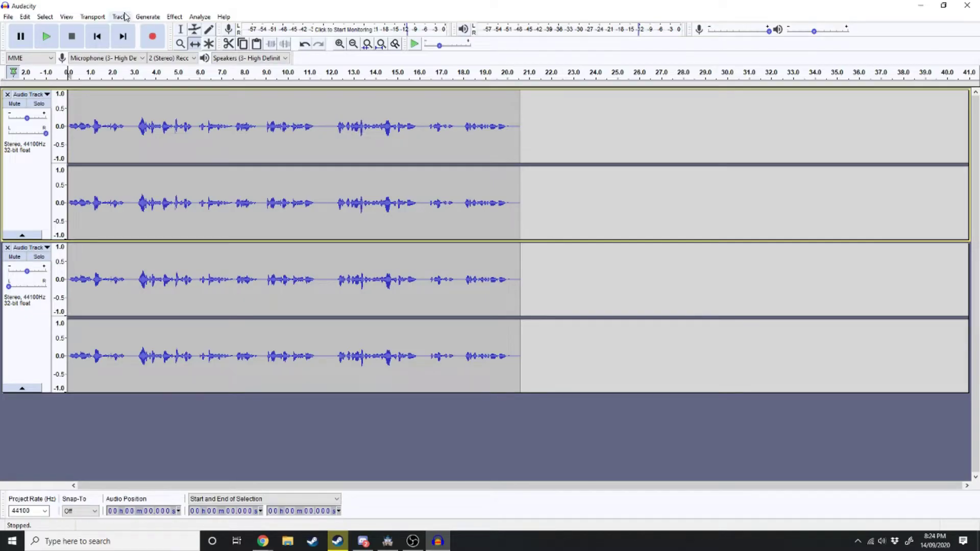
Add a third stereo track holding a centre-panned copy of the voice clip and play all three tracks together.
click(121, 16)
mouse_move(168, 28)
click(254, 39)
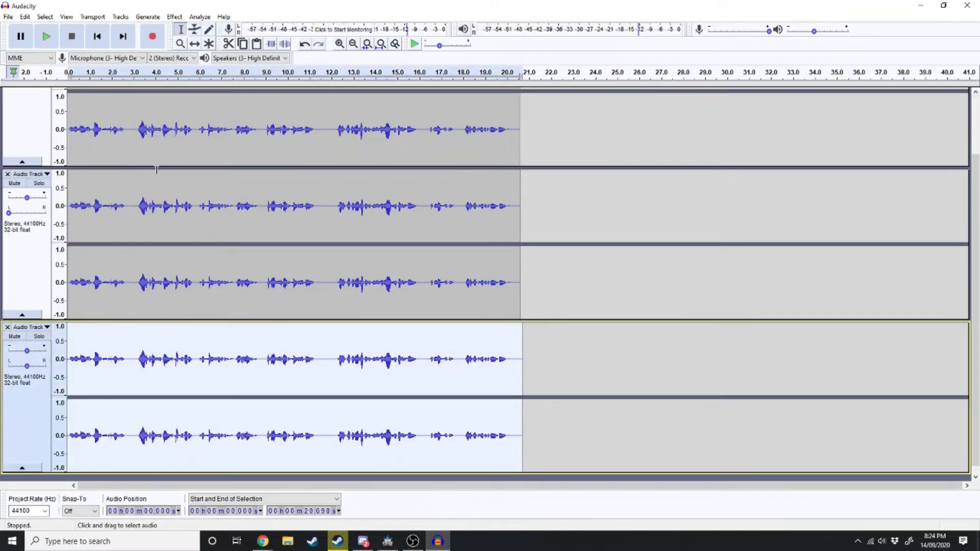
key(space)
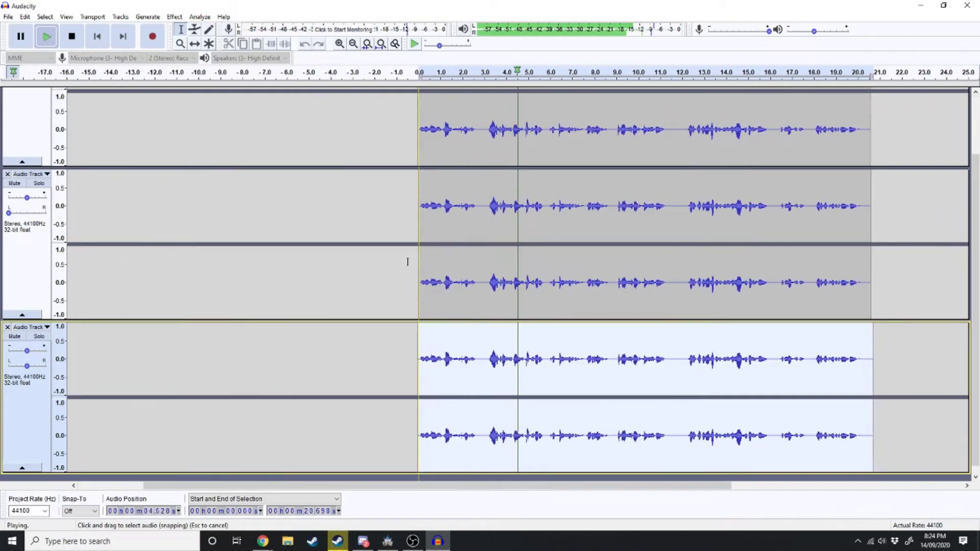
key(space)
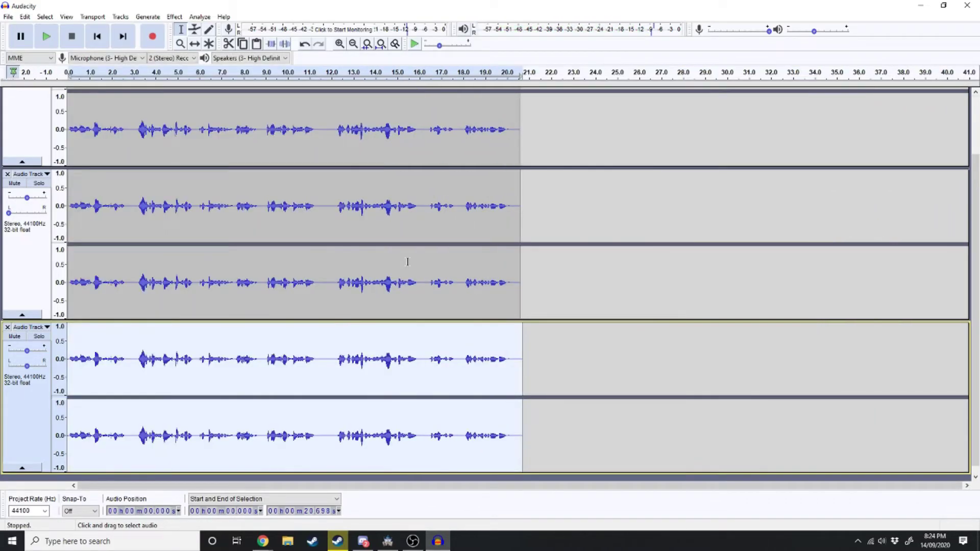
Export the mix as an Ogg Vorbis file named Intro Voice to the RPG Maker project's audio/bgm folder.
click(8, 17)
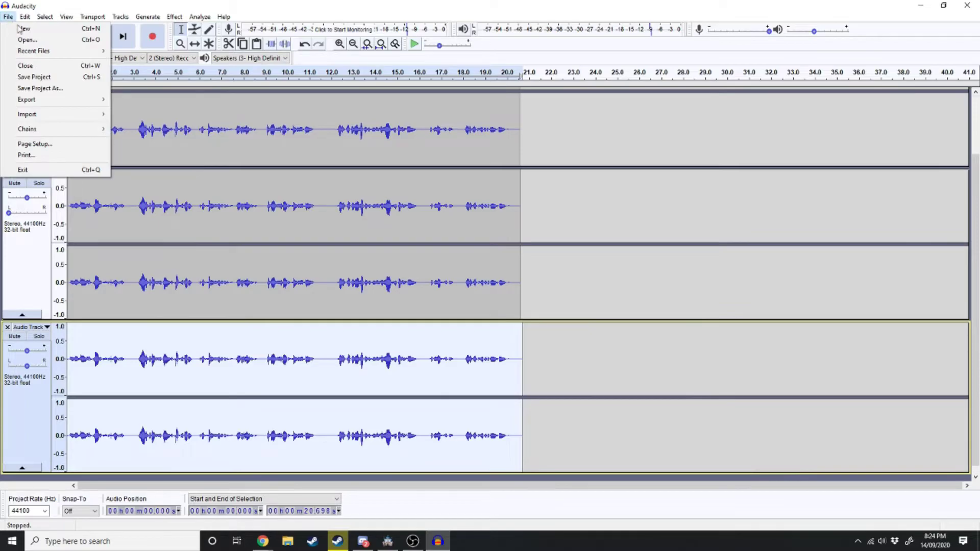
mouse_move(72, 101)
click(168, 121)
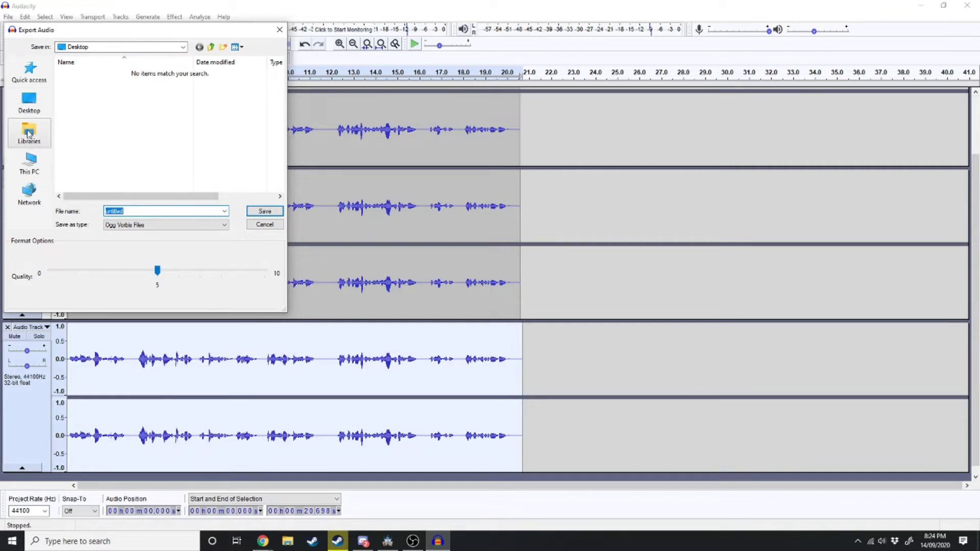
click(29, 163)
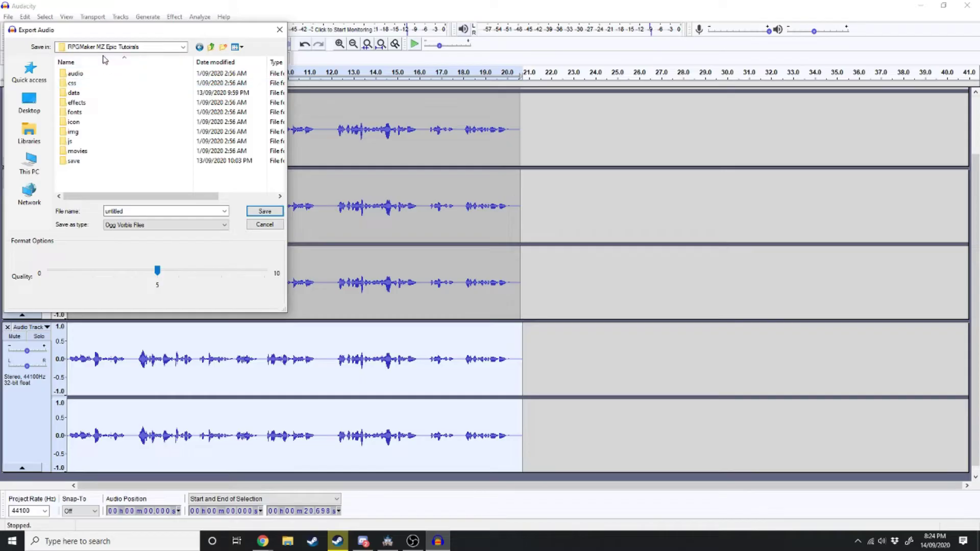
double_click(86, 74)
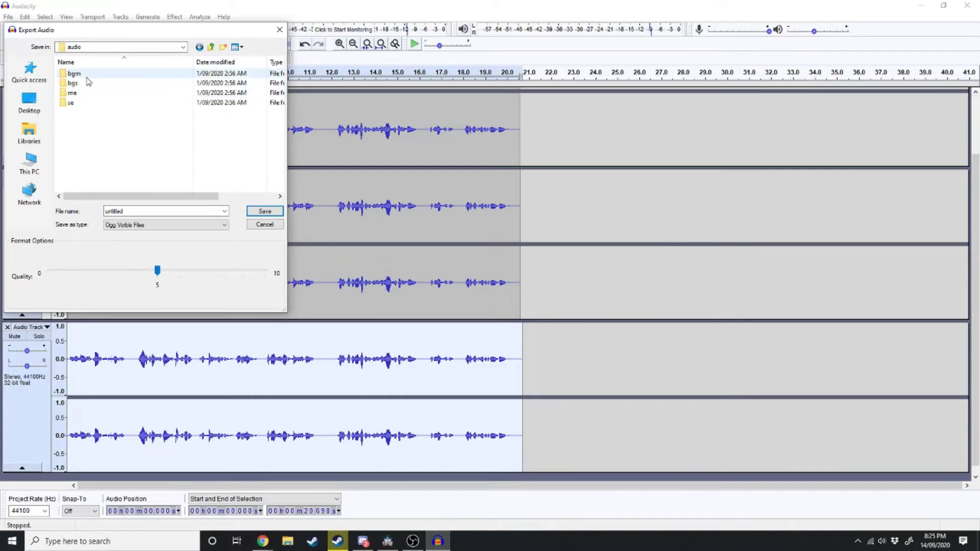
double_click(84, 74)
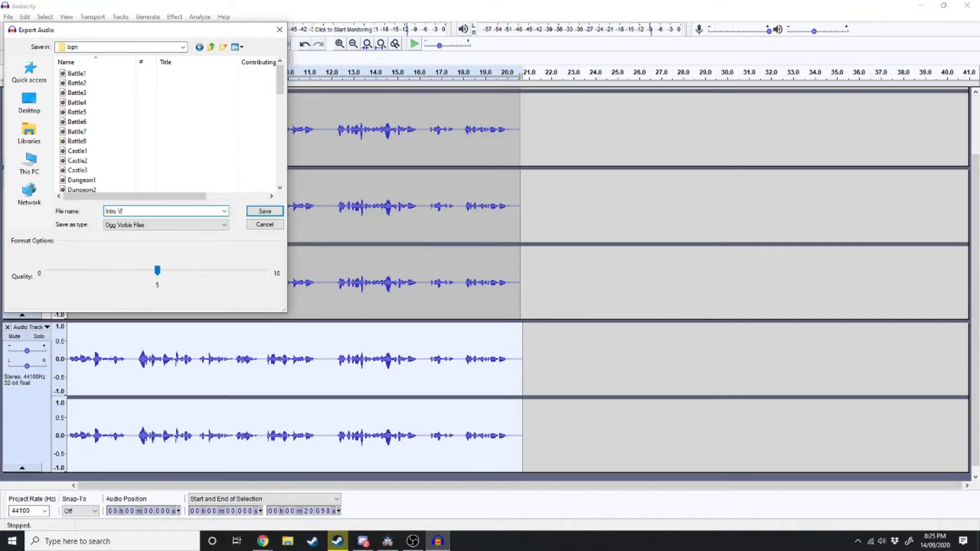
key(Return)
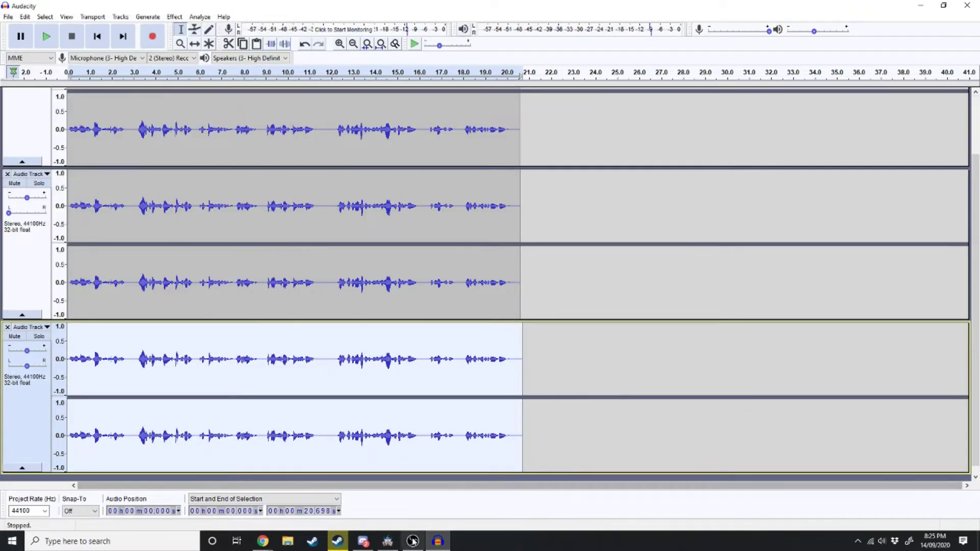
Switch to RPG Maker MZ and check the Intro Voice BGM in the Sound Test, closing it when done.
click(387, 541)
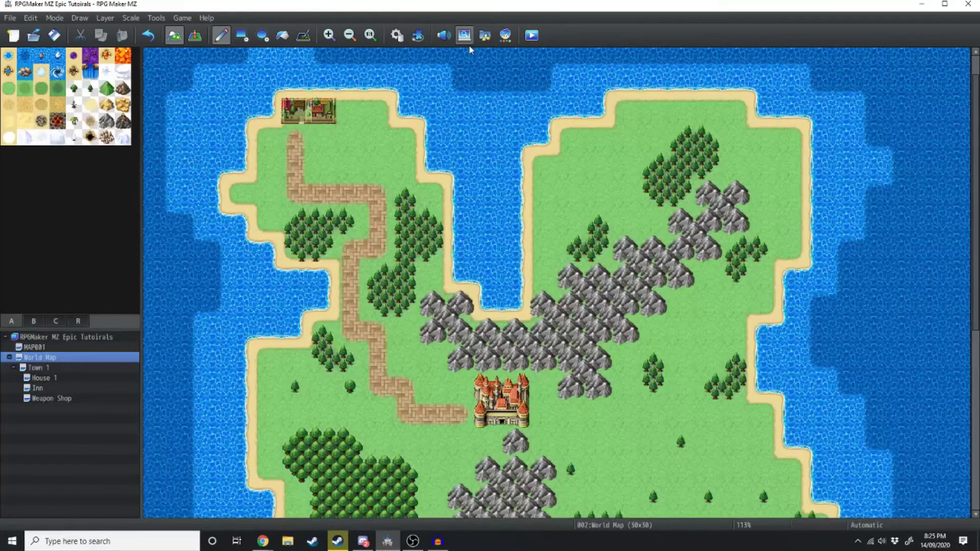
click(443, 35)
drag(503, 192, 504, 247)
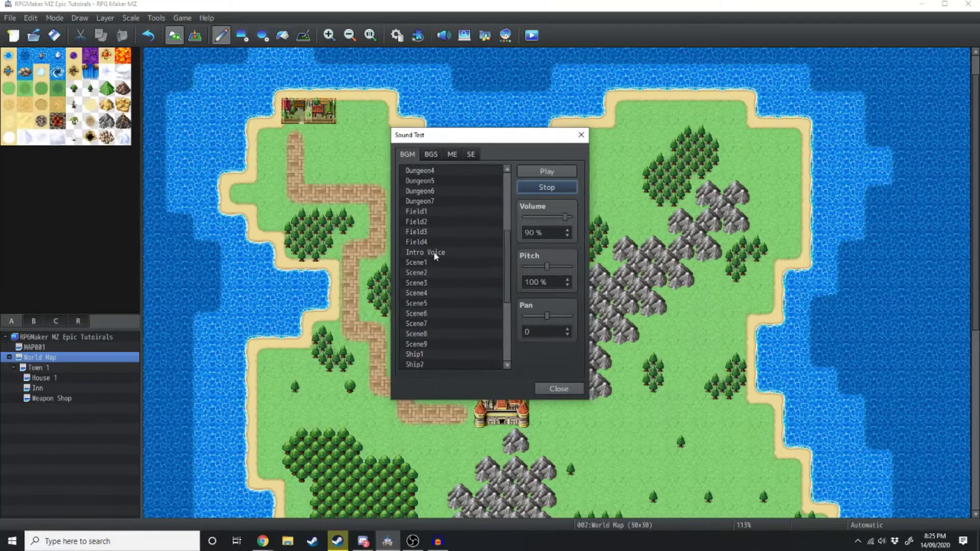
click(437, 253)
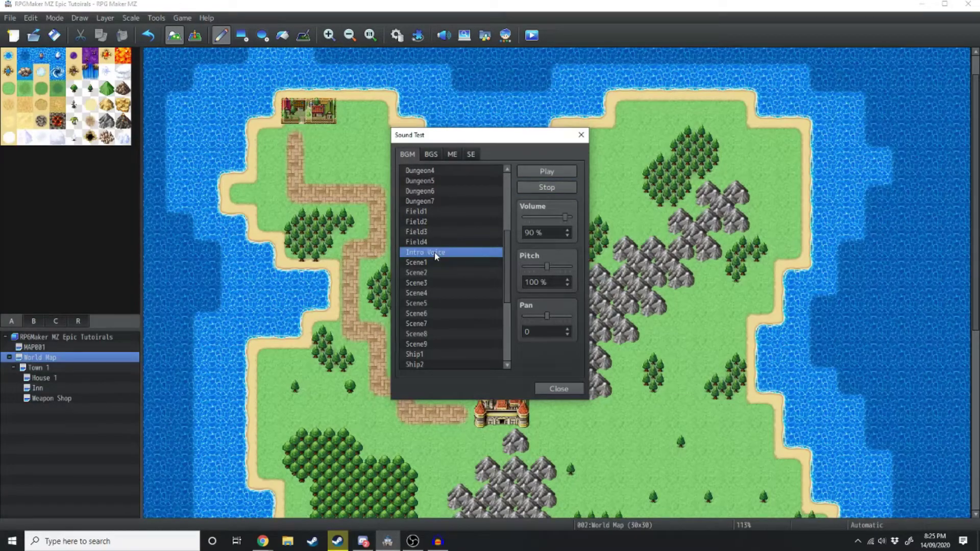
click(552, 189)
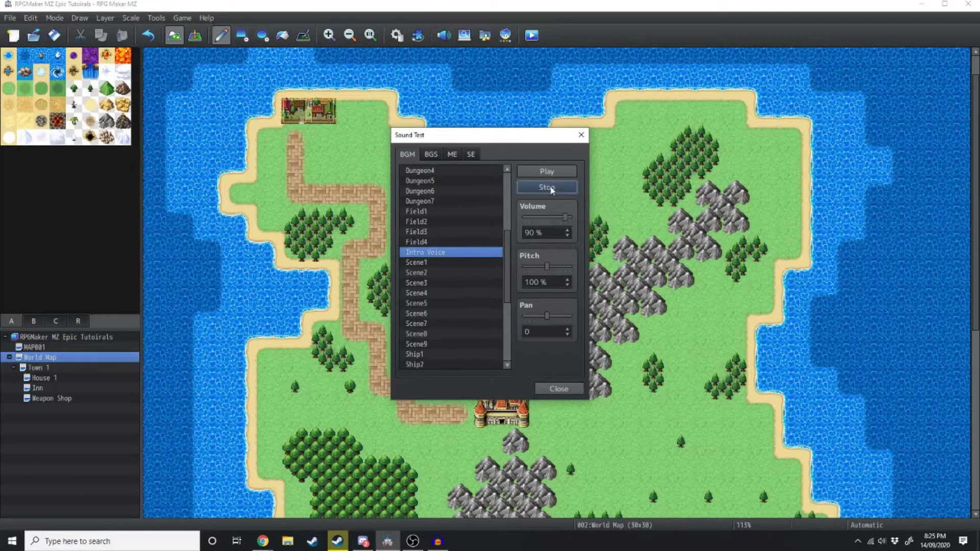
click(581, 136)
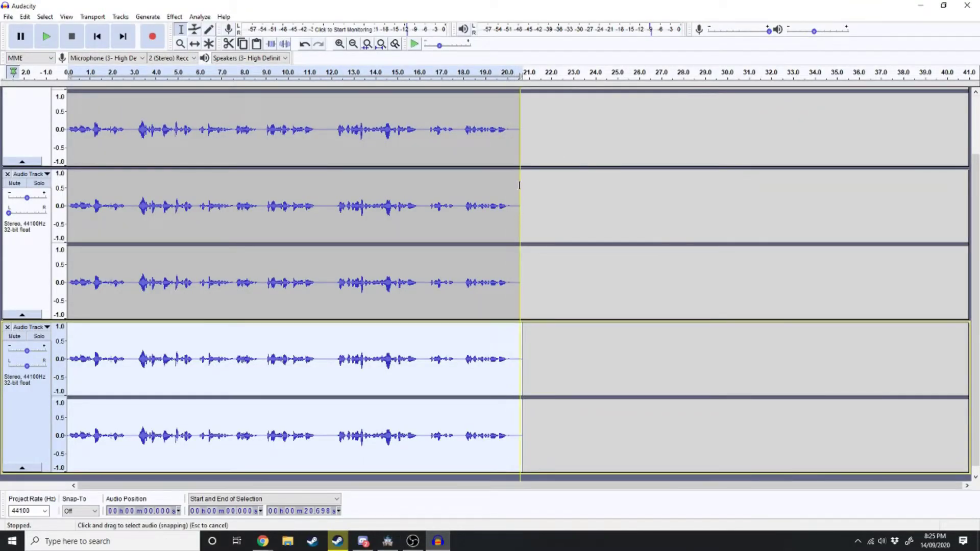
Return to RPG Maker MZ and open the MAP001 map.
key(alt+Tab)
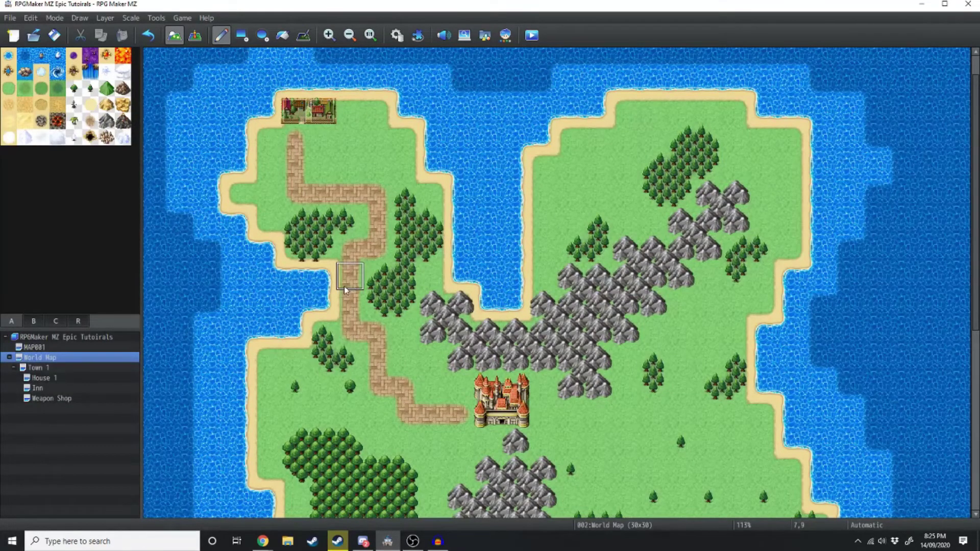
click(35, 347)
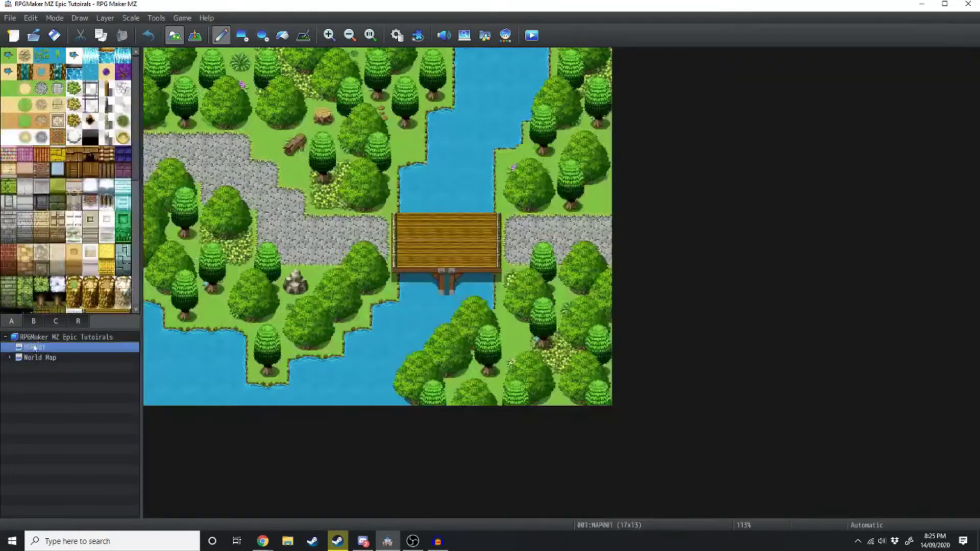
Create a new map named Opening Cutscene directly under the project root.
right_click(44, 338)
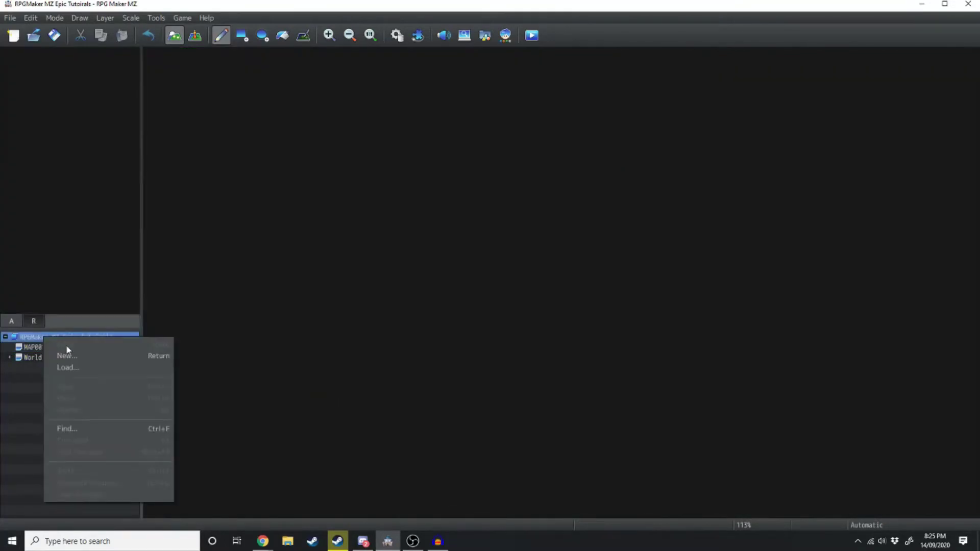
click(66, 346)
text(Open)
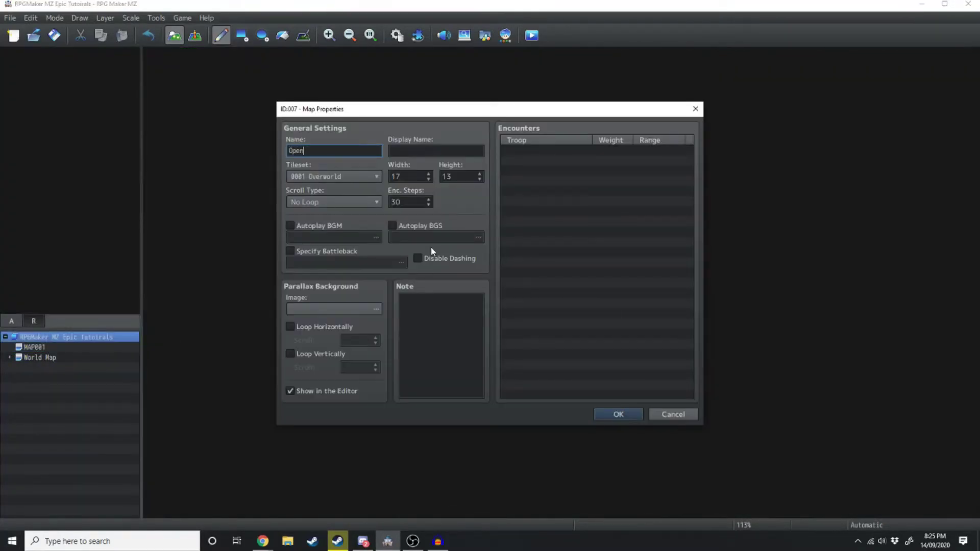
text(ing Cutscene)
click(618, 415)
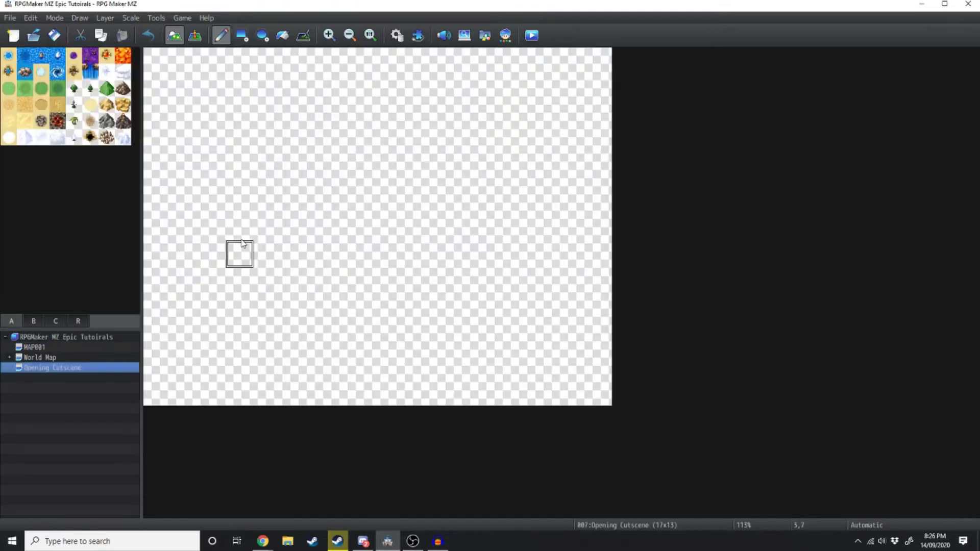
Switch to event editing and set the player's starting position at tile 8,7 of the Opening Cutscene map.
click(195, 35)
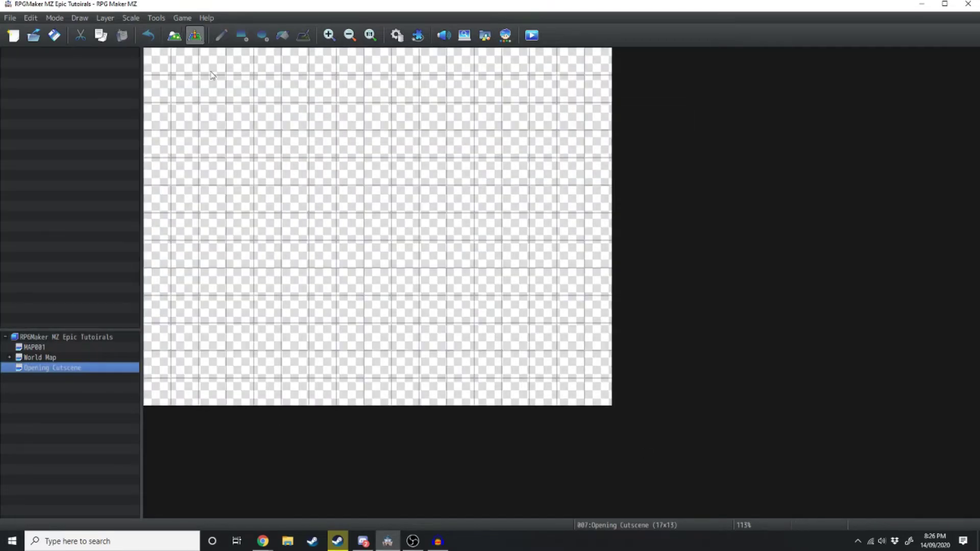
right_click(374, 252)
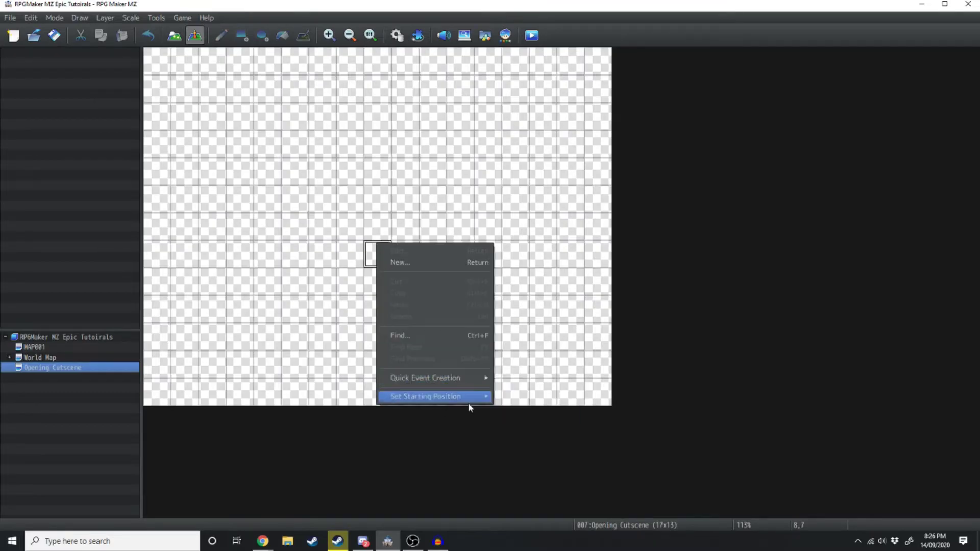
mouse_move(459, 398)
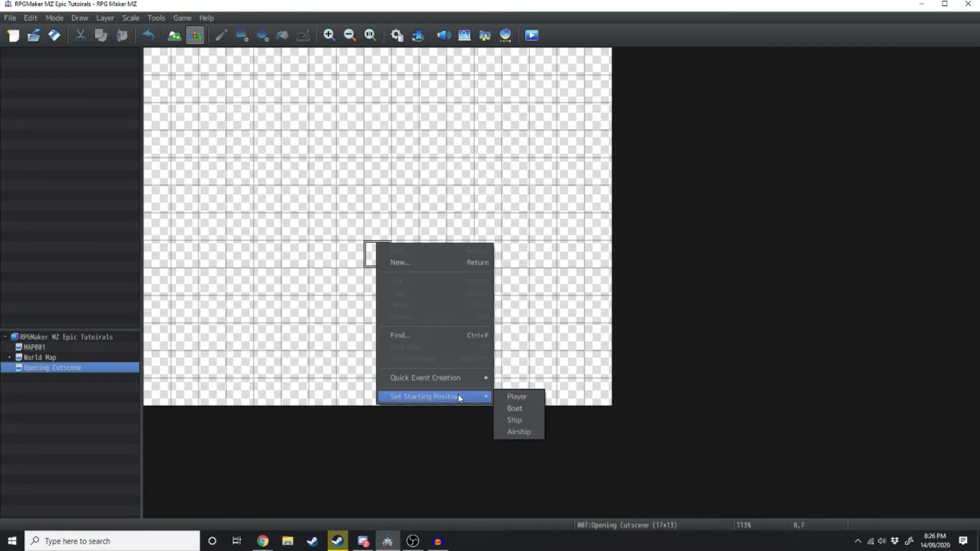
click(515, 396)
mouse_move(378, 253)
mouse_down()
mouse_move(378, 226)
mouse_move(379, 247)
mouse_up()
Save the changes and playtest the game from the new starting position, closing the game window when done.
click(532, 36)
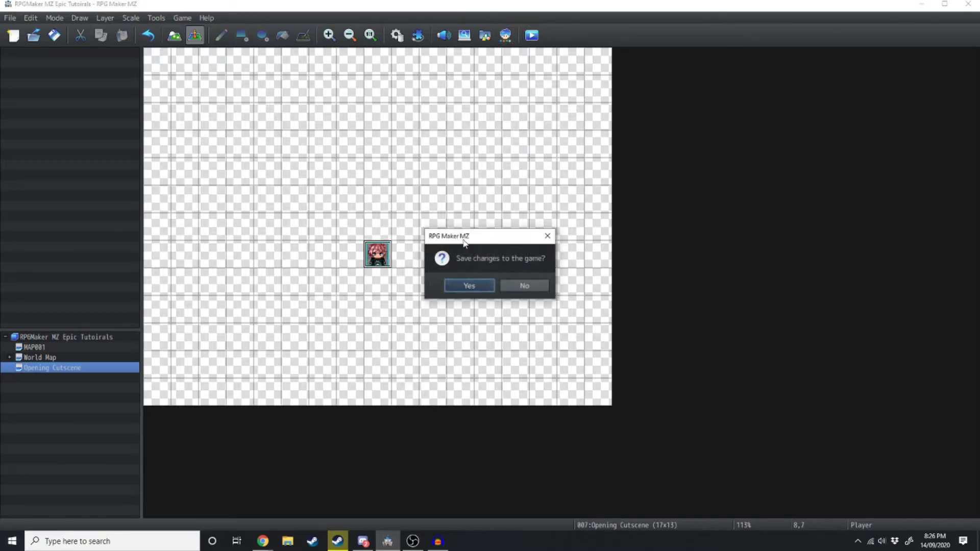
click(468, 285)
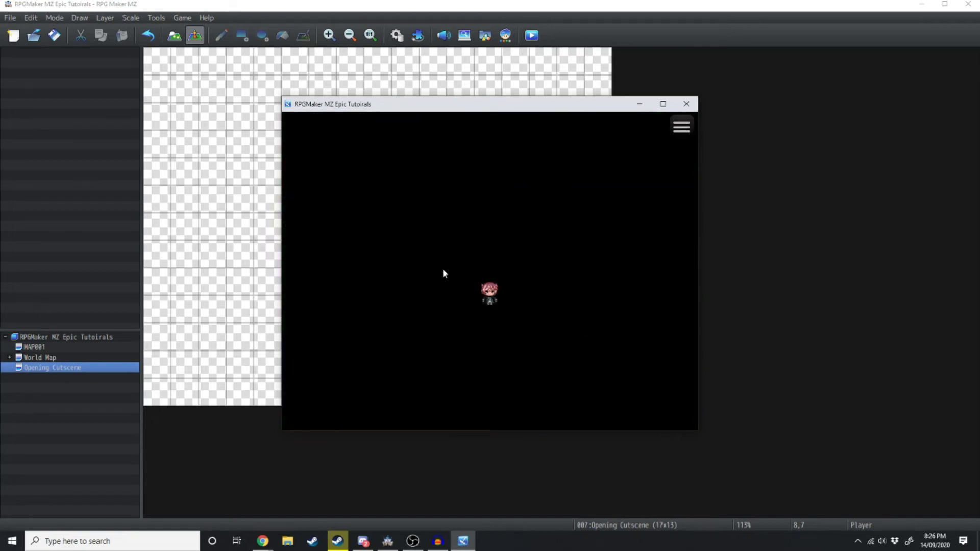
click(686, 104)
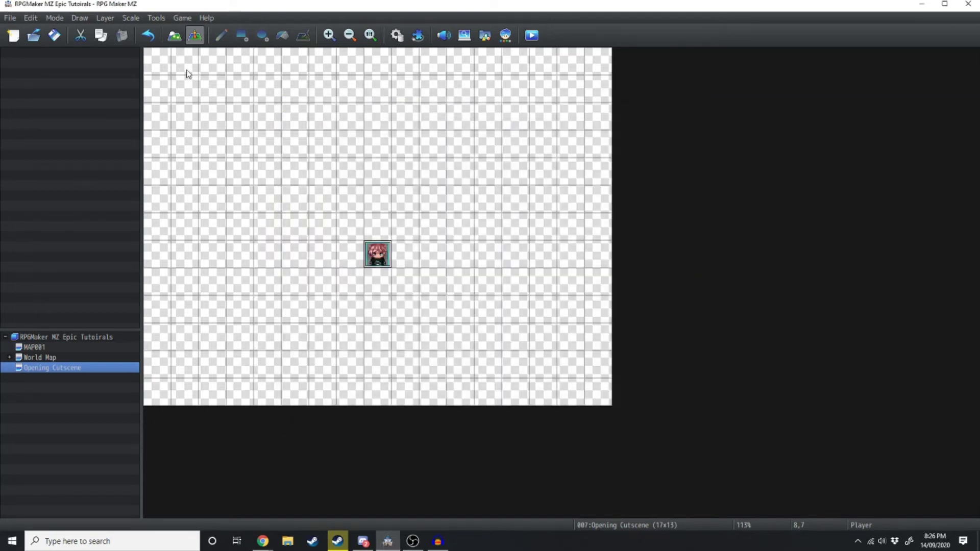
Raise the actor maximum to 11 in the database and name the new blank actor Intro, applying the change.
click(401, 38)
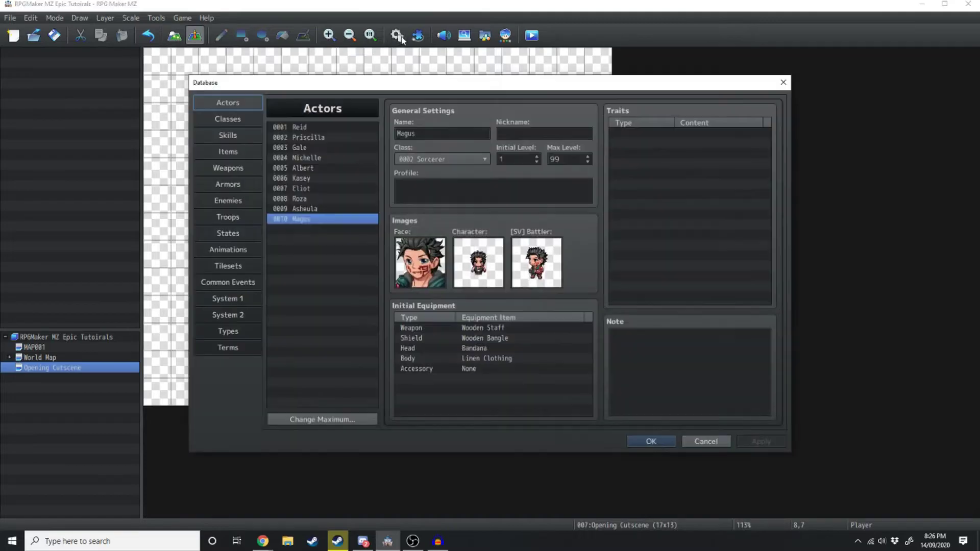
click(329, 419)
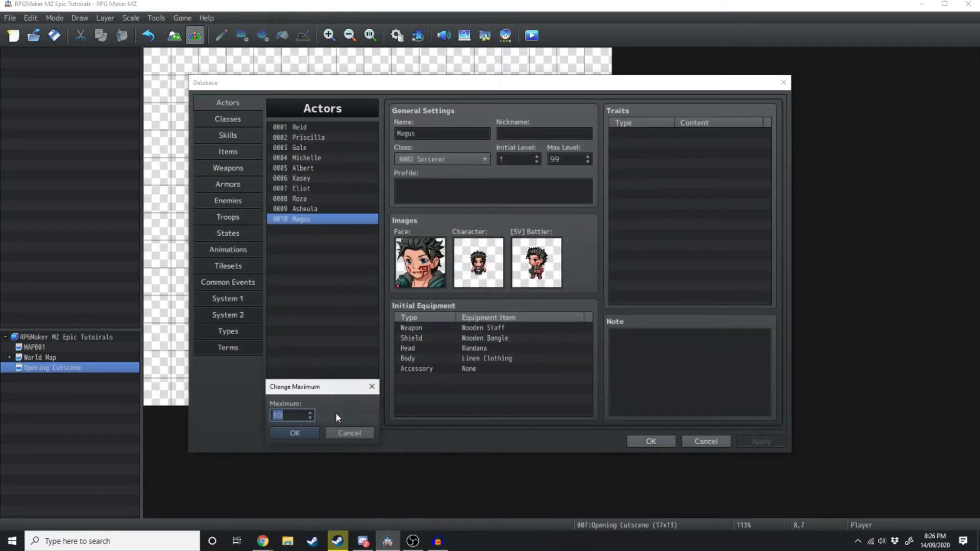
click(291, 432)
click(309, 219)
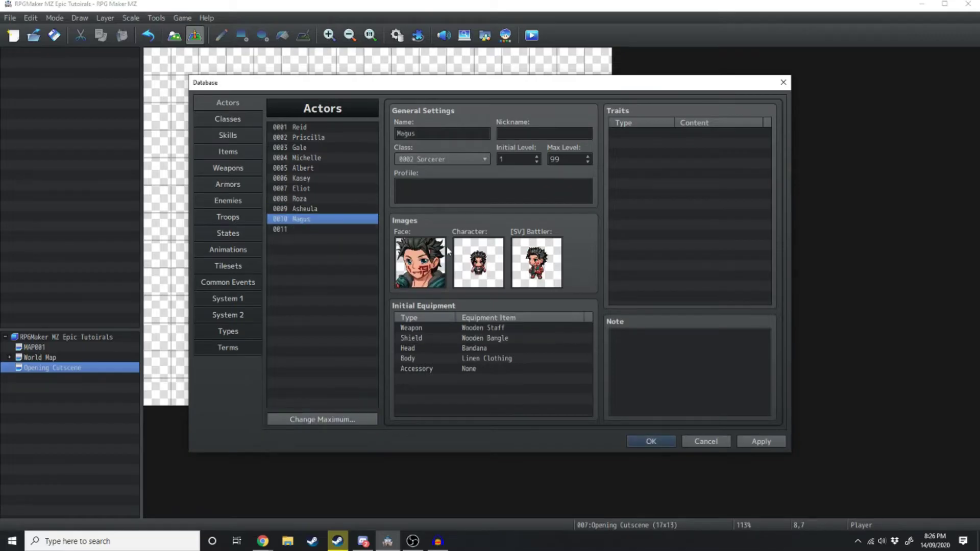
click(299, 230)
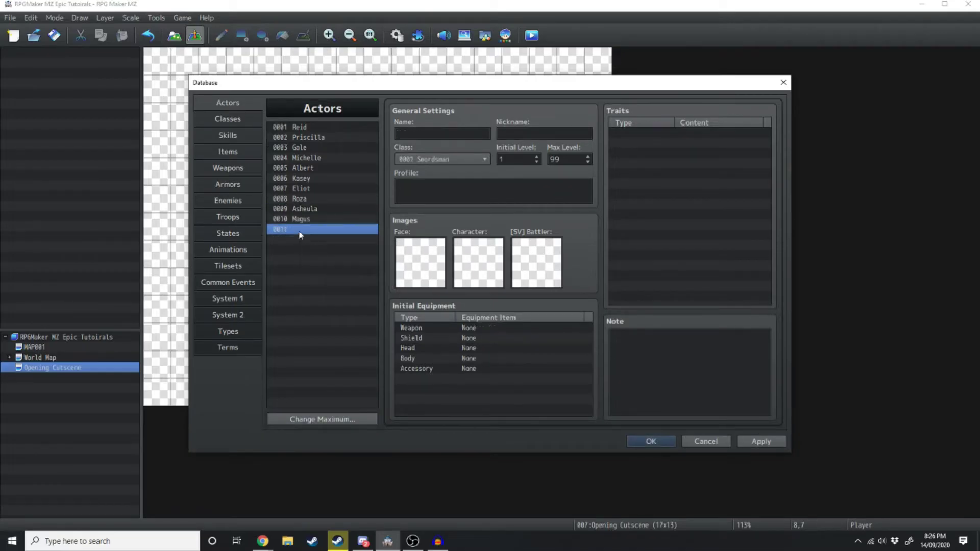
key(Tab)
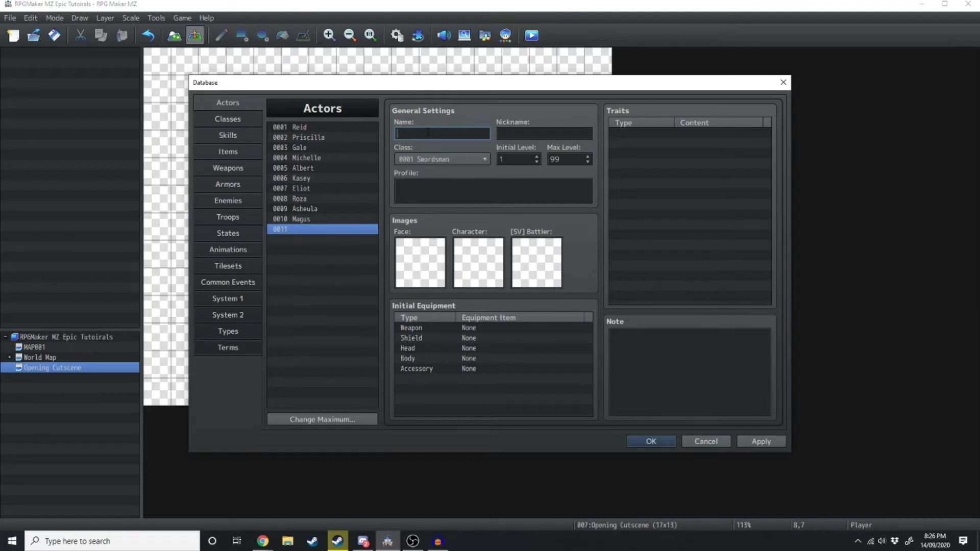
text(tro)
click(761, 441)
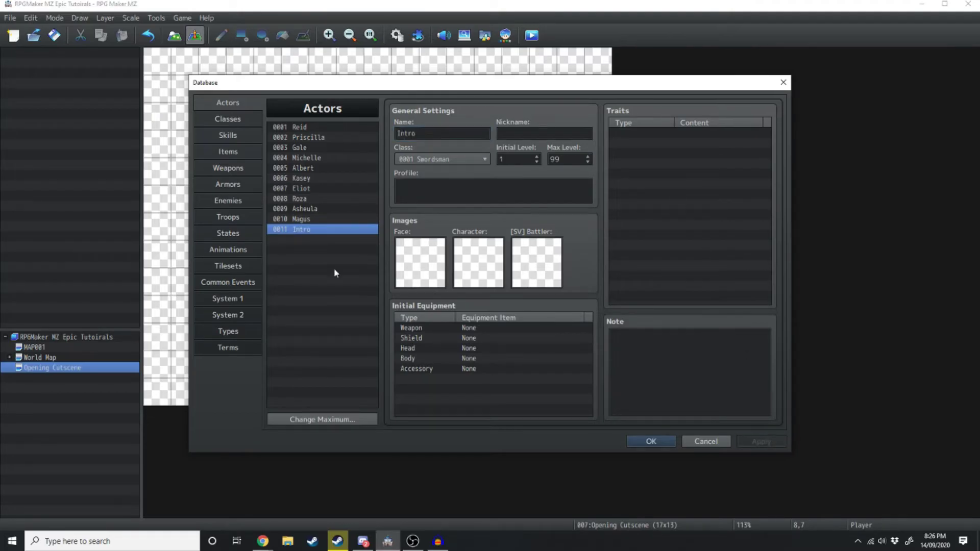
Replace the starting party's member with actor 0011 Intro and save the database settings.
click(245, 294)
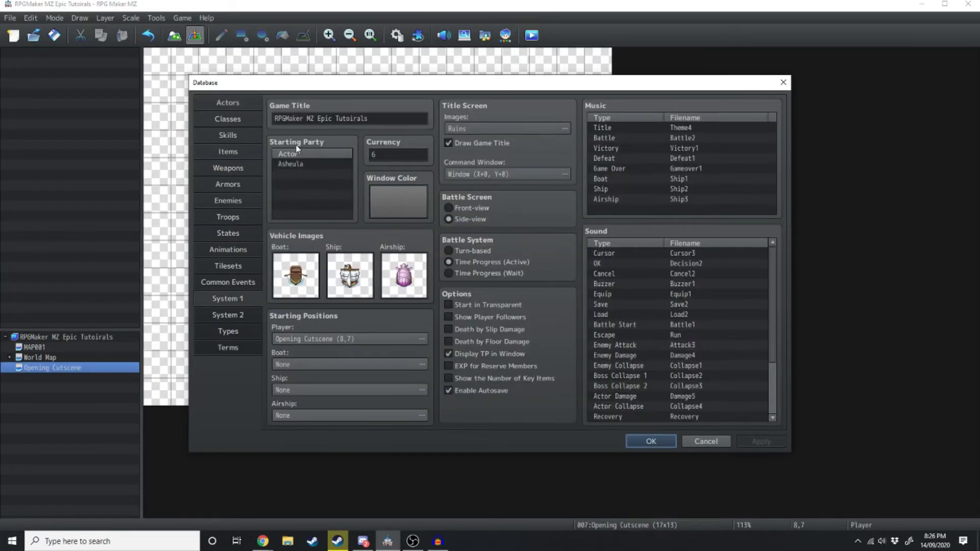
double_click(296, 163)
click(311, 174)
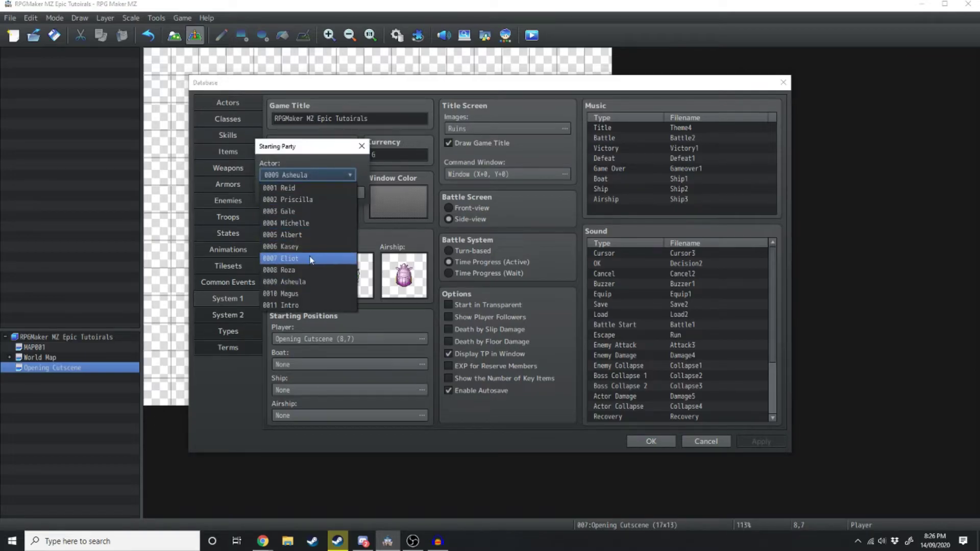
click(298, 304)
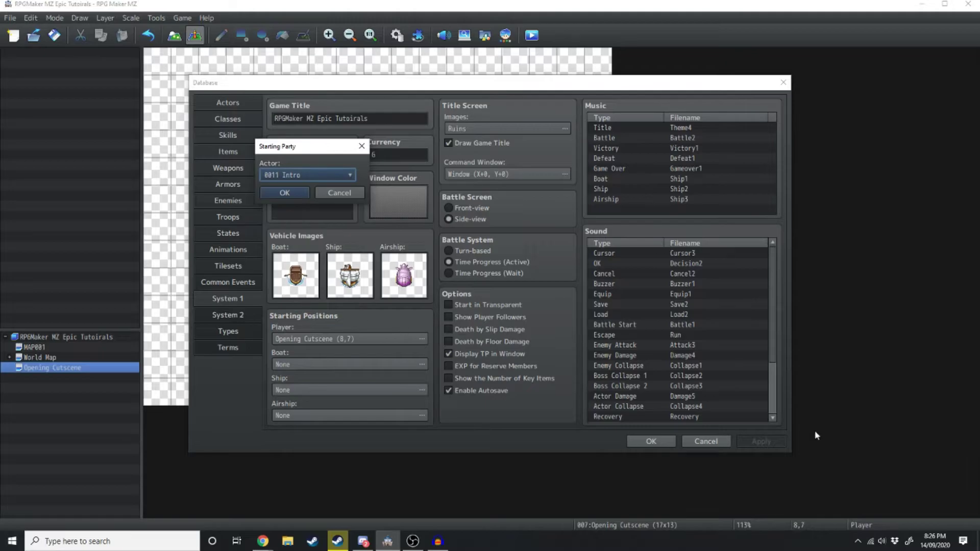
key(Return)
click(651, 441)
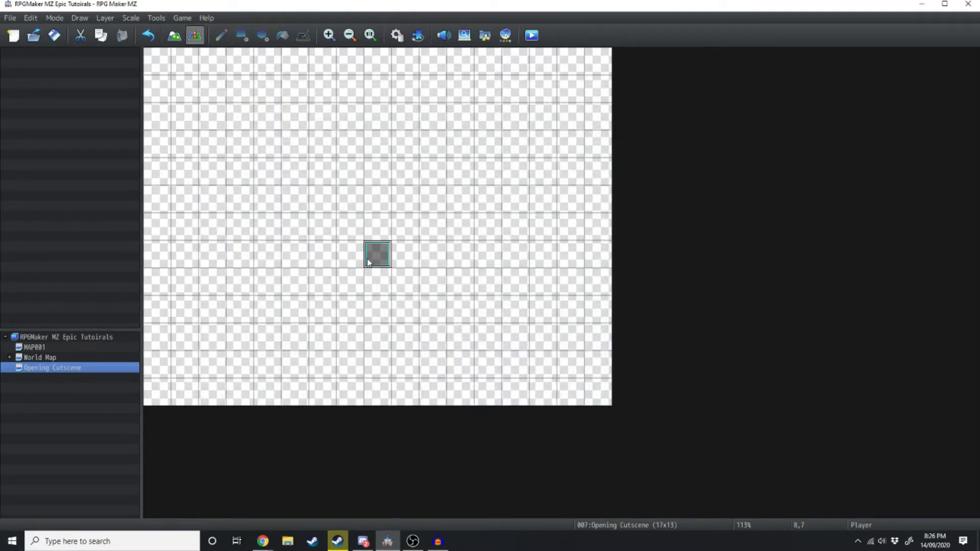
Playtest a new game to check the start with the invisible Intro actor, then close the game window.
click(532, 35)
click(479, 284)
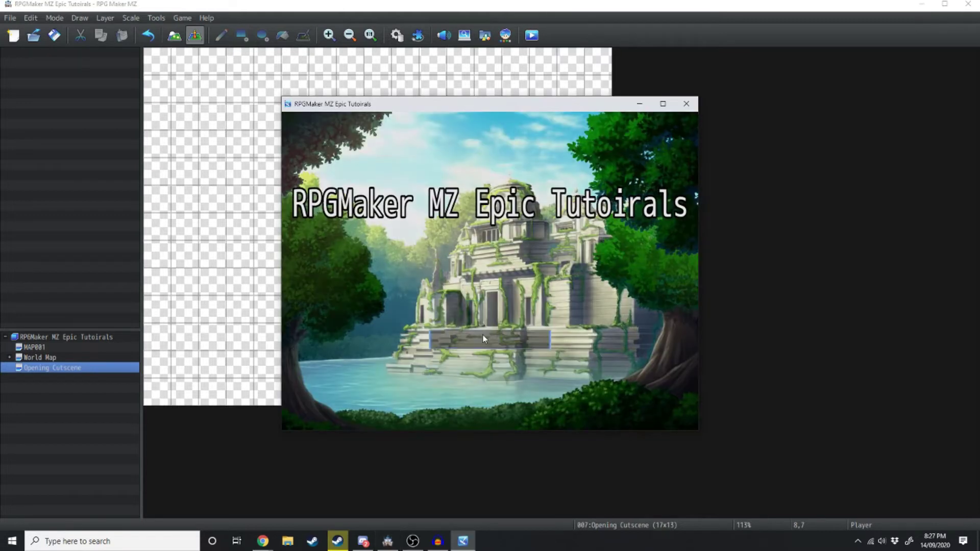
click(484, 339)
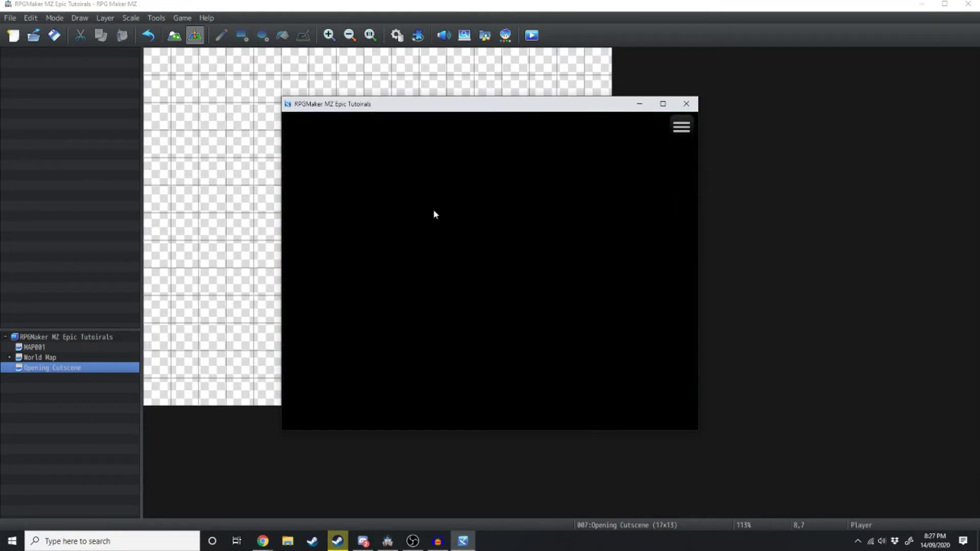
key(alt+F4)
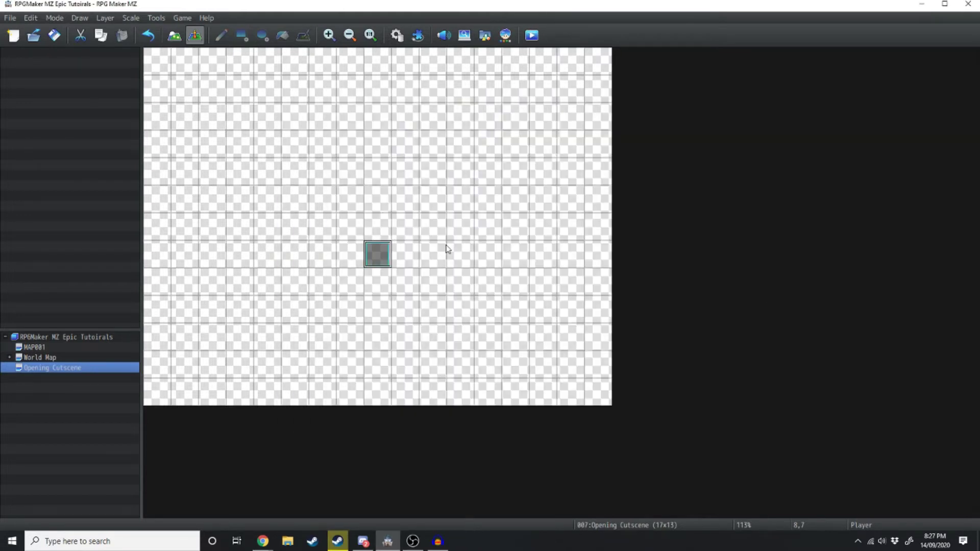
Create an event on tile 0,0 of the Opening Cutscene map and set its trigger to Autorun.
double_click(160, 65)
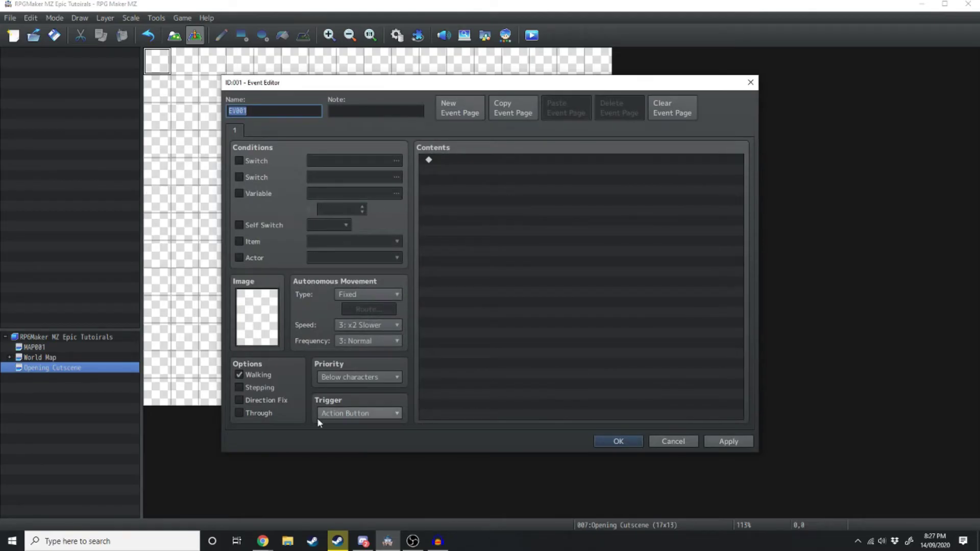
click(349, 418)
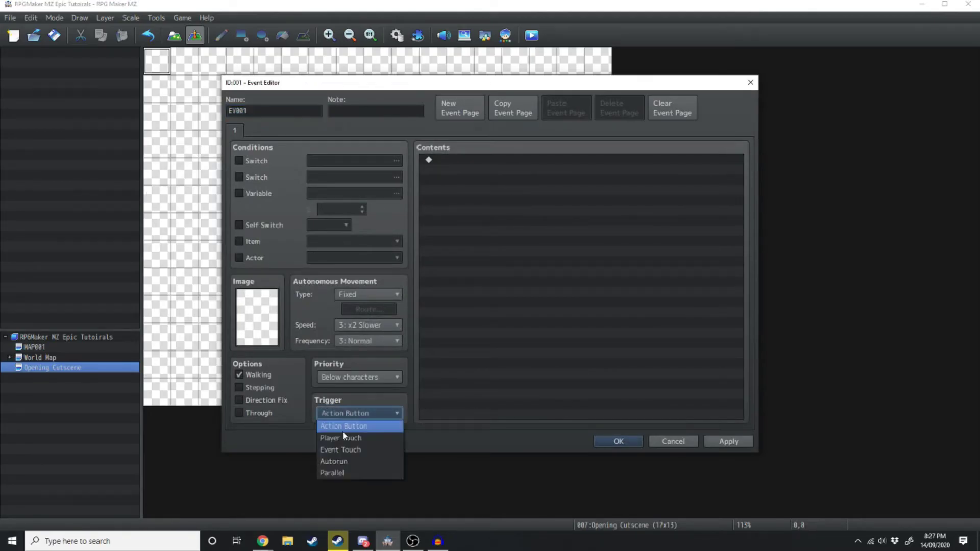
click(337, 464)
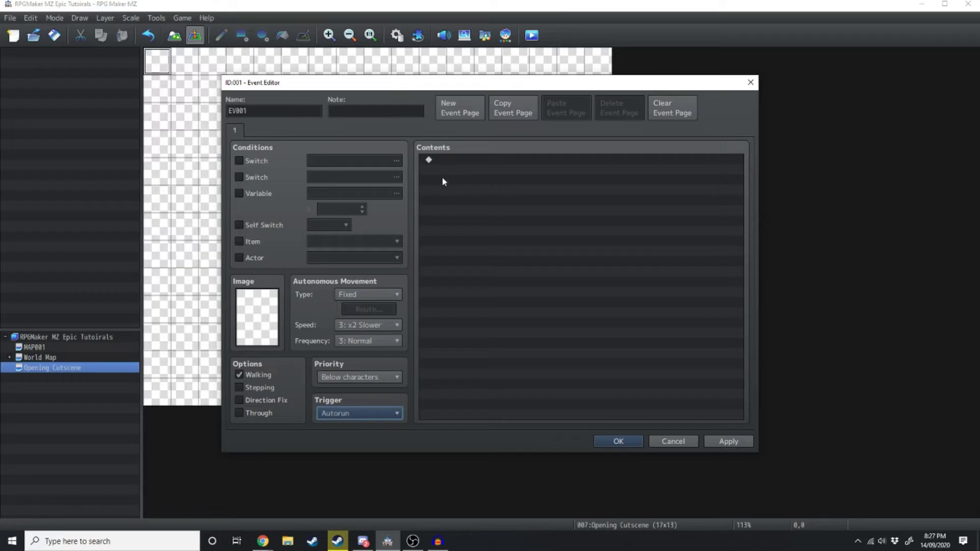
Add a Play BGM command to the event using Intro Voice at 90% volume, 100% pitch and 0 pan.
double_click(446, 161)
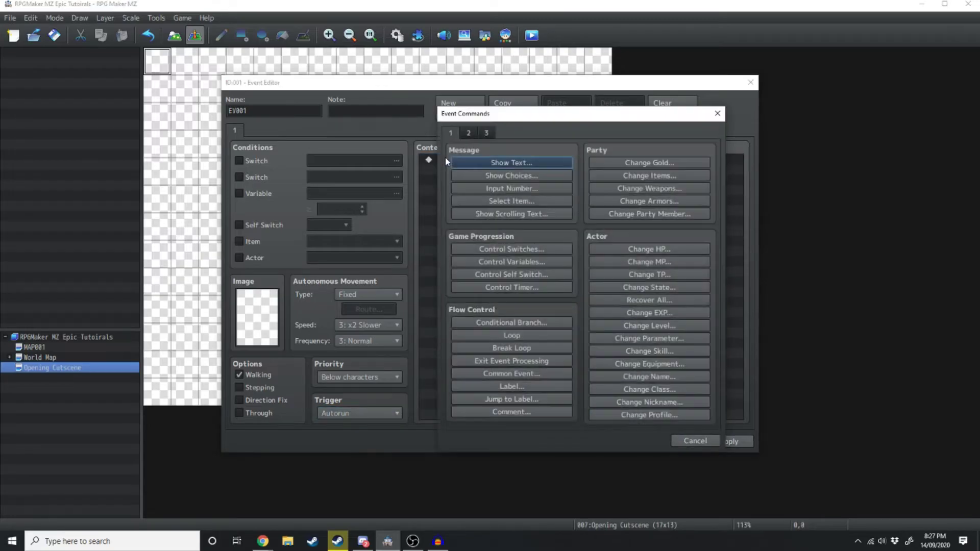
click(468, 134)
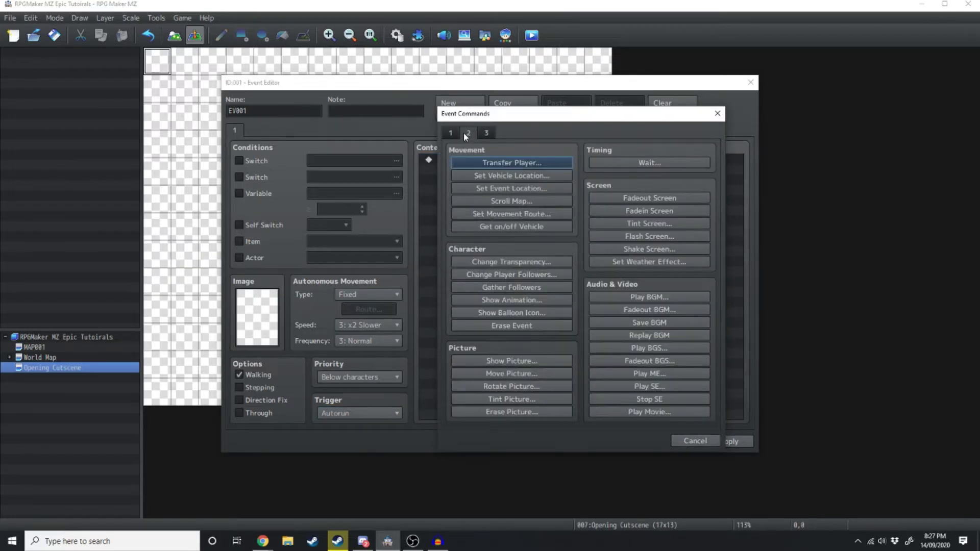
click(652, 297)
scroll(597, 234, down, 5)
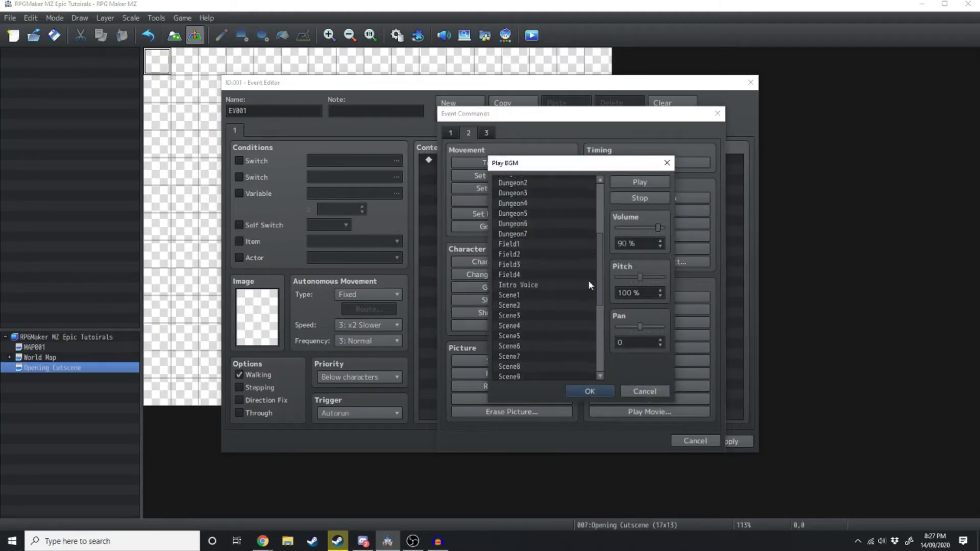
click(526, 249)
click(654, 197)
click(588, 391)
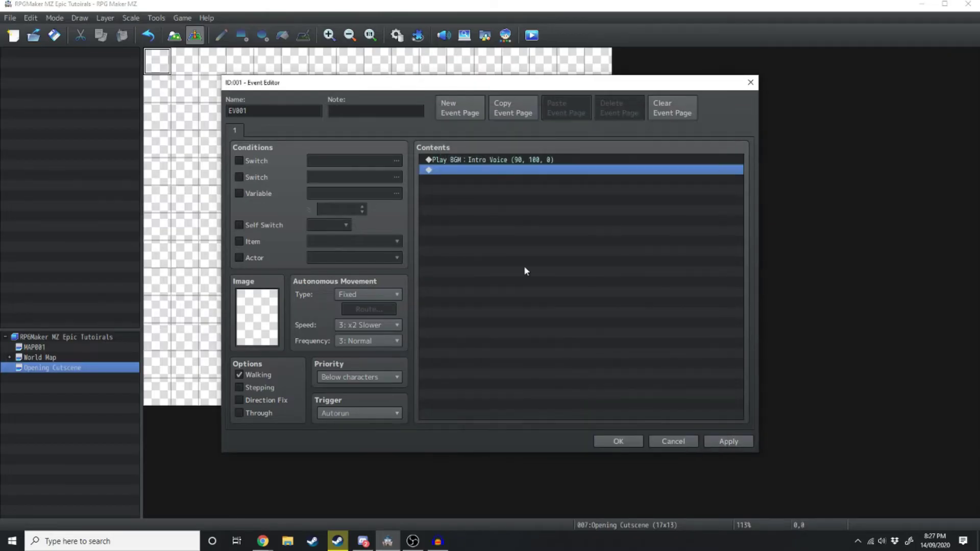
Open a Wait command below the Play BGM line and switch to Audacity to check the voice clip's length.
double_click(469, 170)
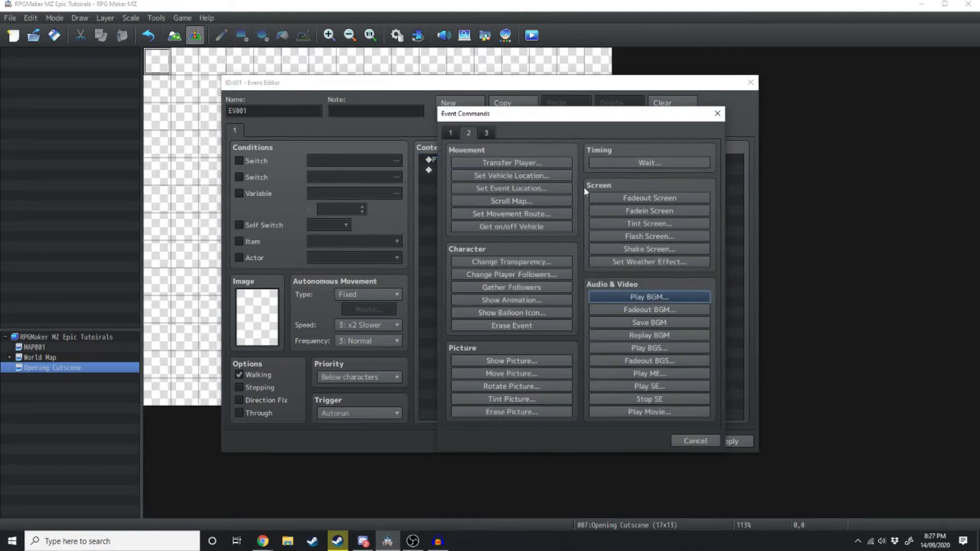
click(620, 163)
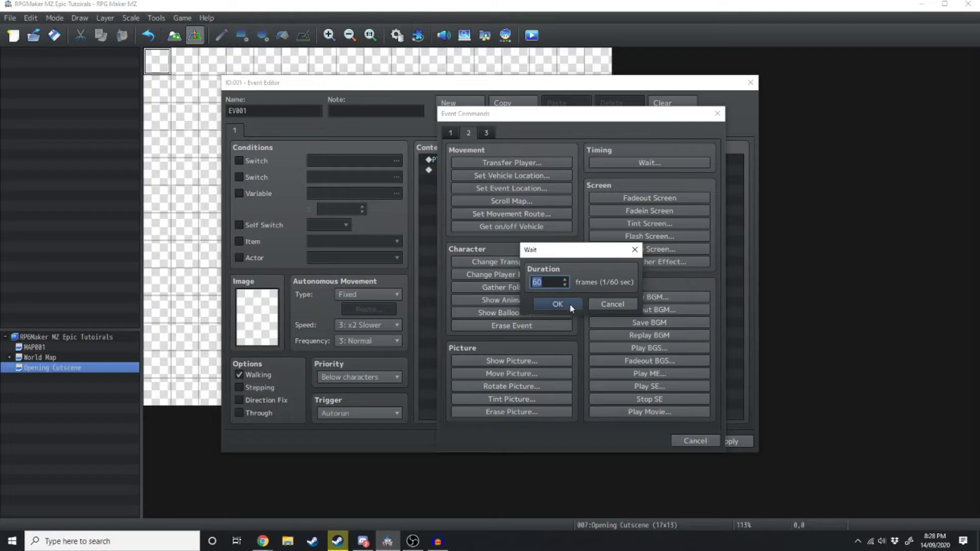
click(437, 541)
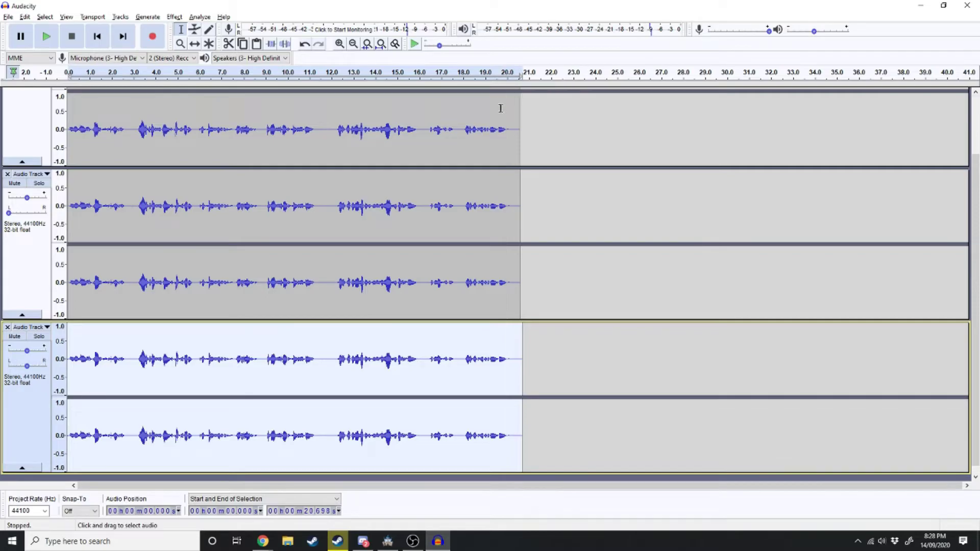
Open Calculator and multiply 20 by 60 to convert the voice clip's seconds into frames.
key(super)
text(calculator)
key(Return)
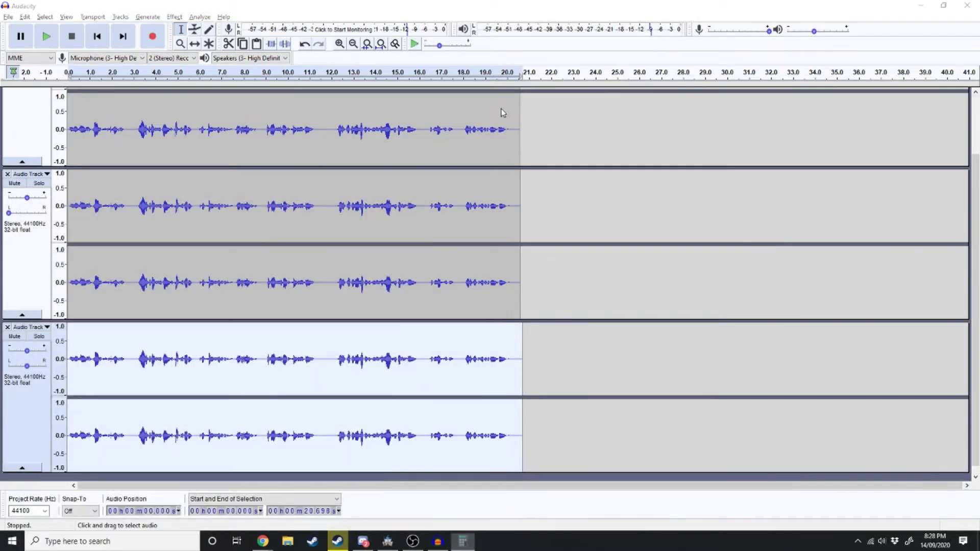
click(257, 459)
click(309, 487)
click(717, 322)
click(511, 384)
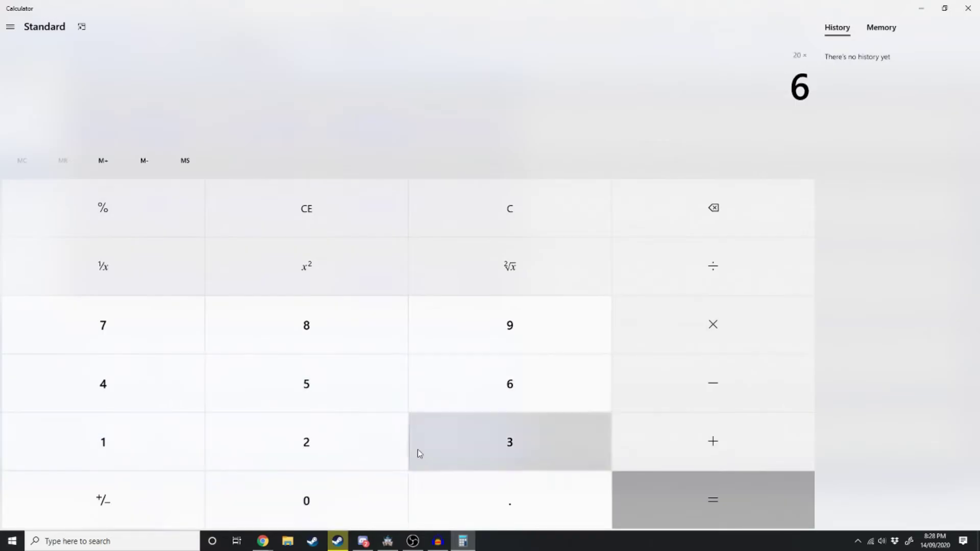
click(367, 492)
click(646, 501)
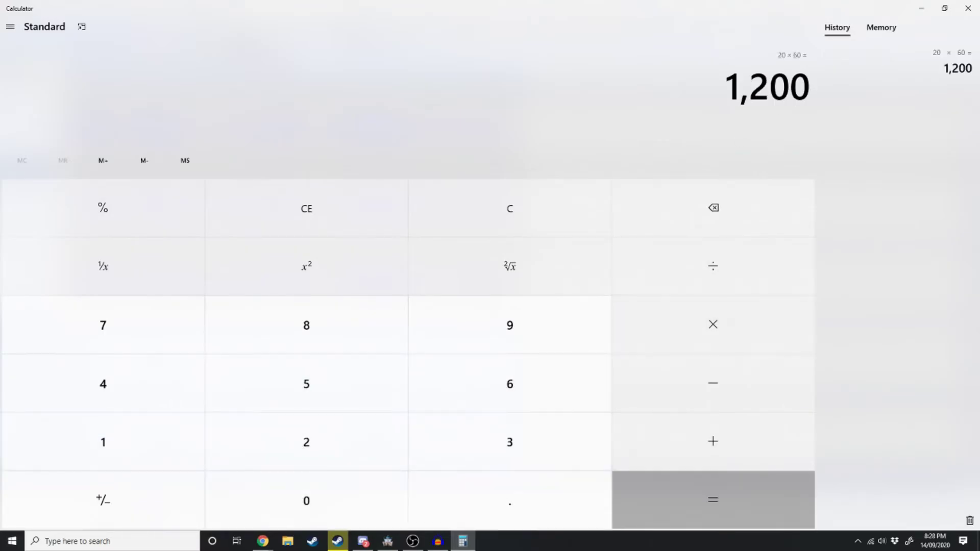
Return to RPG Maker MZ and set the Wait command below the Play BGM line to 999 frames.
click(921, 8)
click(918, 6)
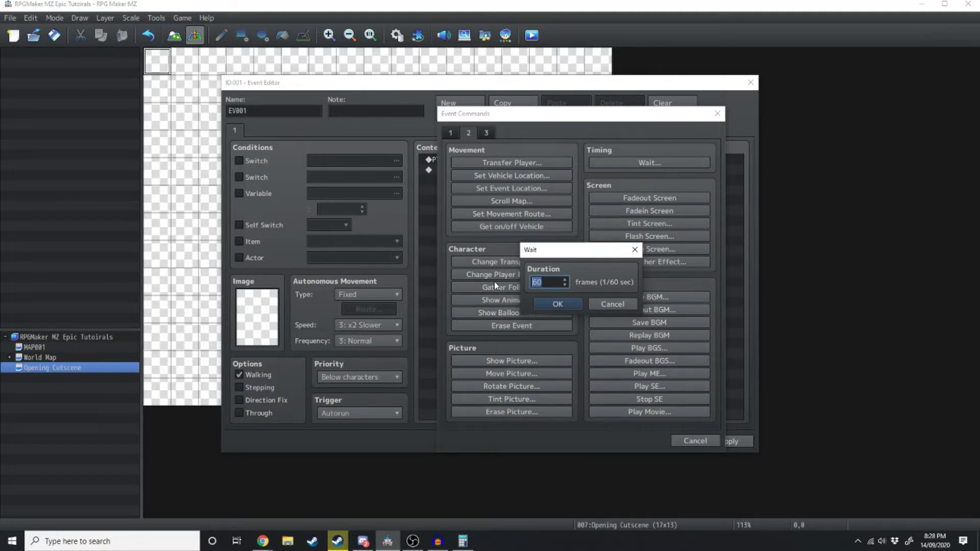
text(999)
click(562, 305)
right_click(445, 170)
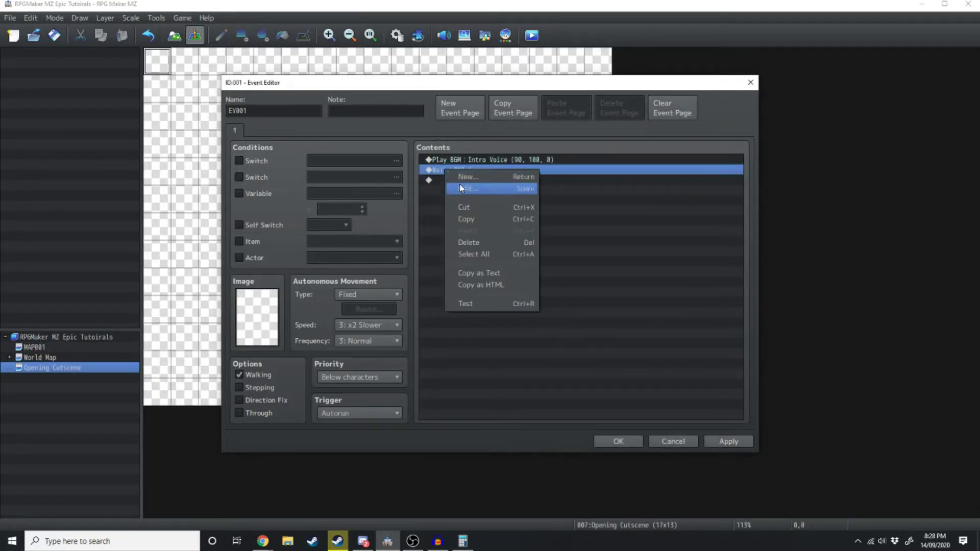
click(461, 189)
click(564, 305)
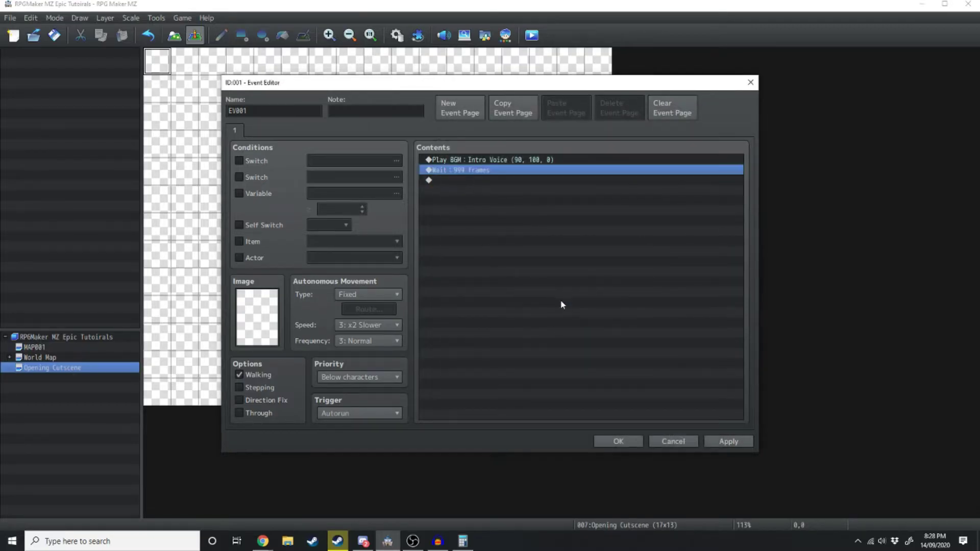
Add a second Wait command of 201 frames below the 999-frame wait.
double_click(479, 180)
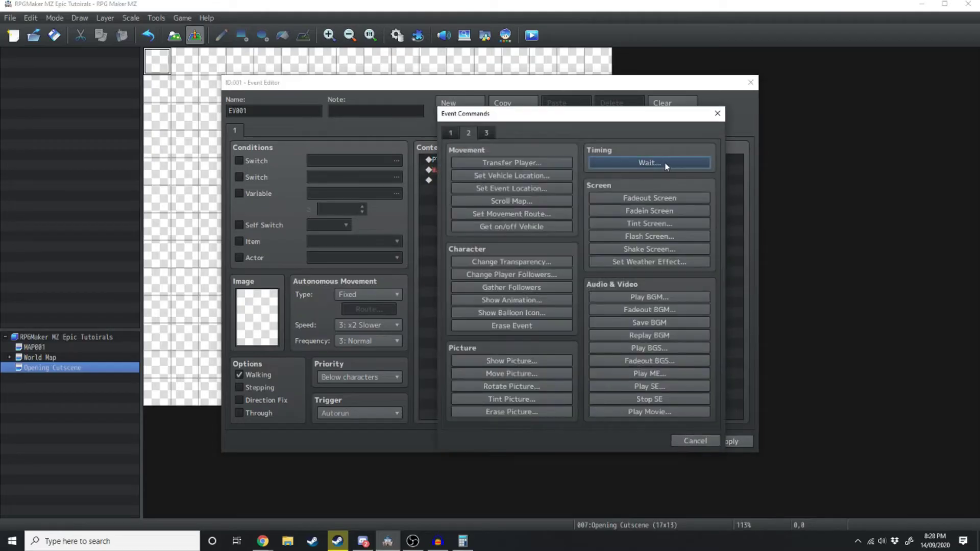
click(664, 162)
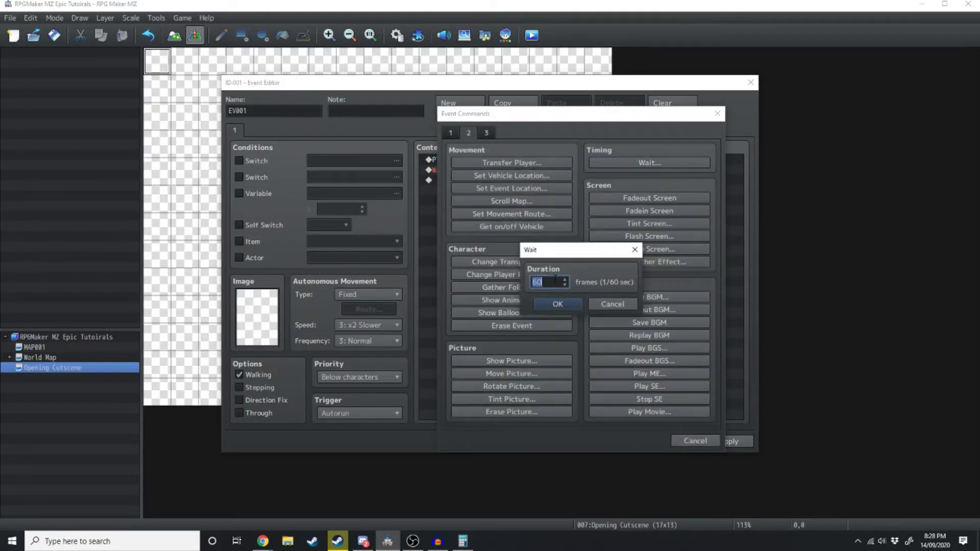
text(201)
key(Return)
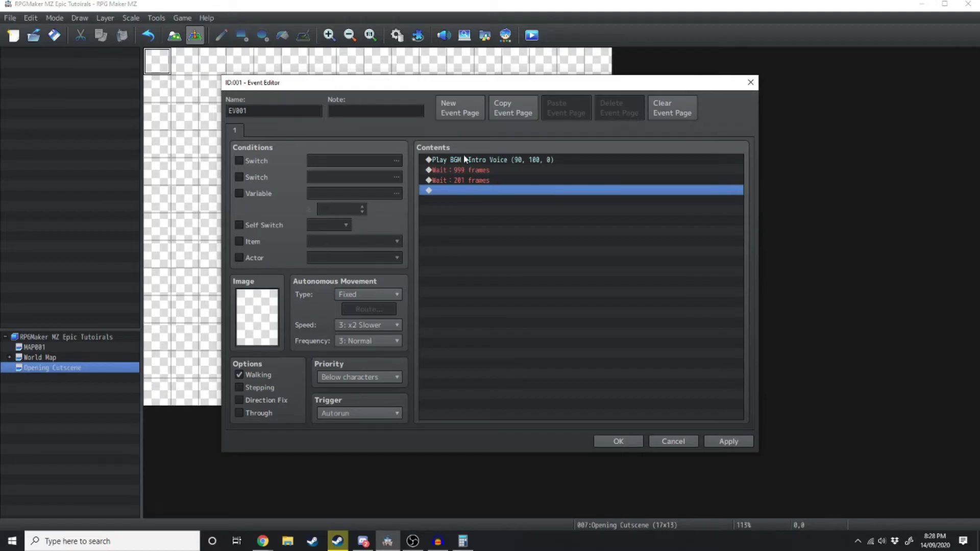
Add a Fadeout BGM command with a duration of 1 second after the two waits.
double_click(466, 189)
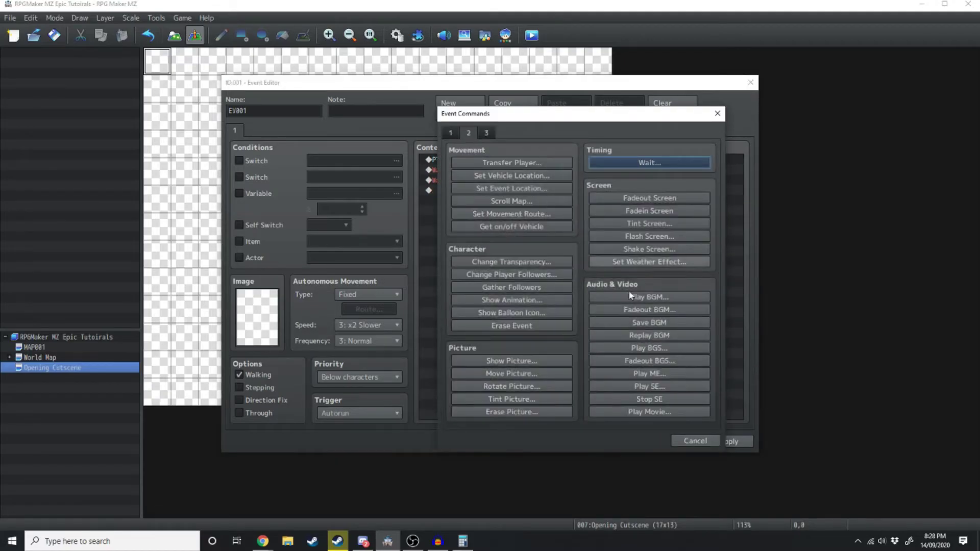
click(654, 309)
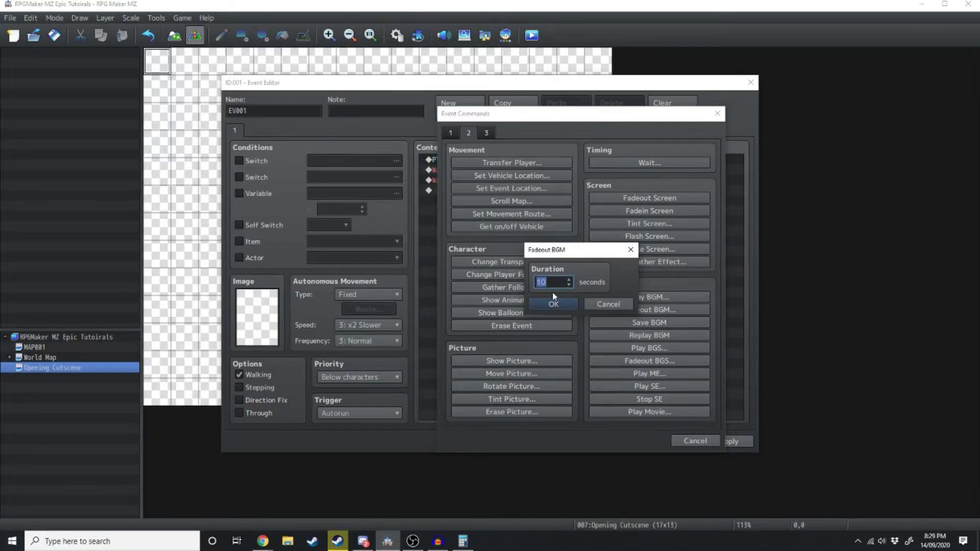
text(1)
click(556, 302)
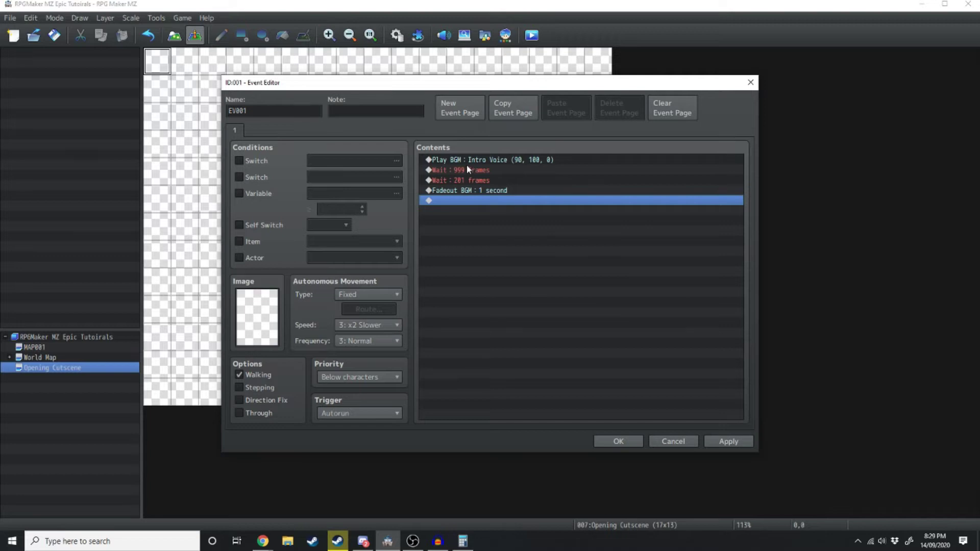
Add a Fadeout Screen command below the Fadeout BGM line.
click(462, 180)
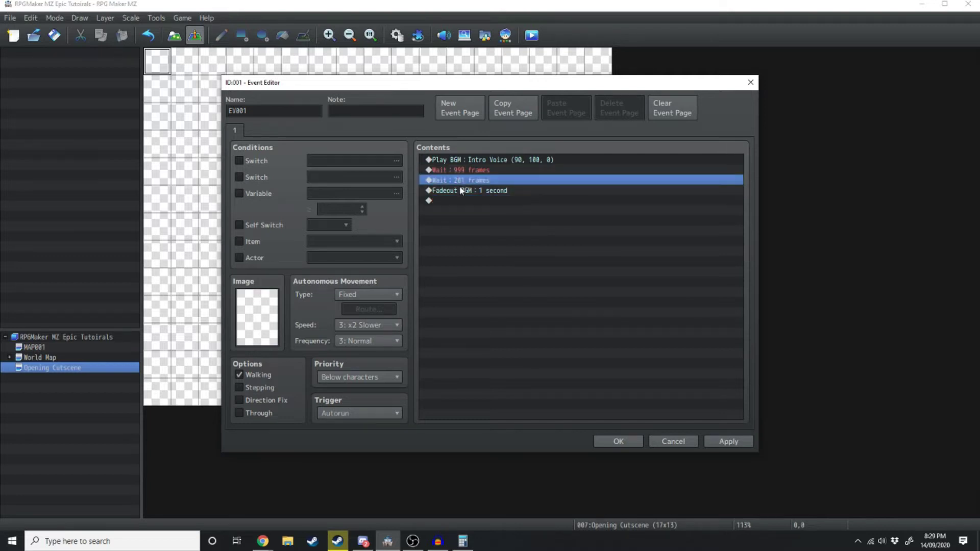
click(467, 193)
click(470, 160)
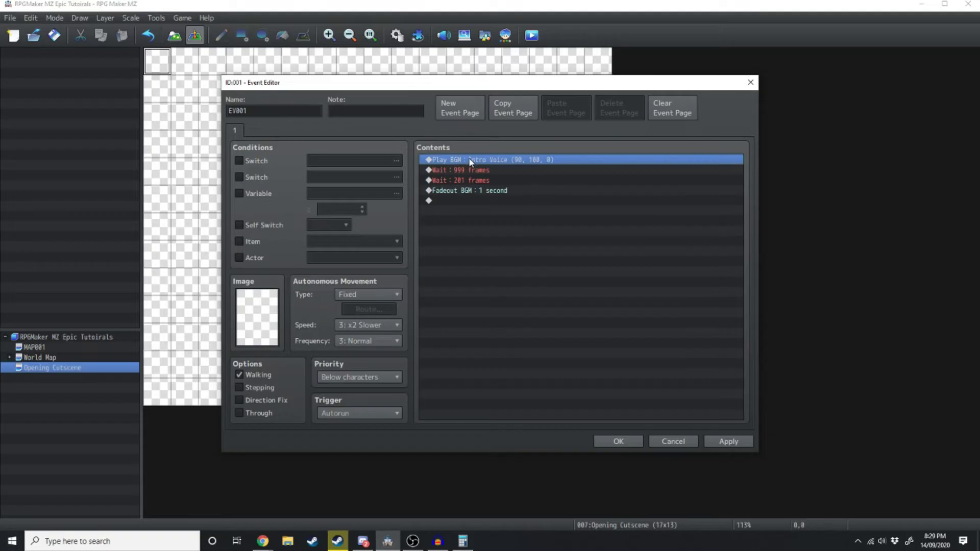
click(457, 202)
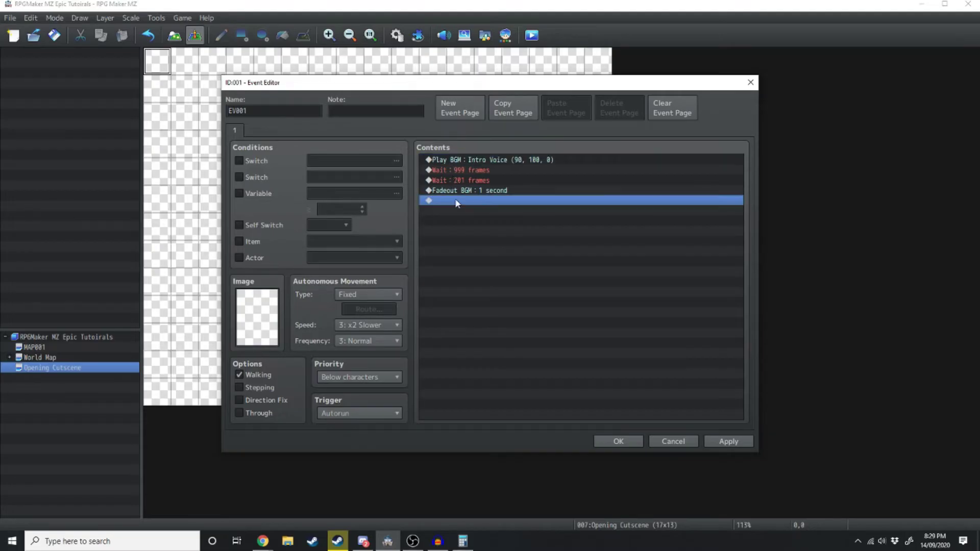
double_click(457, 203)
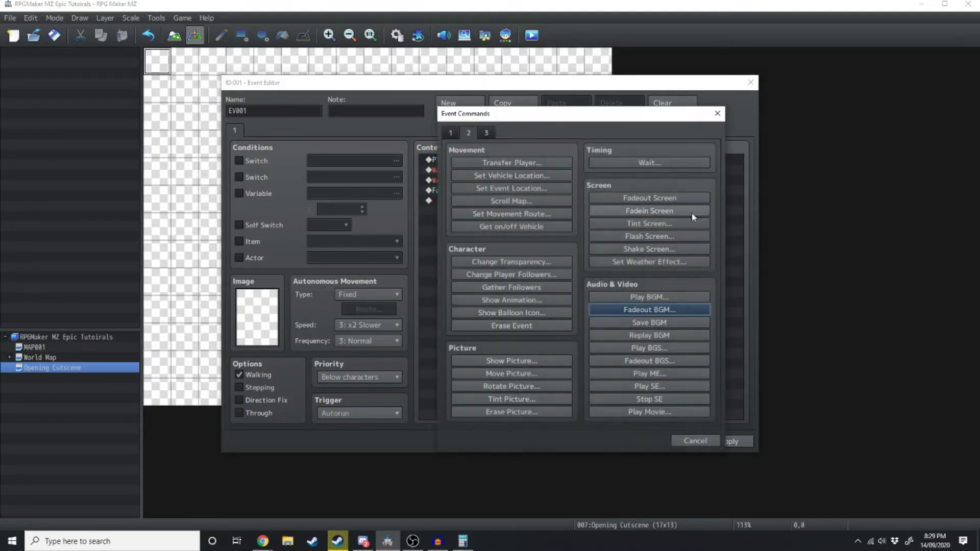
click(624, 199)
Add a Change Party Member command that removes actor 0011 Intro after the screen fadeout.
double_click(476, 207)
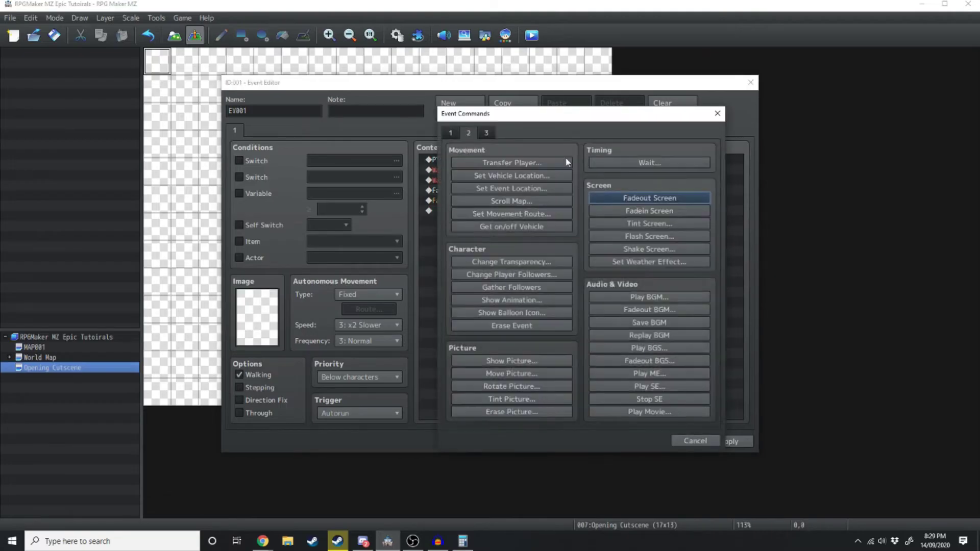
click(451, 134)
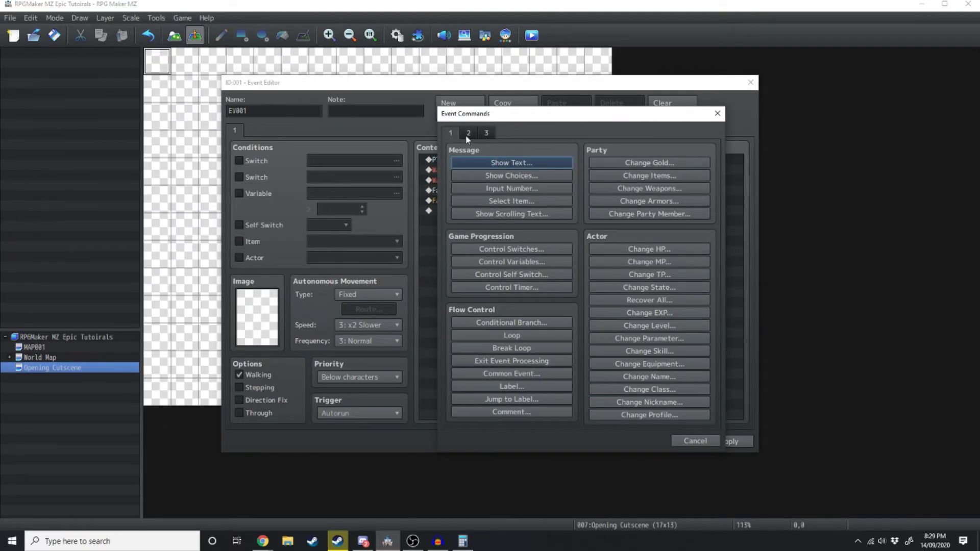
click(610, 214)
click(603, 260)
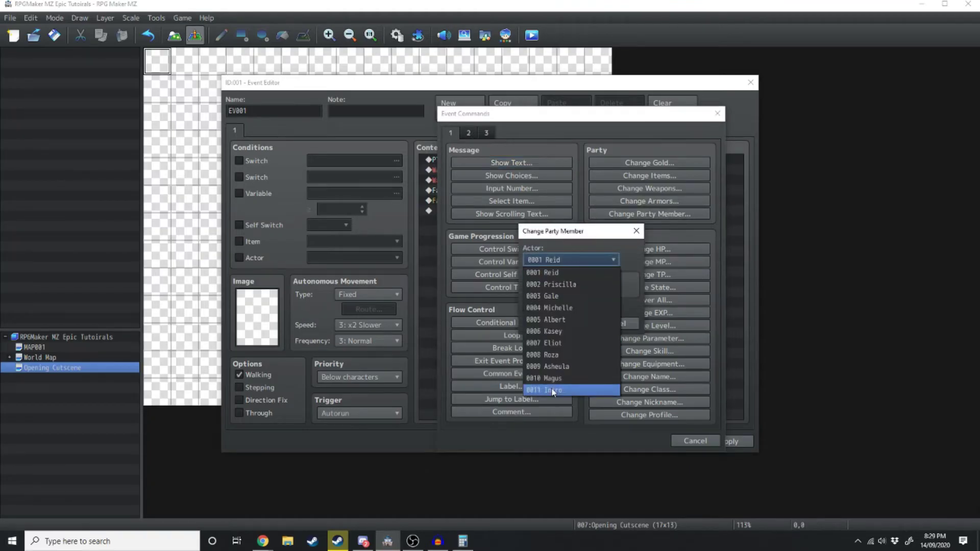
click(572, 391)
click(588, 290)
click(567, 324)
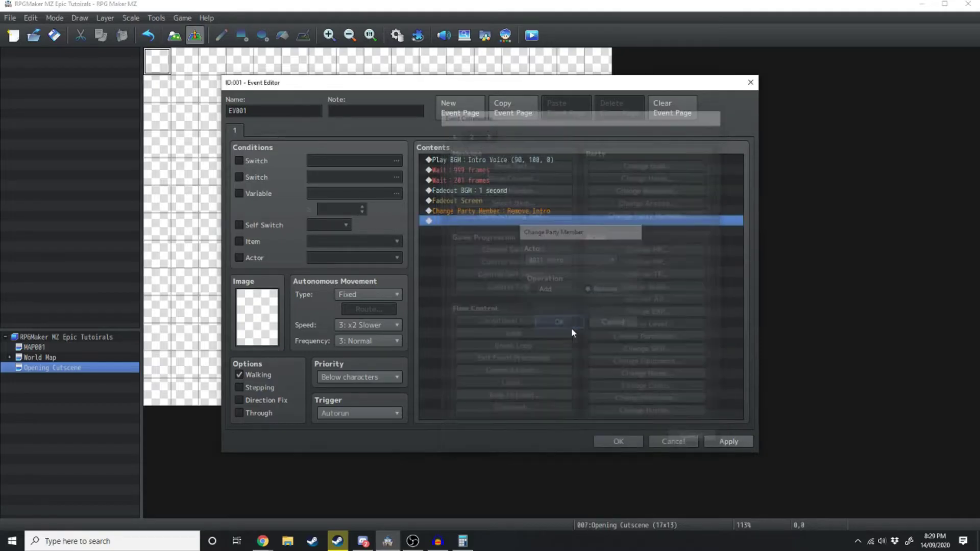
Add a Change Party Member command that adds actor 0009 Asheula with Initialize enabled.
double_click(454, 220)
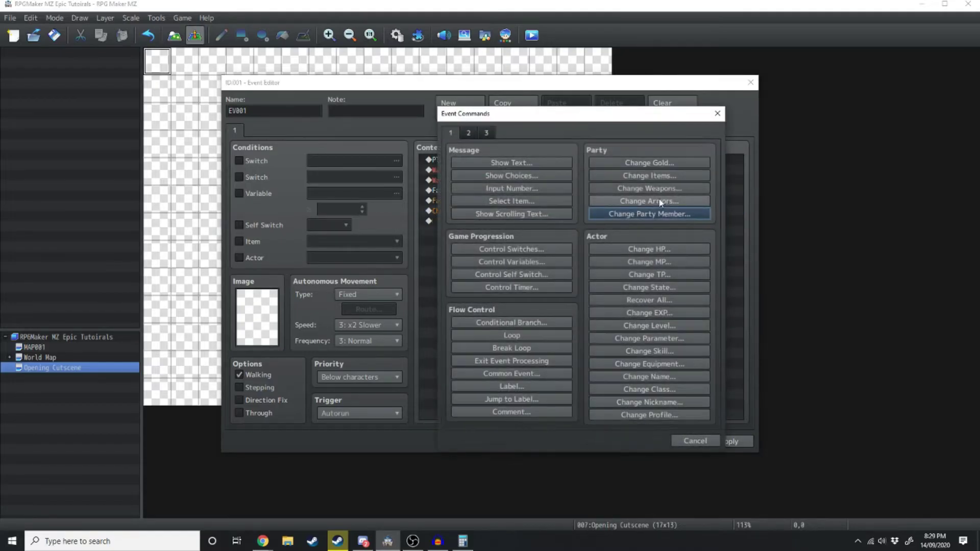
click(654, 215)
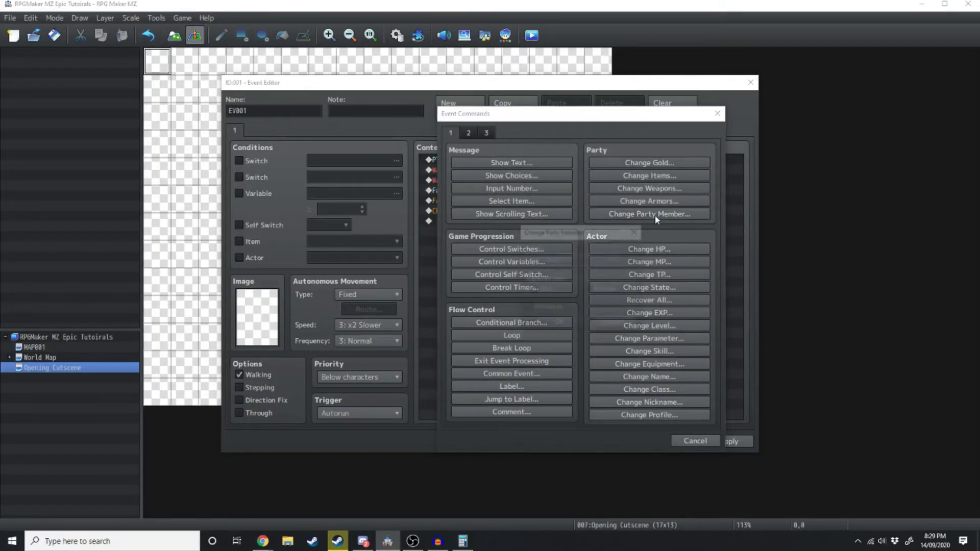
click(560, 262)
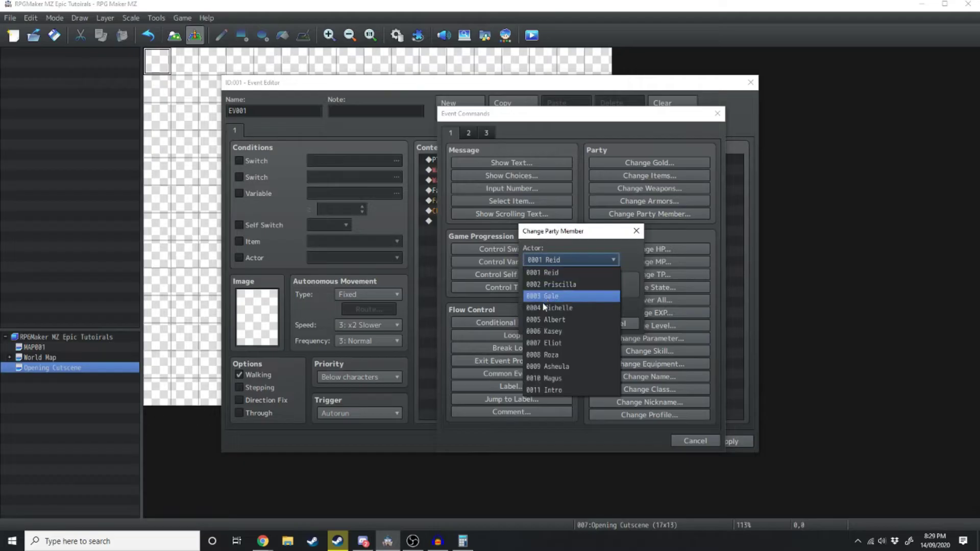
click(556, 372)
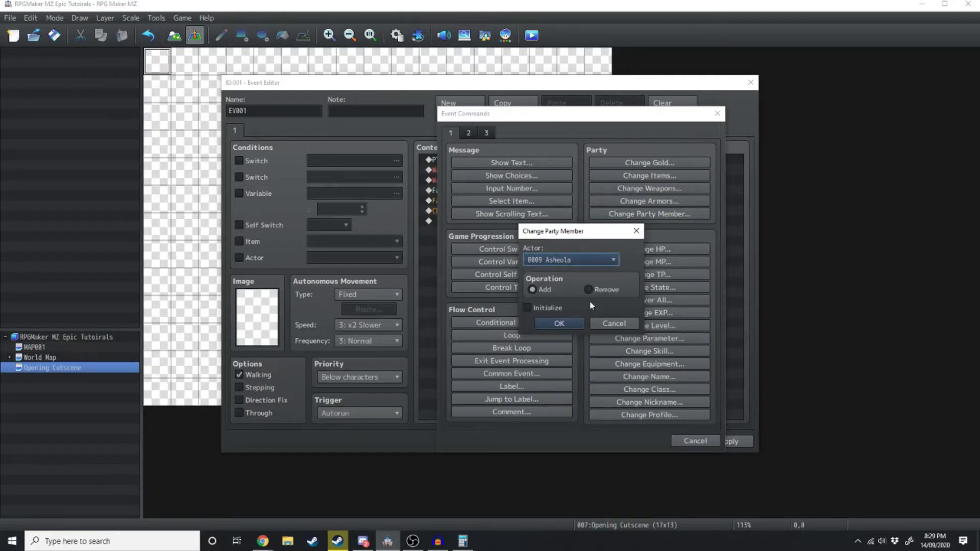
click(529, 308)
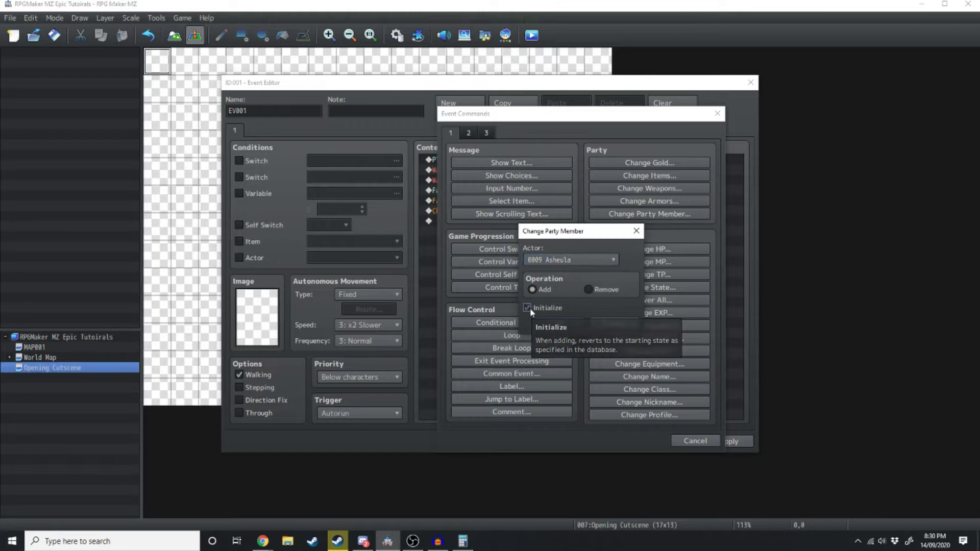
click(568, 322)
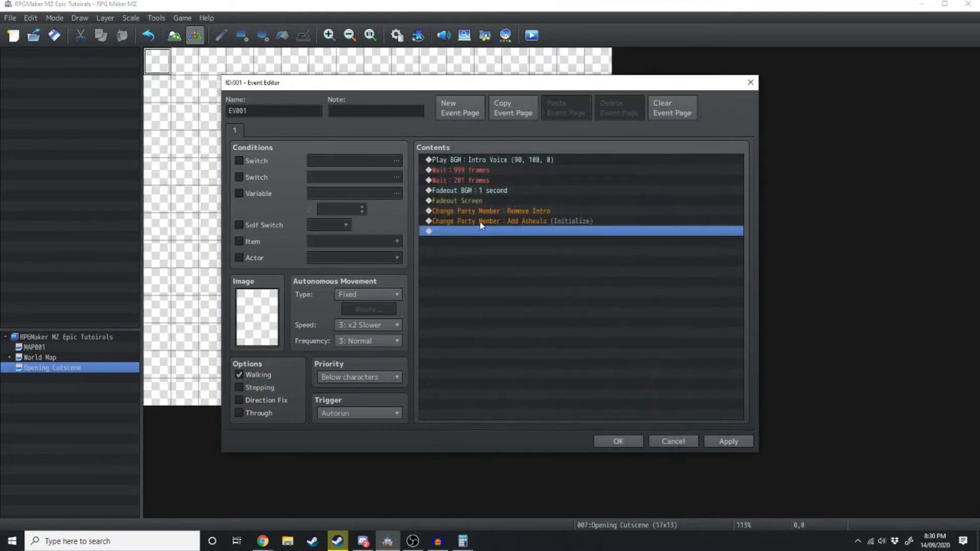
Add a Change Party Member command that adds actor 0010 Magus with Initialize enabled.
double_click(489, 232)
click(657, 214)
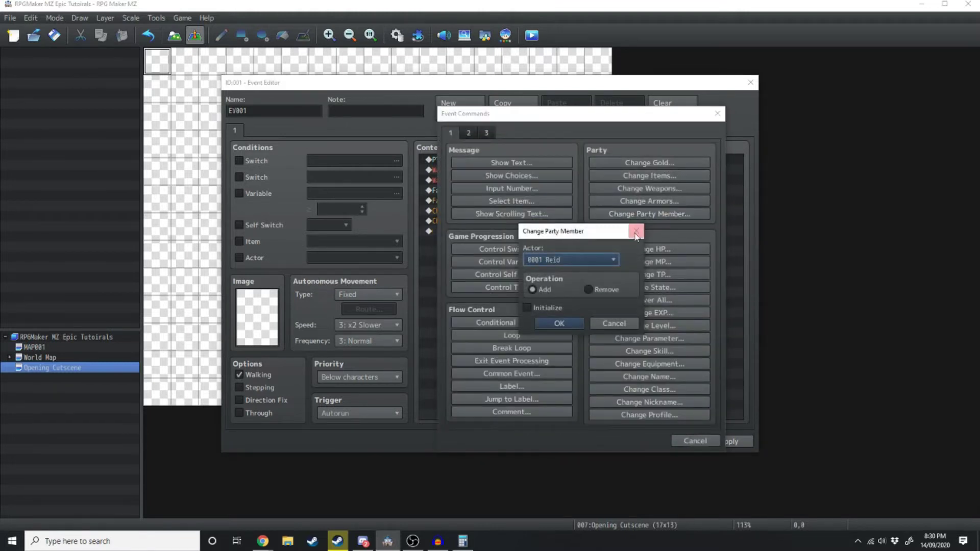
click(599, 261)
click(553, 381)
click(575, 325)
Add a Transfer Player command to the bridge on MAP001 at 11,7 with direction Left and Black fade.
double_click(562, 241)
click(451, 131)
click(469, 133)
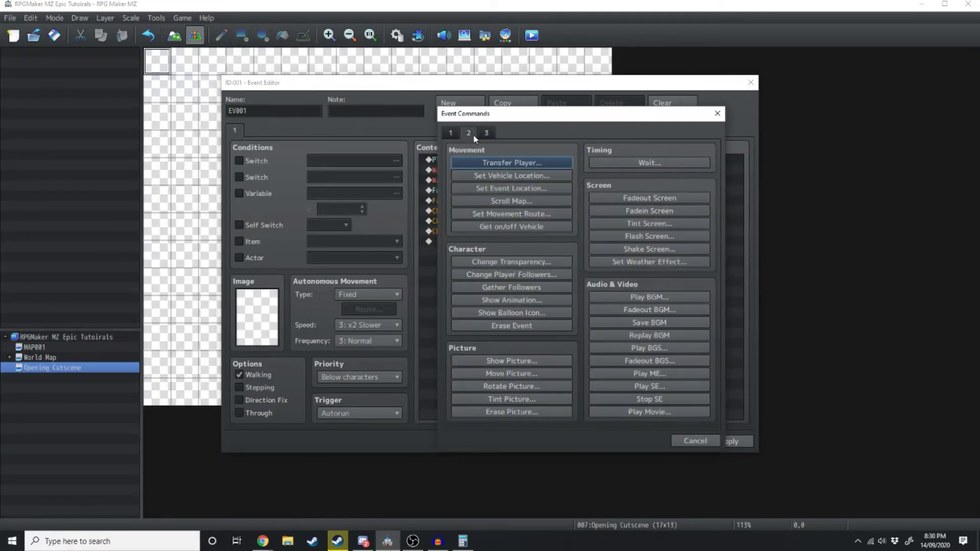
click(501, 162)
click(577, 243)
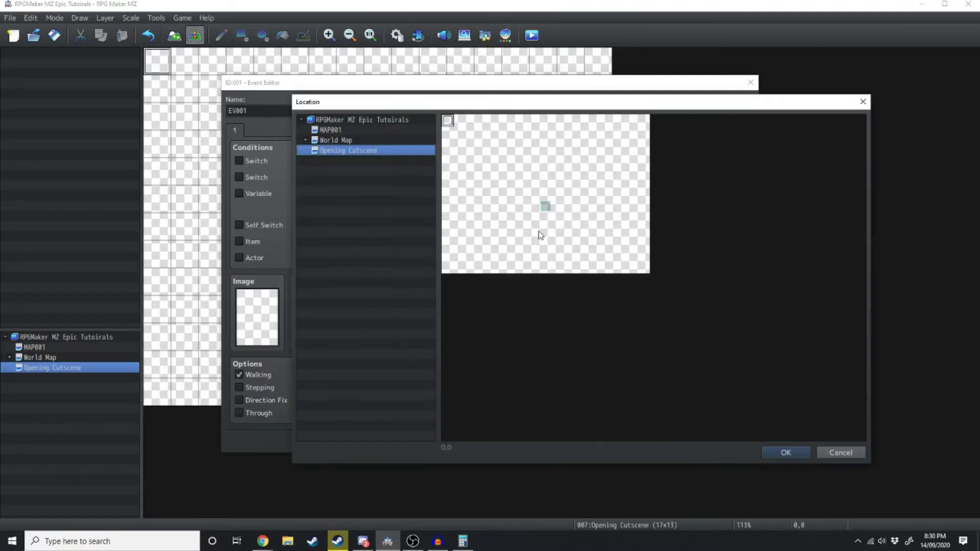
click(345, 132)
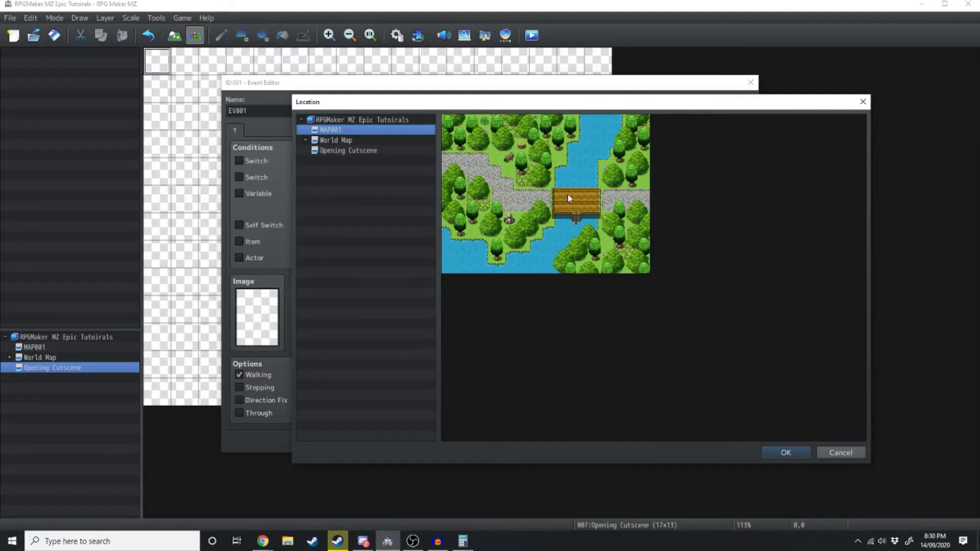
double_click(585, 208)
click(546, 338)
click(529, 376)
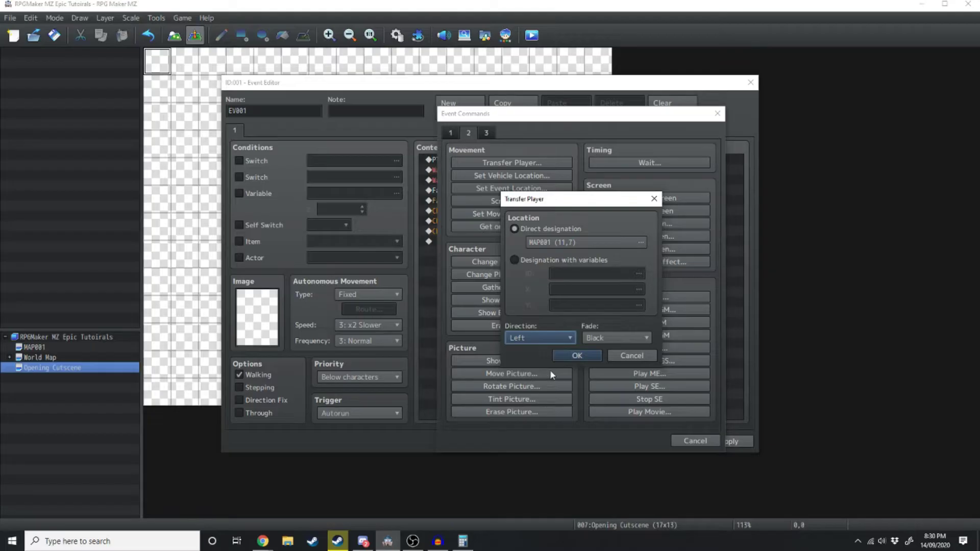
click(580, 356)
Add a Fadein Screen command at the end of the list and save the cutscene event.
double_click(652, 367)
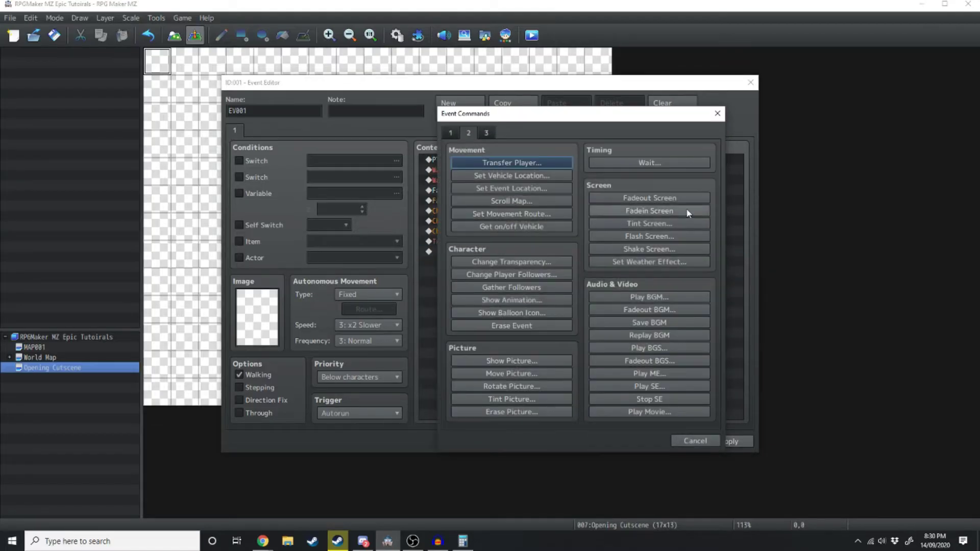
click(673, 210)
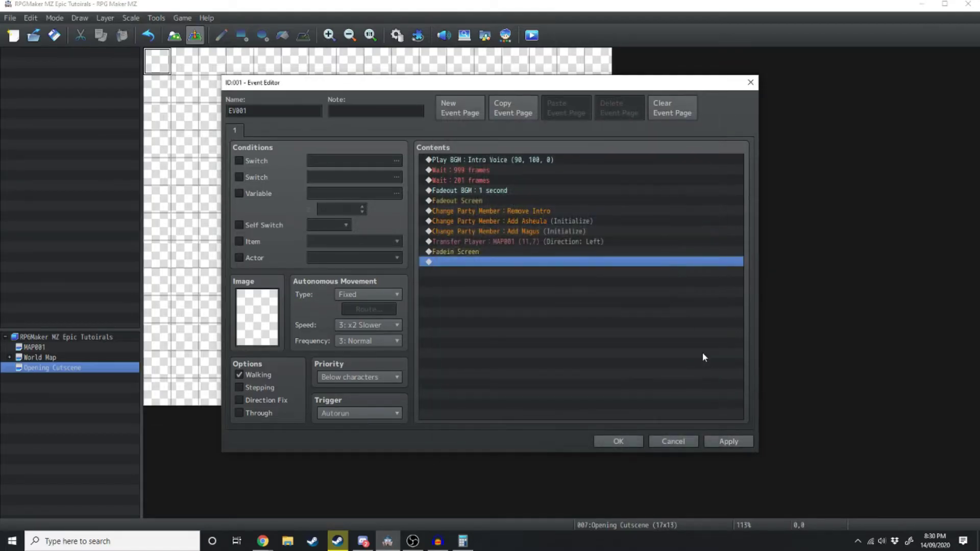
click(725, 442)
click(608, 441)
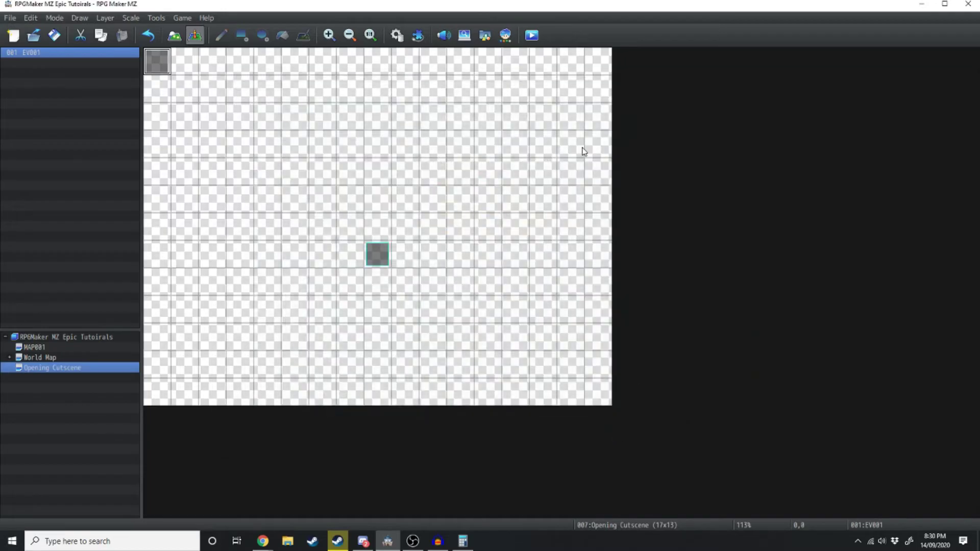
Playtest the game to check the opening cutscene through the transfer to MAP001, and close the test window.
click(532, 34)
click(480, 327)
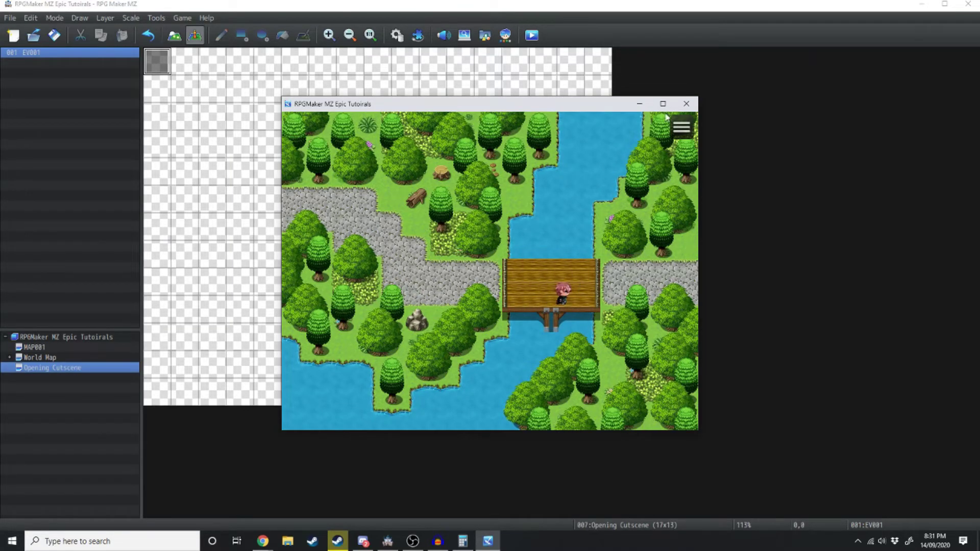
click(686, 104)
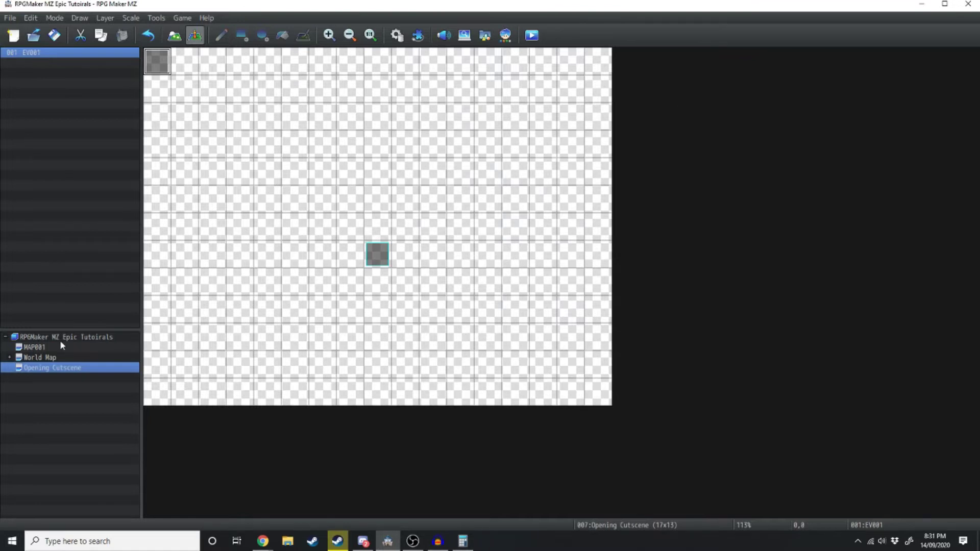
Create an event named Magus on MAP001's bridge at 9,6, using the dark-haired, right-facing sprite from A_Main Party.
click(33, 348)
double_click(448, 257)
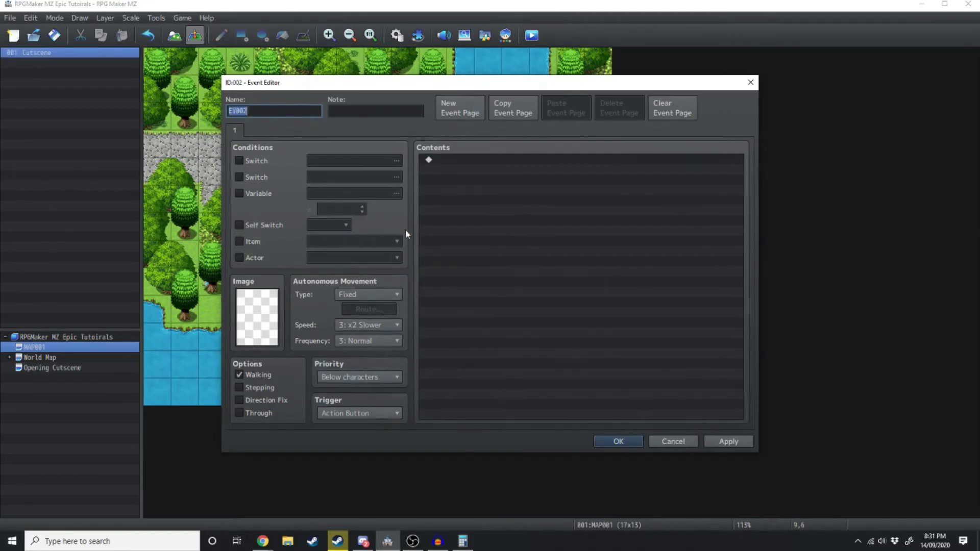
double_click(275, 313)
scroll(355, 262, down, 1)
scroll(340, 219, up, 1)
click(339, 185)
click(503, 204)
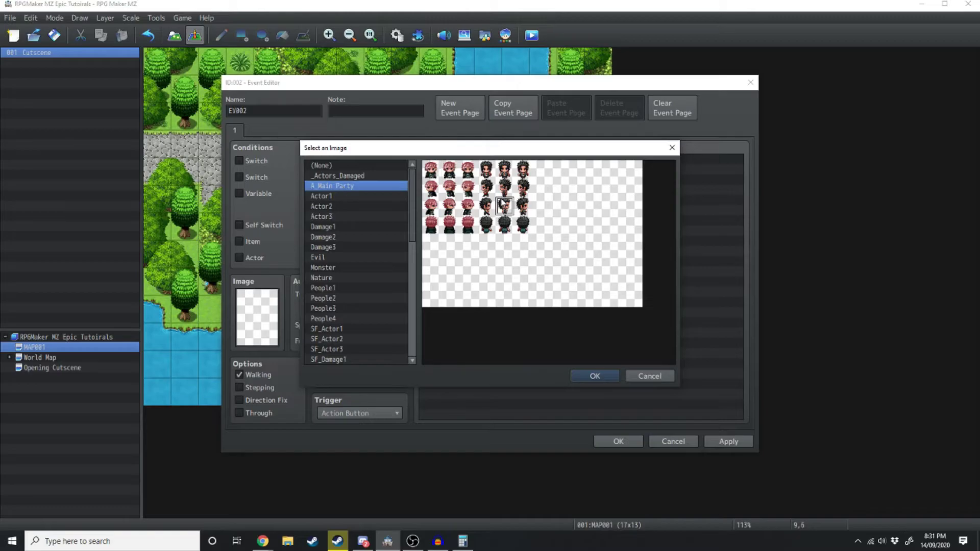
double_click(504, 204)
double_click(271, 111)
text(Magus)
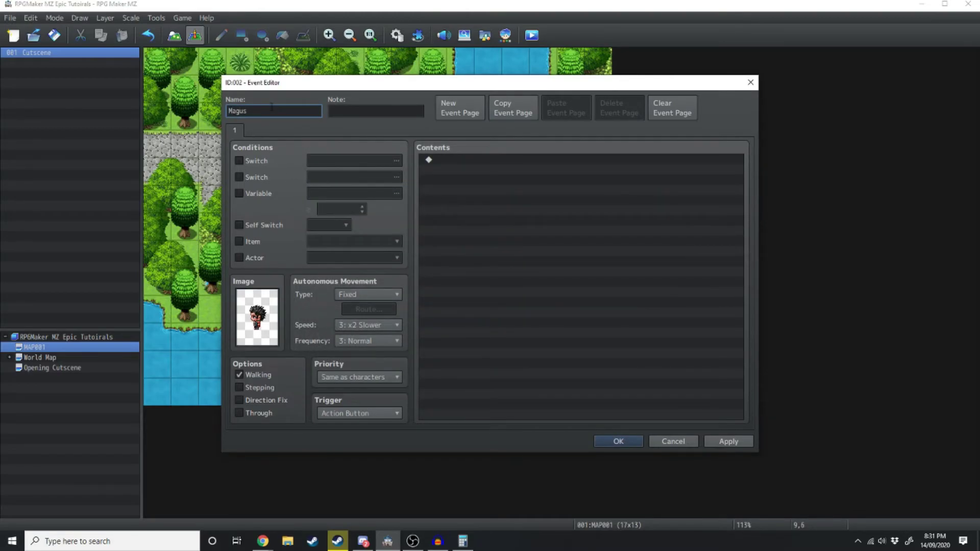
key(Return)
Open the Cutscene event on MAP001's bridge and set its trigger to Autorun.
click(38, 53)
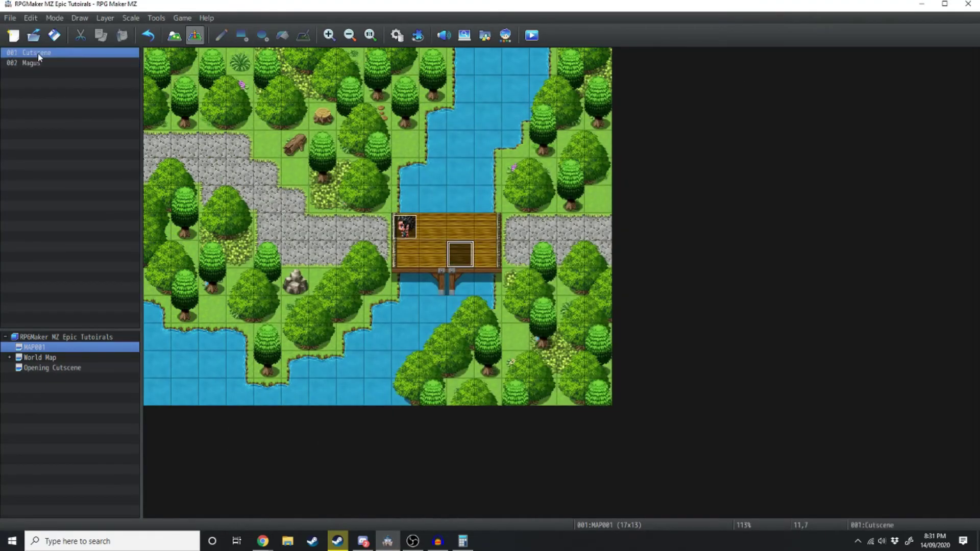
click(45, 62)
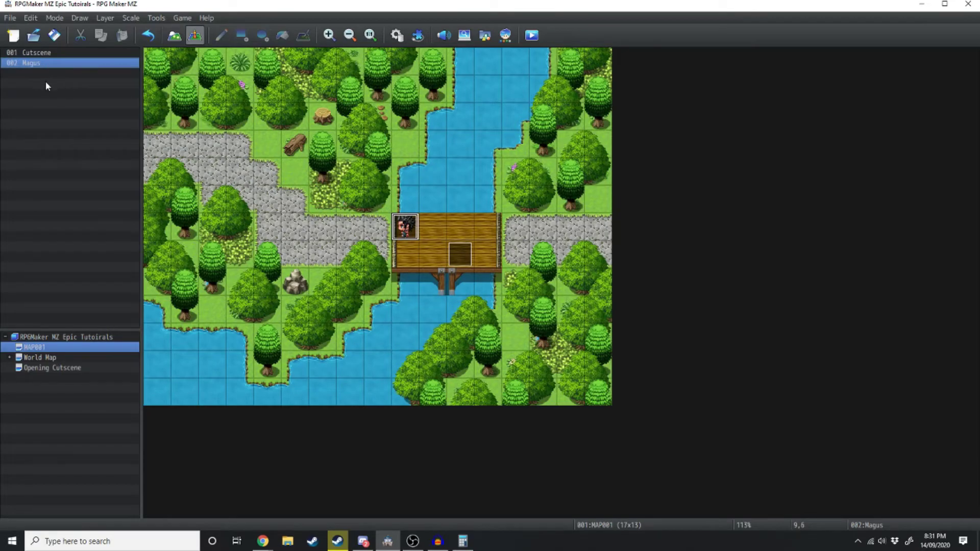
click(459, 254)
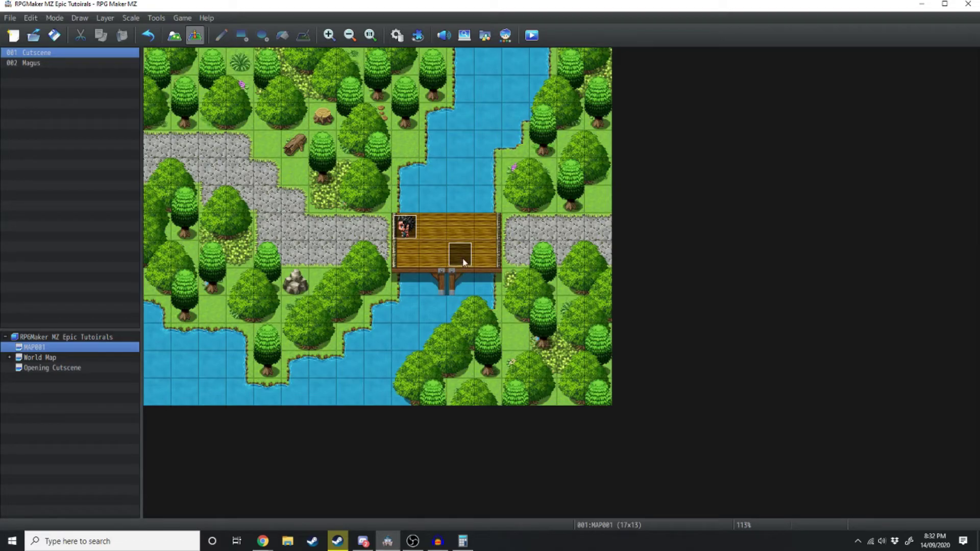
double_click(462, 260)
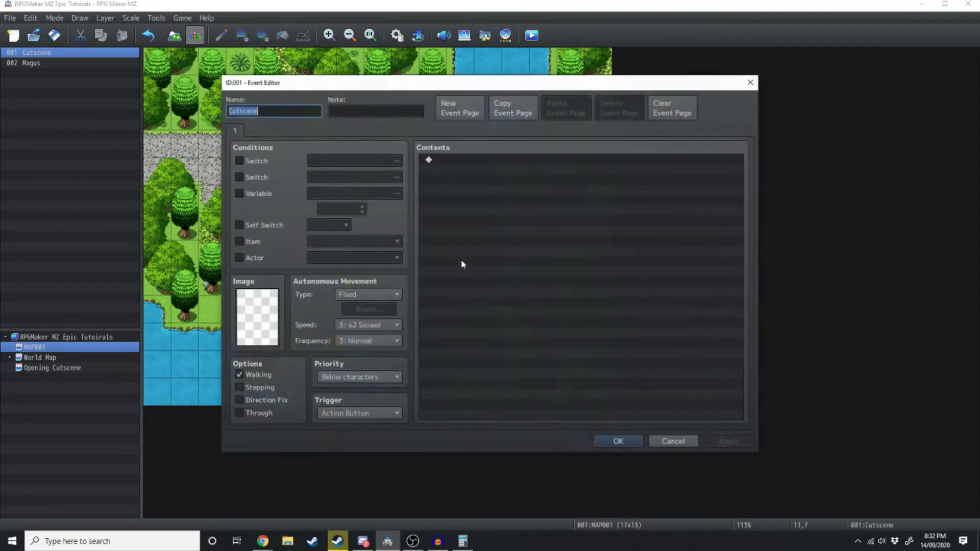
drag(306, 83, 615, 58)
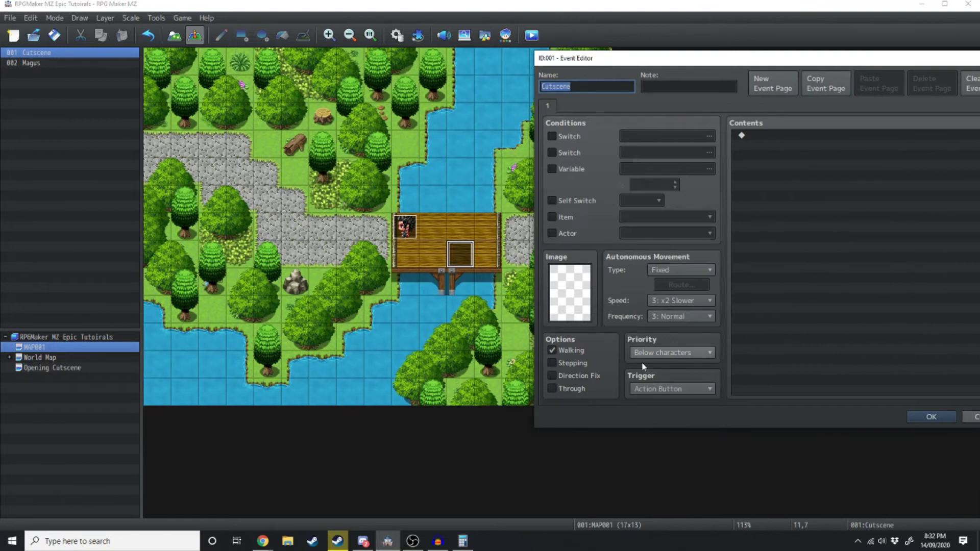
click(661, 389)
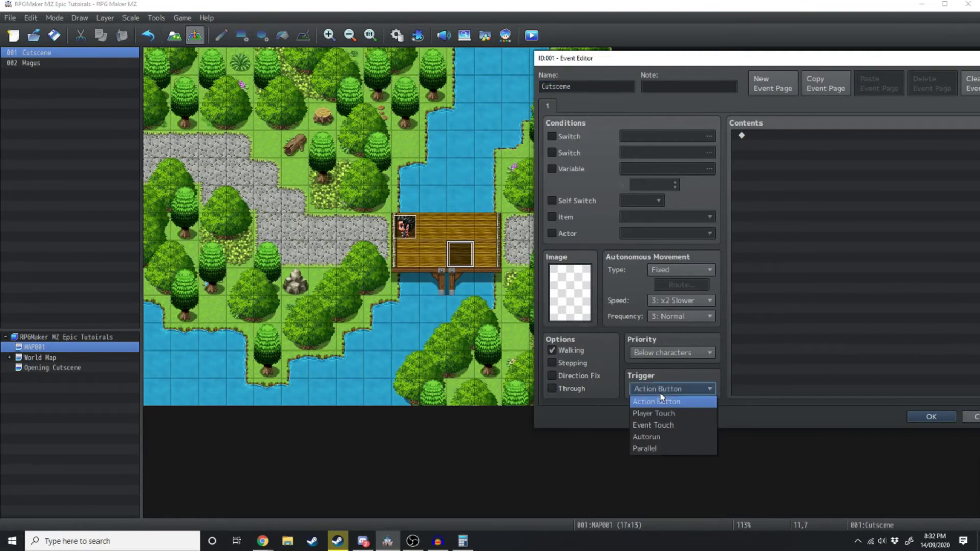
click(656, 439)
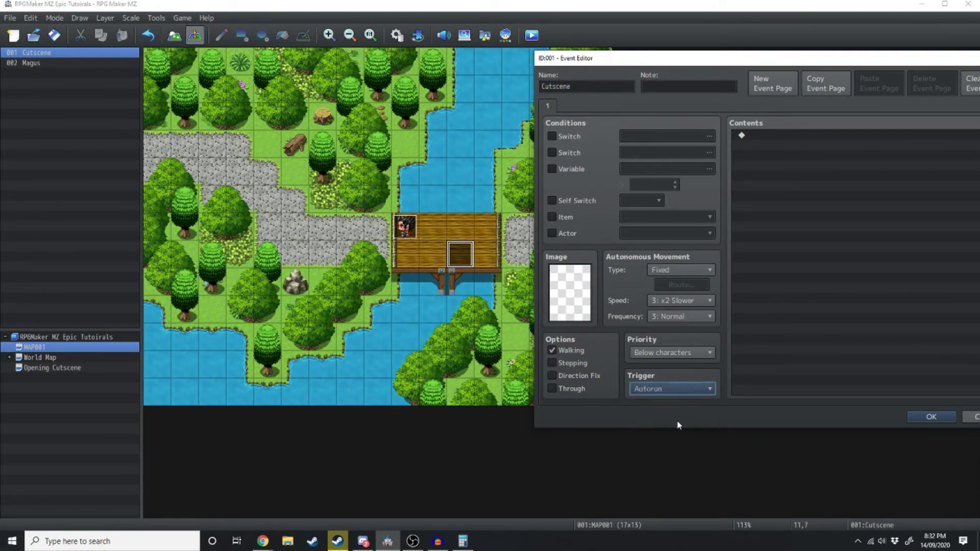
Add a Show Text command with Magus's face and name, reading "We're almost there. Just a little further!".
double_click(774, 135)
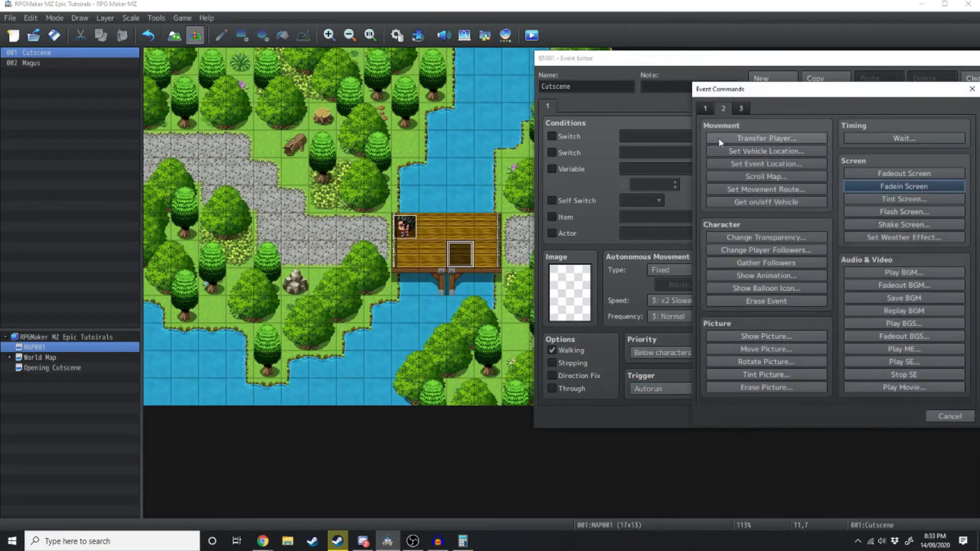
click(705, 108)
click(743, 137)
double_click(704, 237)
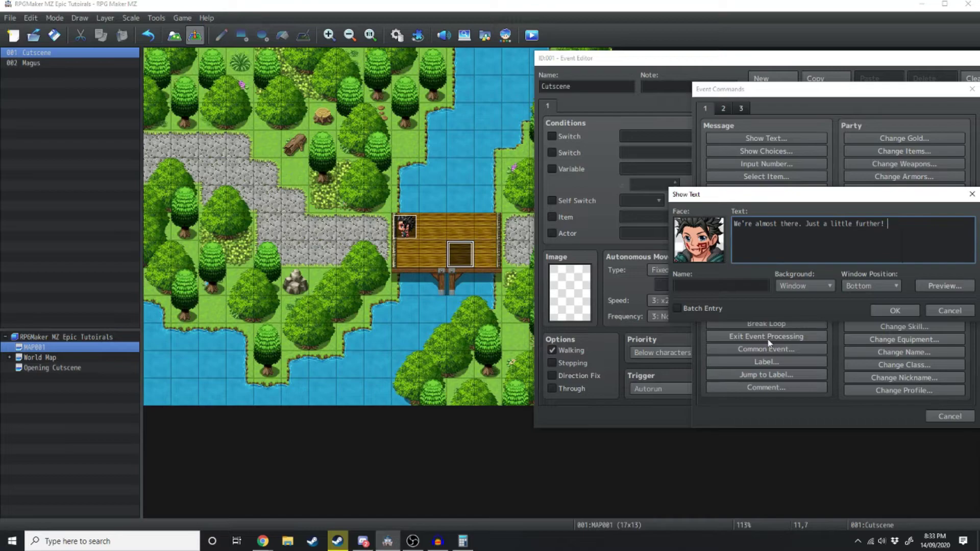
key(Tab)
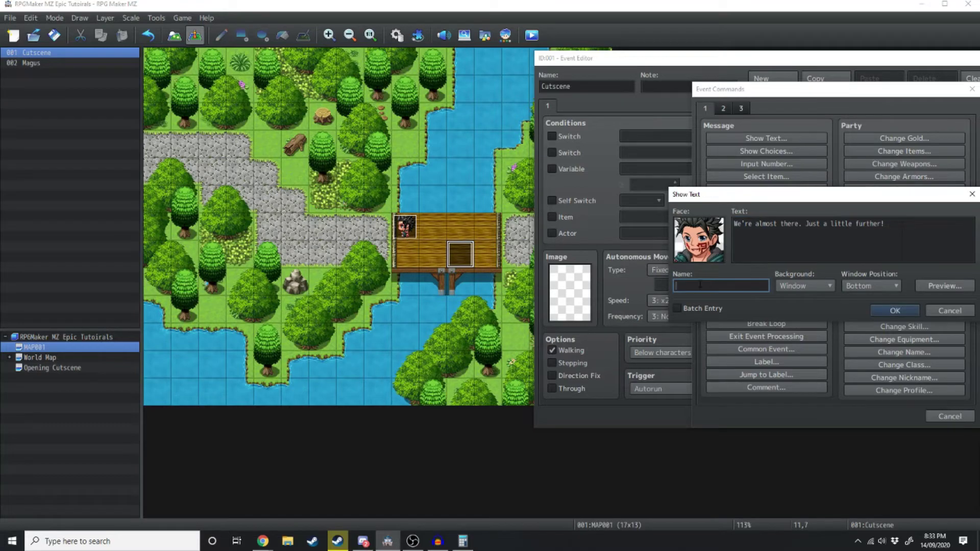
key(Return)
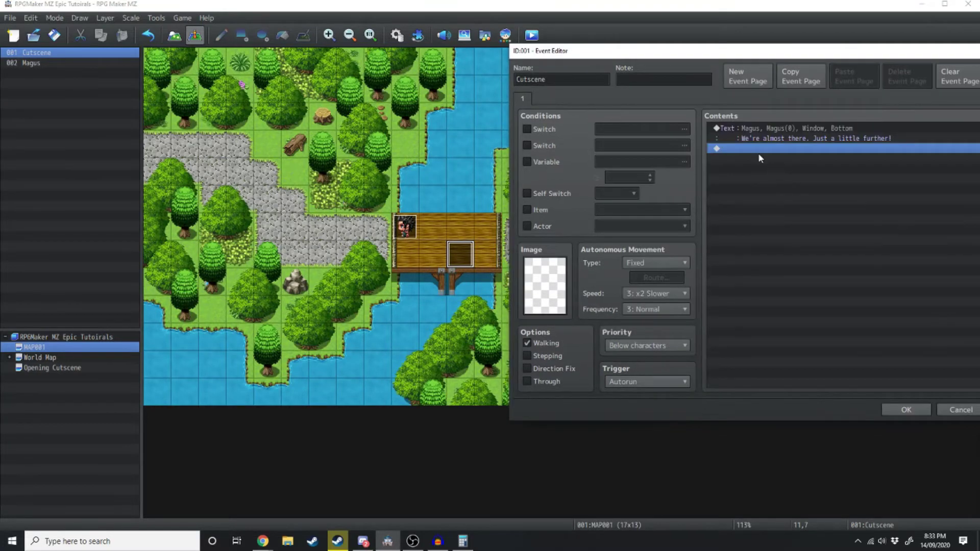
Add a Show Text command with Ashuela's face and name, reading "We've been walking for hours! I just wanna kill some monsters!".
double_click(758, 153)
click(763, 131)
double_click(707, 244)
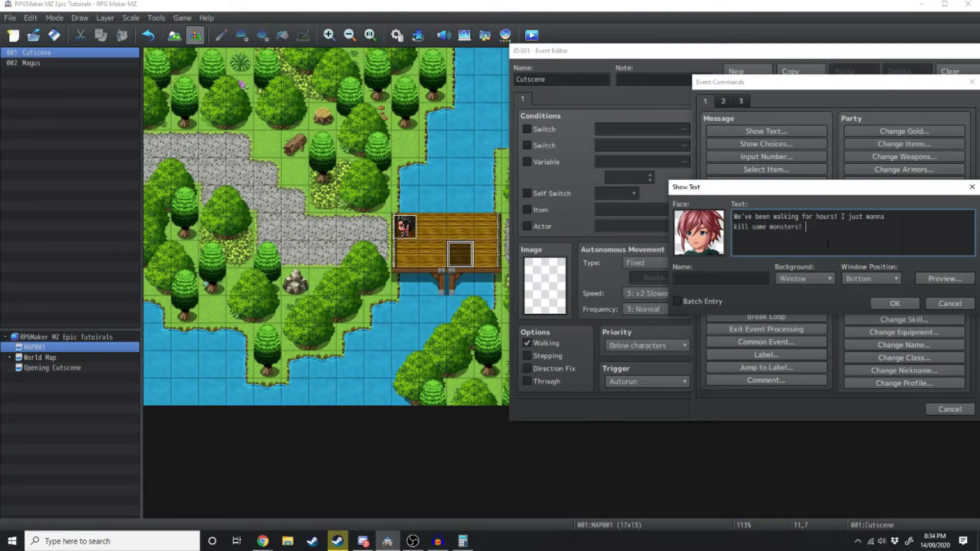
click(896, 303)
Insert a Show Balloon Icon command between the two messages, showing Frustration over the Player with Wait for Completion enabled.
click(758, 138)
click(757, 148)
key(Insert)
key(Escape)
key(Insert)
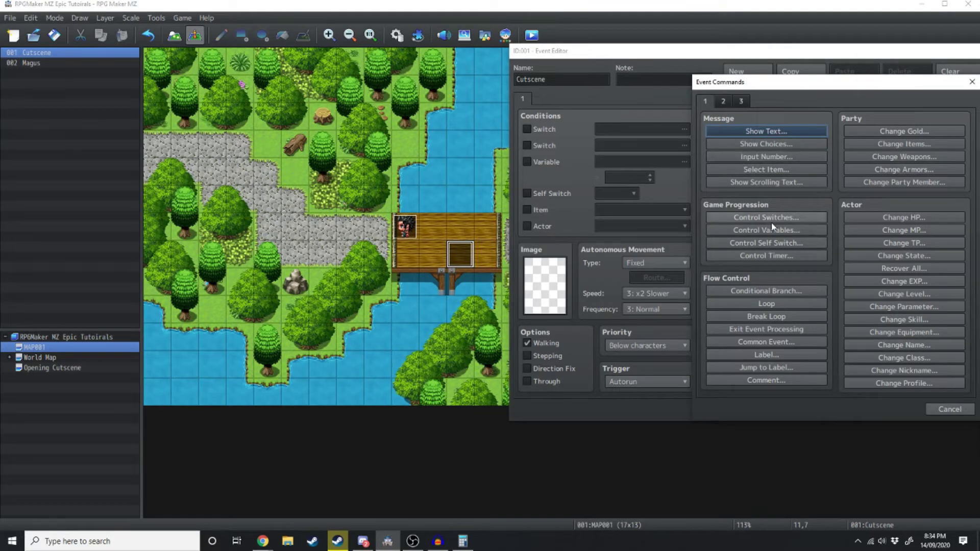
click(723, 101)
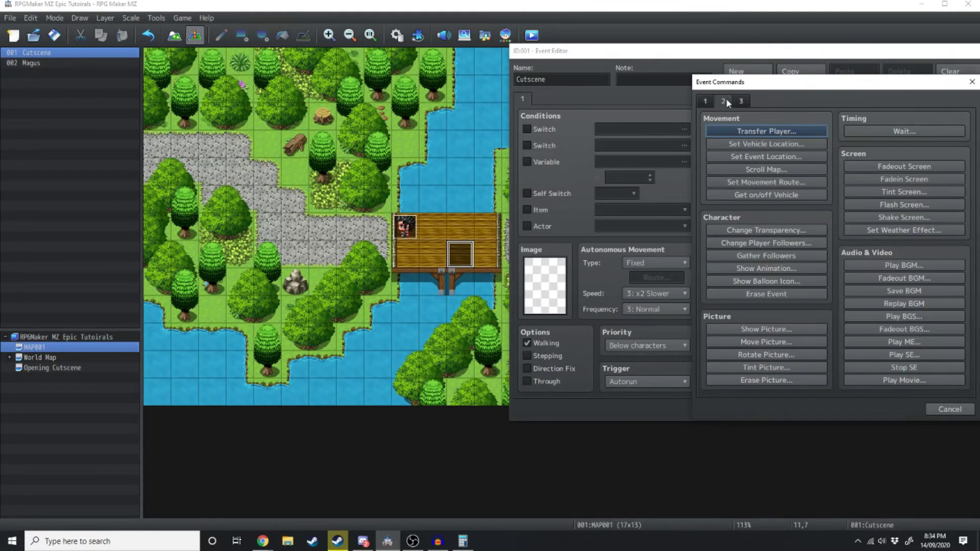
click(770, 281)
click(841, 257)
click(783, 342)
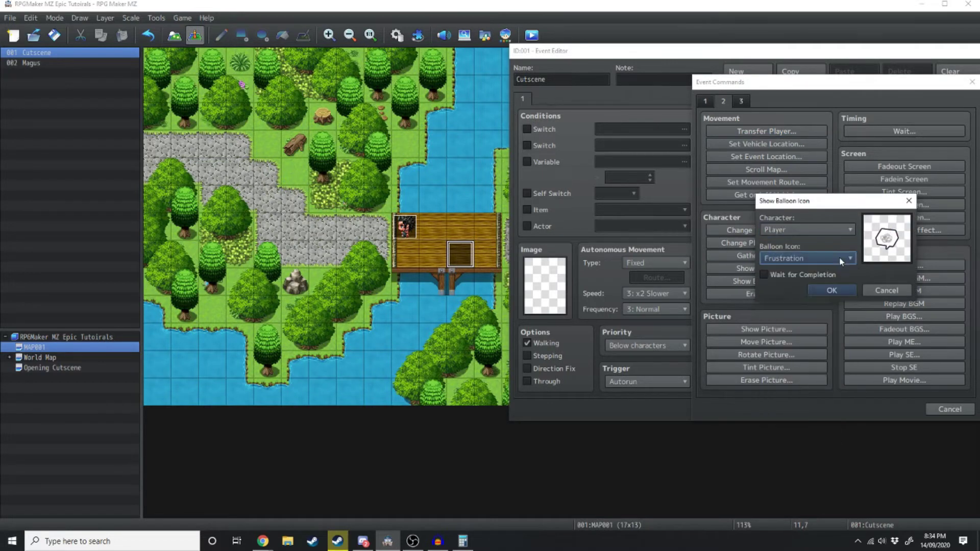
click(766, 274)
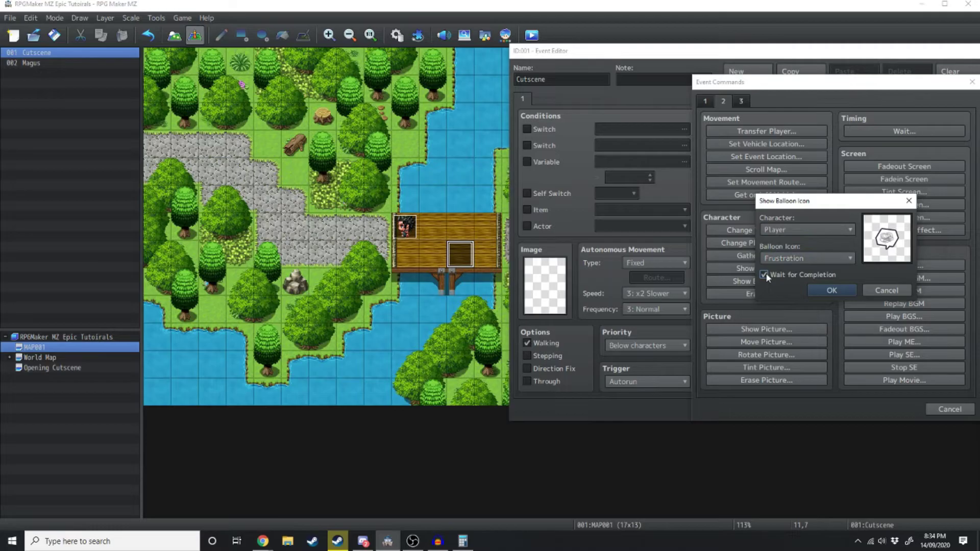
click(831, 290)
Add a Set Movement Route command at the end of the list that makes Magus Move Down and Turn Right.
mouse_move(757, 54)
mouse_down()
mouse_move(733, 43)
mouse_move(742, 44)
mouse_up()
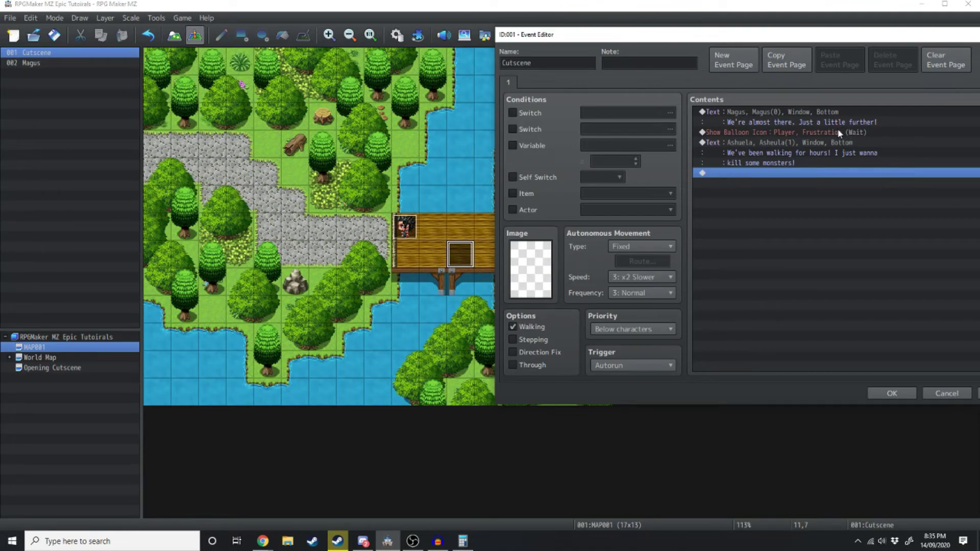
double_click(760, 176)
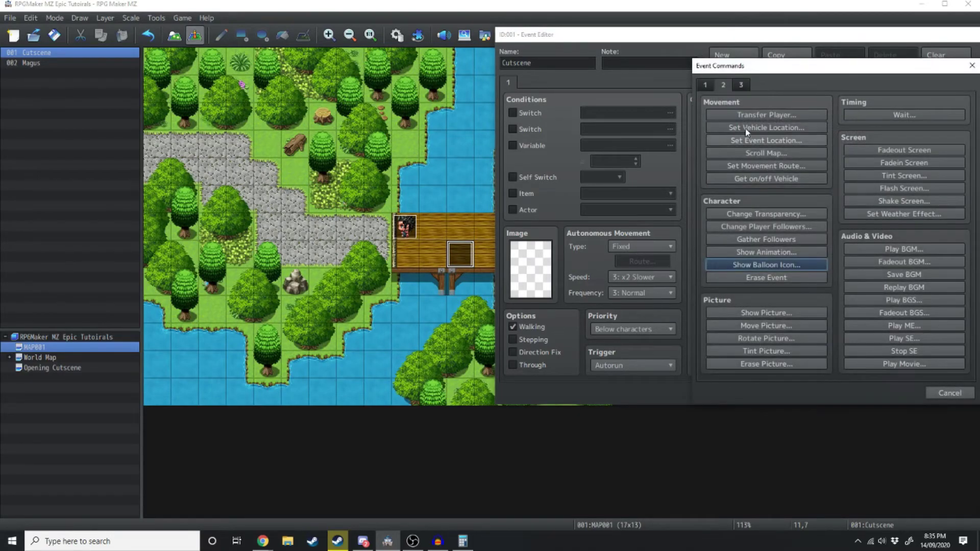
click(745, 166)
click(596, 127)
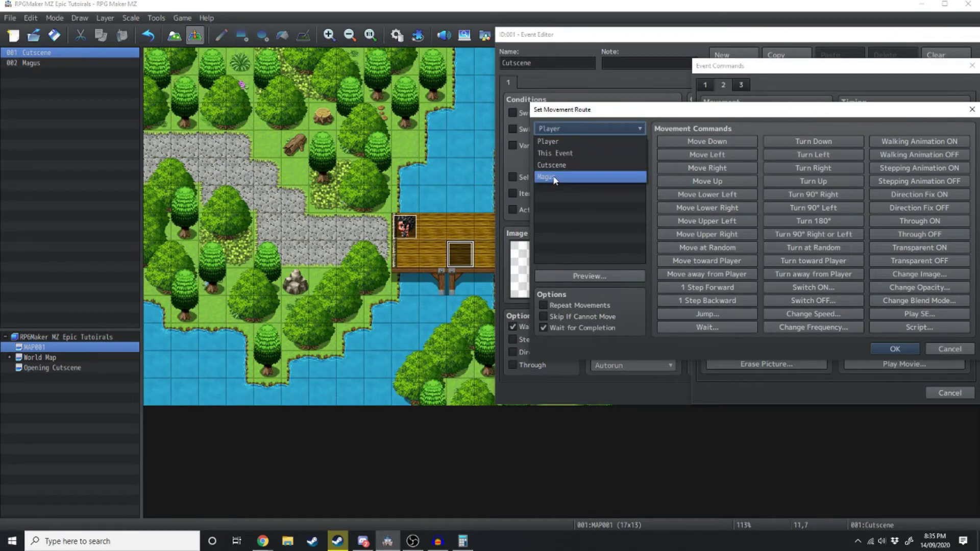
click(554, 178)
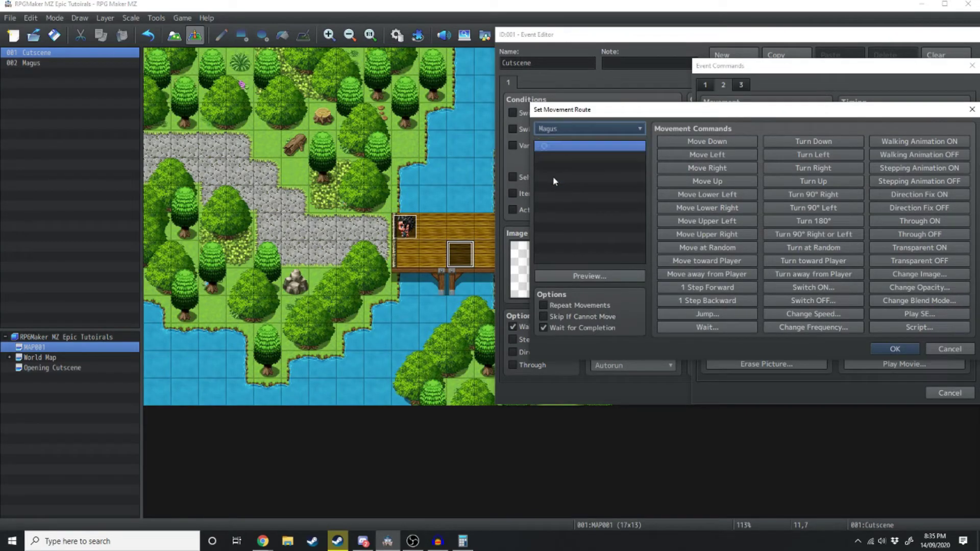
click(711, 143)
click(827, 170)
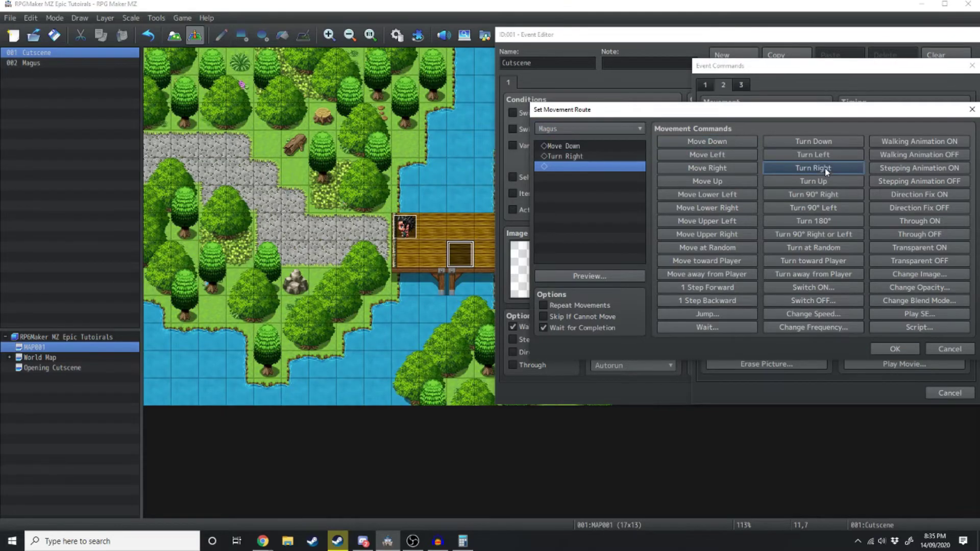
key(Escape)
Add a Show Text command with Magus's face, reading "Man, you sure are keen to kill this vampire!".
click(773, 113)
double_click(699, 209)
click(664, 144)
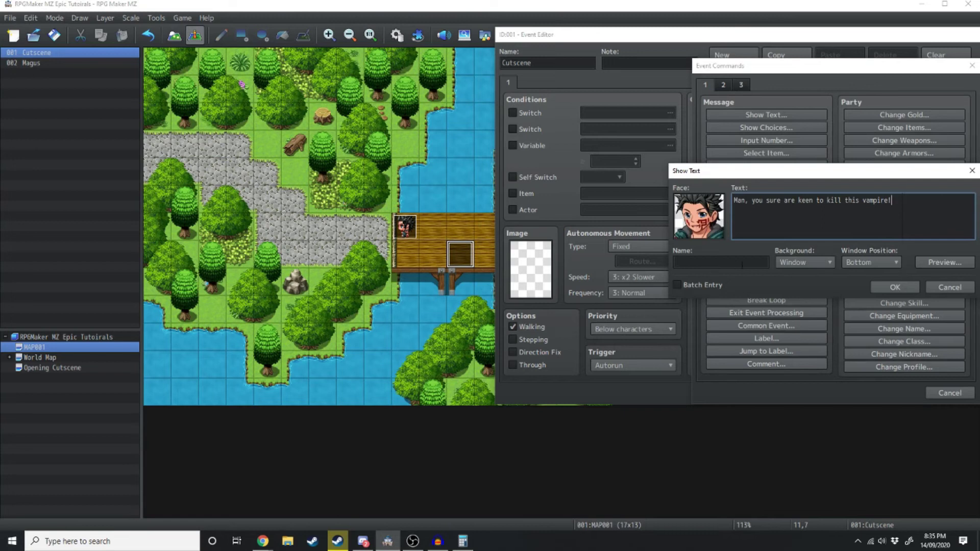
click(895, 288)
Add a Set Movement Route command for the Player with a Jump at offset X 0, Y 0.
click(724, 85)
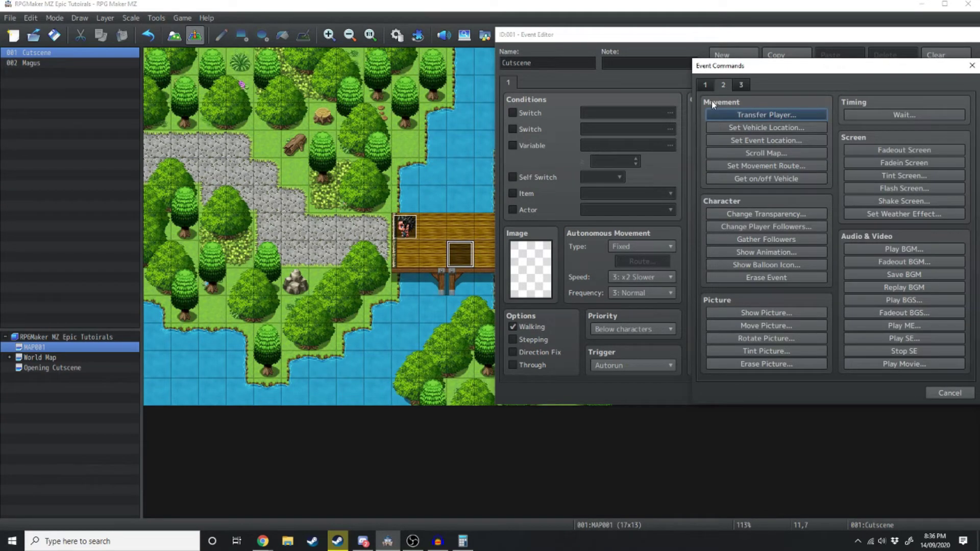
click(770, 166)
click(596, 129)
click(596, 129)
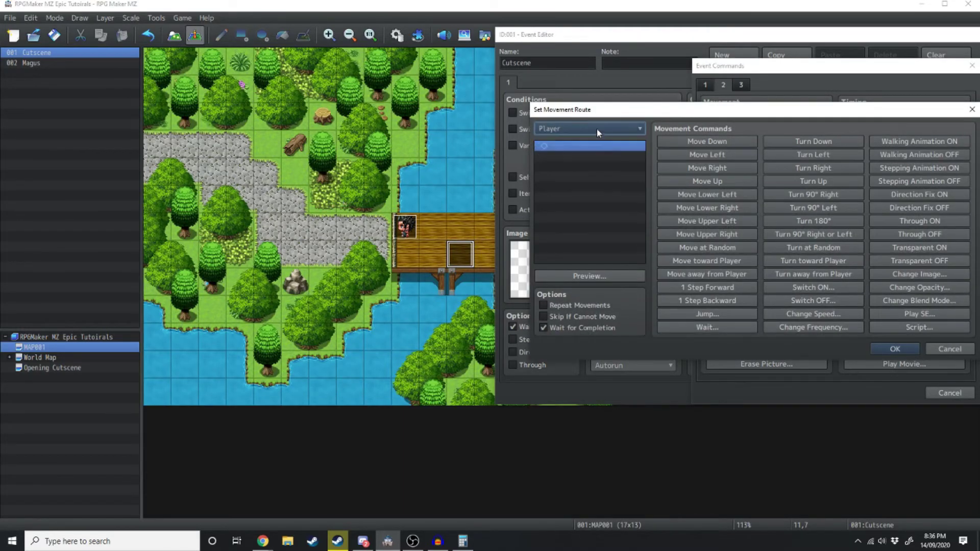
click(707, 313)
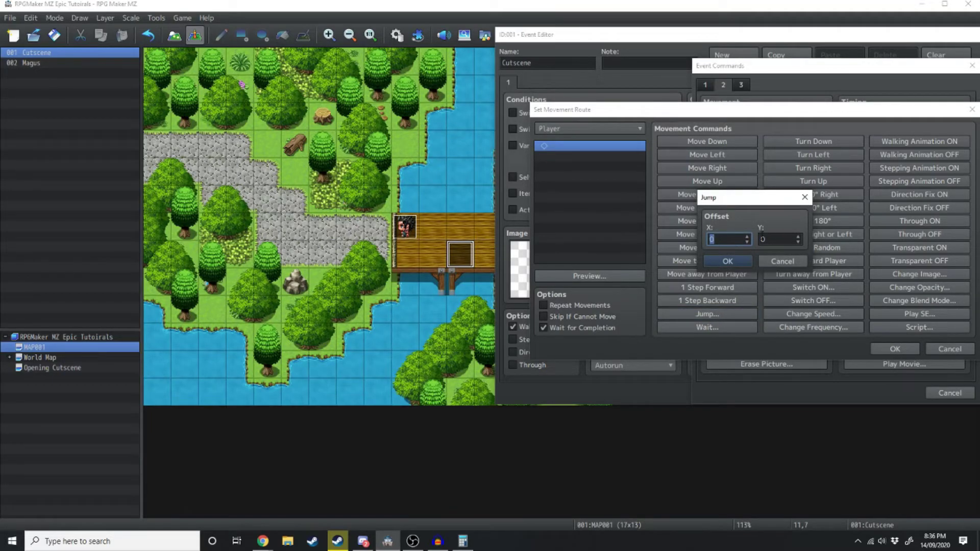
click(720, 261)
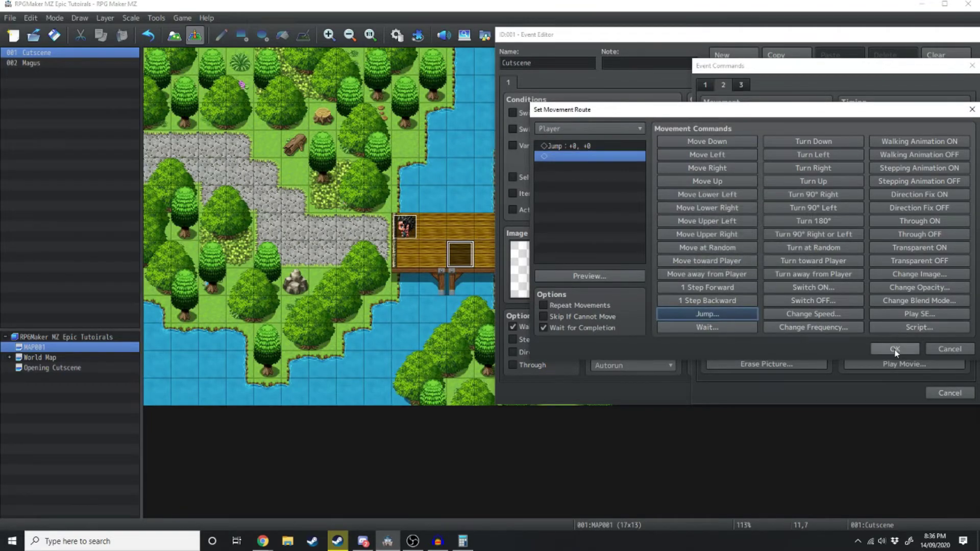
click(894, 349)
Add a Show Balloon Icon command and a Show Text command with Ashuela's face, reading "Yeah well you seem too relaxed about everything!".
double_click(747, 244)
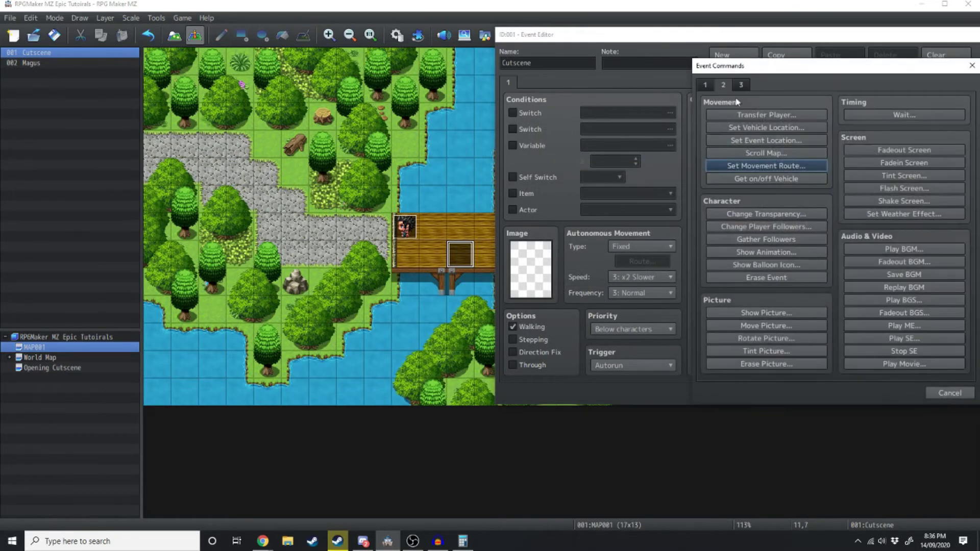
click(766, 264)
click(806, 242)
click(782, 297)
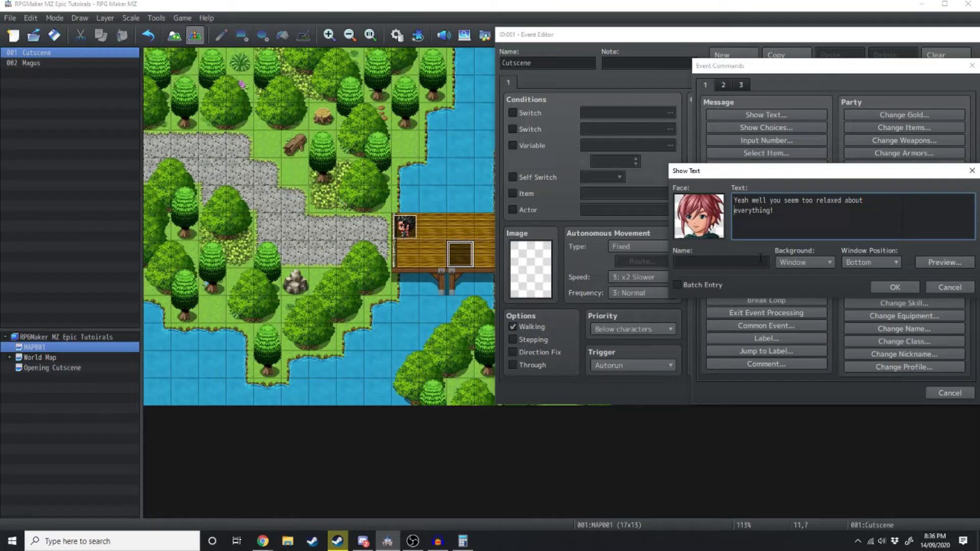
key(Escape)
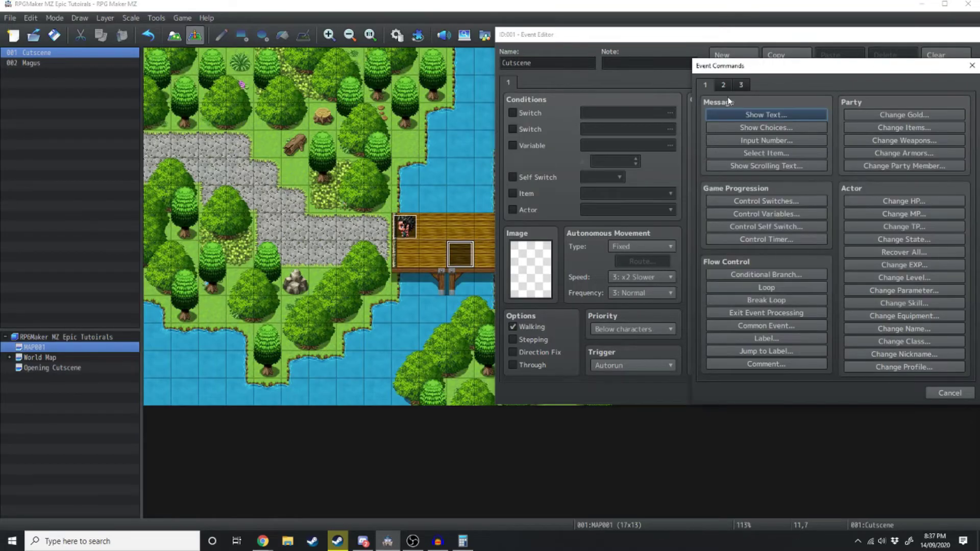
Set up another Set Movement Route command with Magus as the target character.
click(723, 85)
click(761, 165)
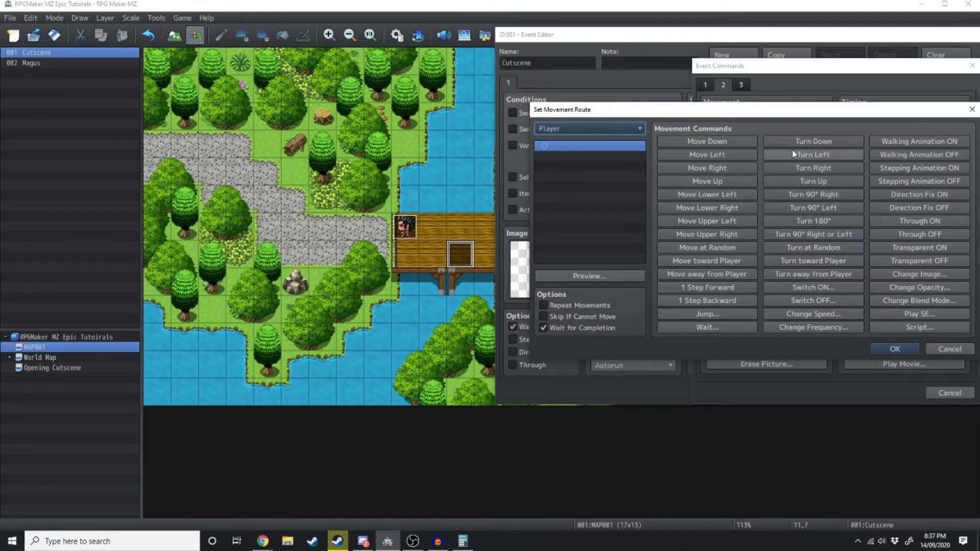
click(587, 129)
click(556, 175)
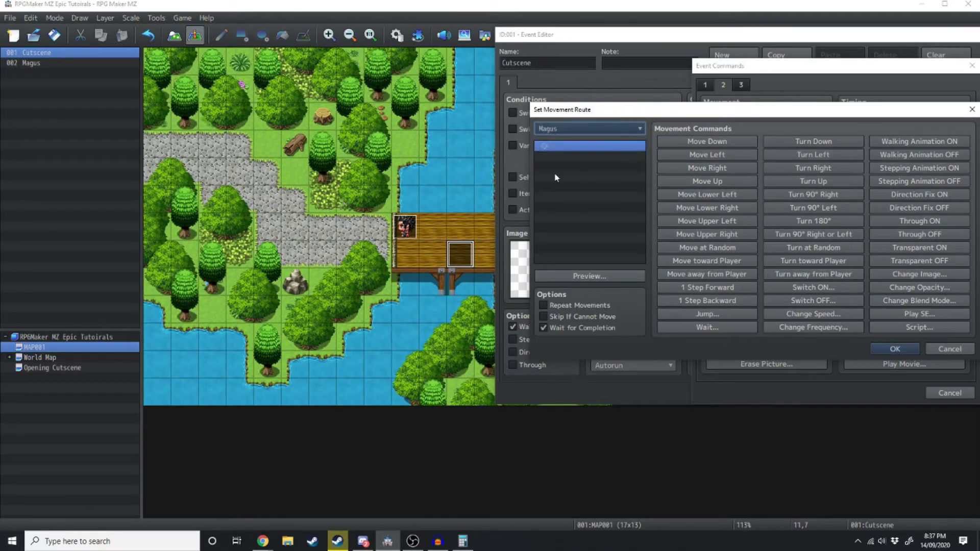
key(Escape)
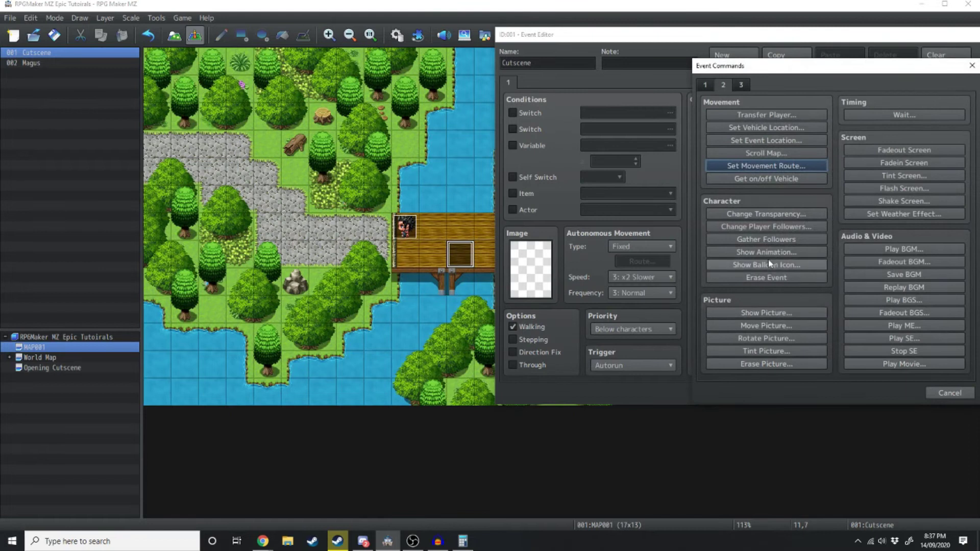
Add a Sweat balloon icon on the Player and a Magus Show Text reading "Okay, no more Lollygaggin I guess. Let's get going!".
click(769, 263)
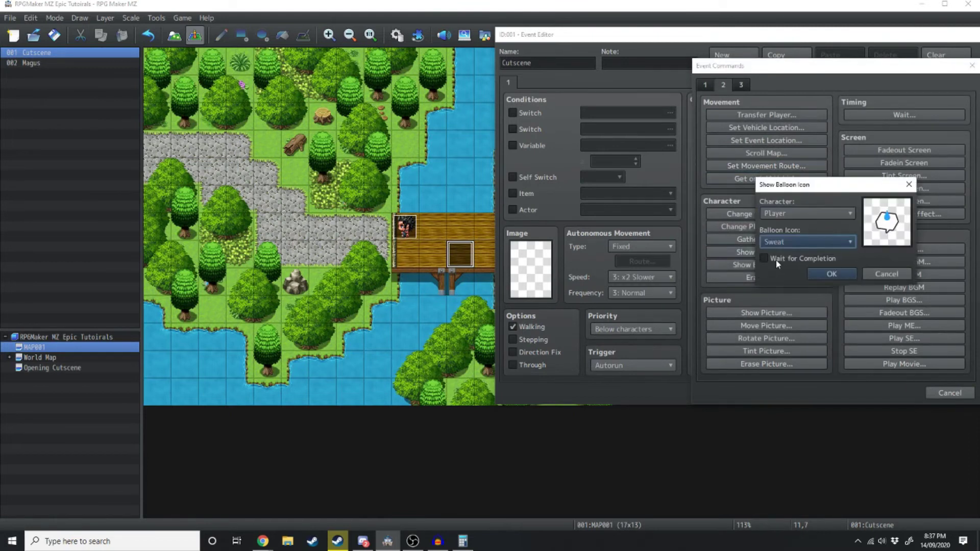
click(832, 274)
double_click(780, 271)
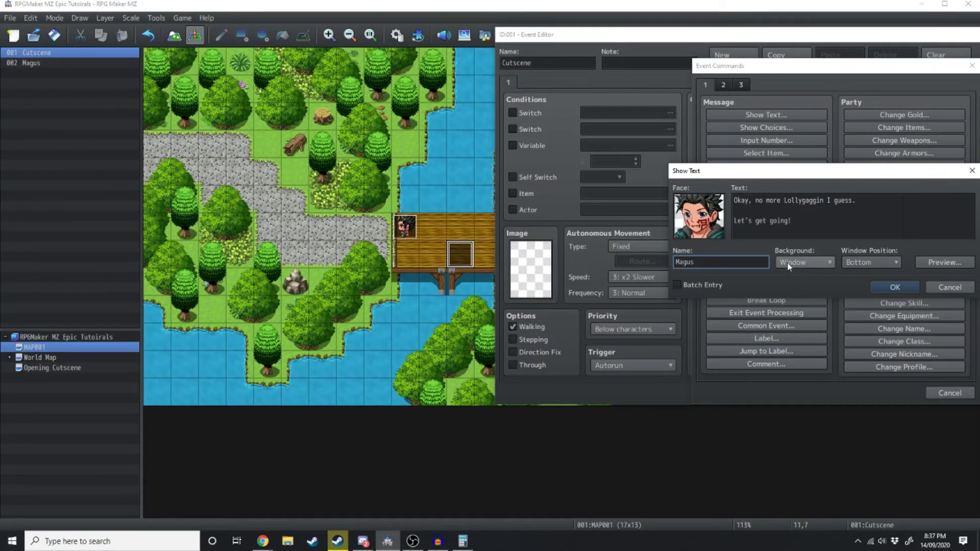
click(894, 287)
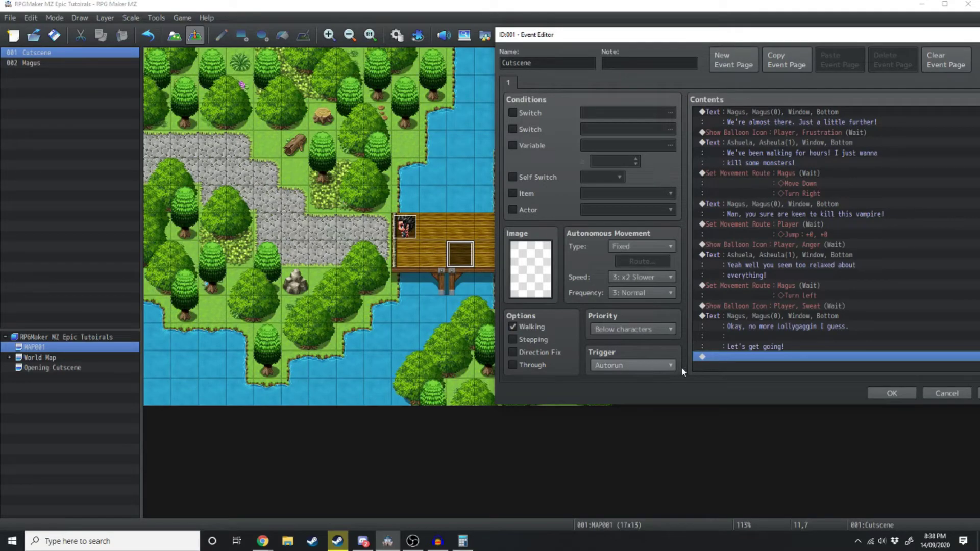
Add a Magus movement route without Wait for Completion: Move Left three times, Up once, Left twice, Up twice.
double_click(728, 355)
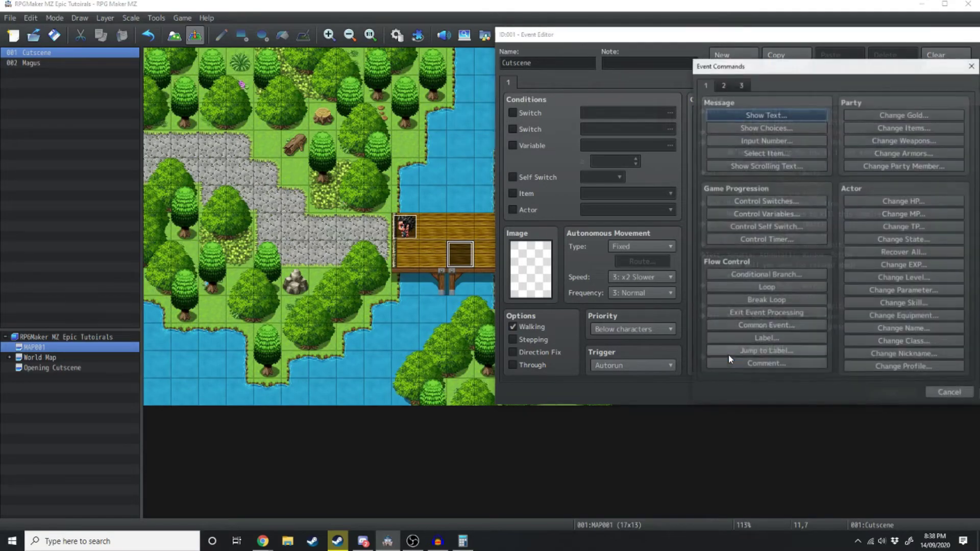
click(724, 85)
click(763, 167)
click(587, 129)
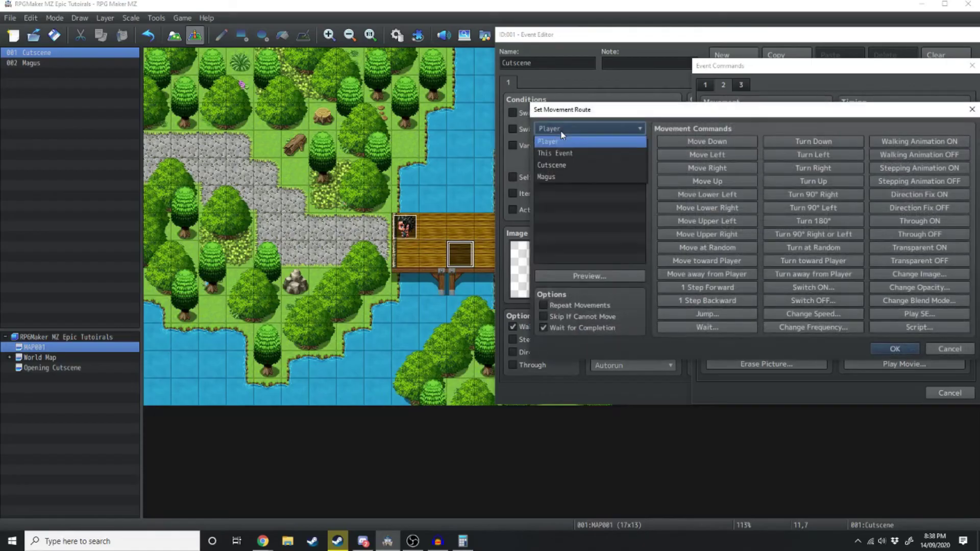
click(562, 177)
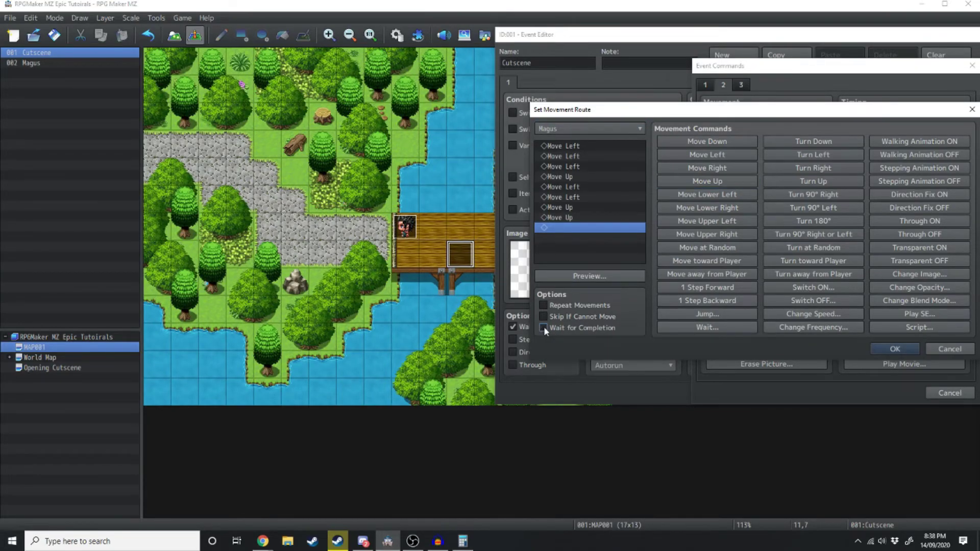
click(894, 348)
Set up another Set Movement Route command below Magus's route, targeting the Player with Wait for Completion turned off.
scroll(759, 355, down, 1)
scroll(760, 355, down, 1)
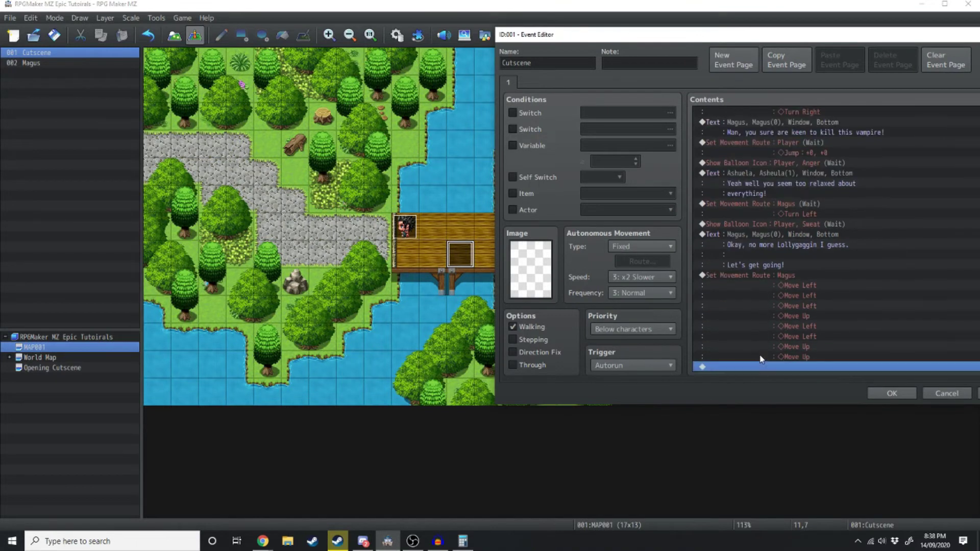
double_click(755, 367)
click(765, 168)
click(620, 128)
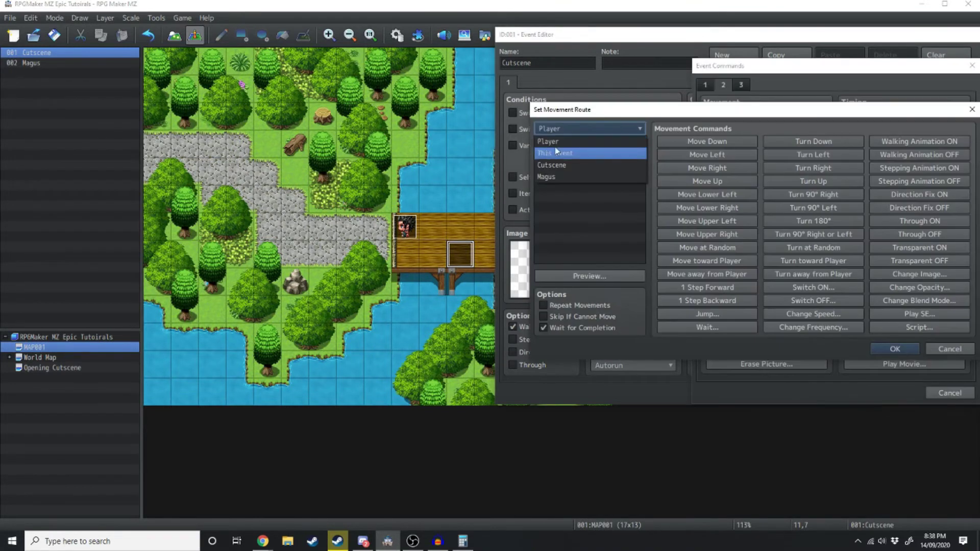
click(570, 129)
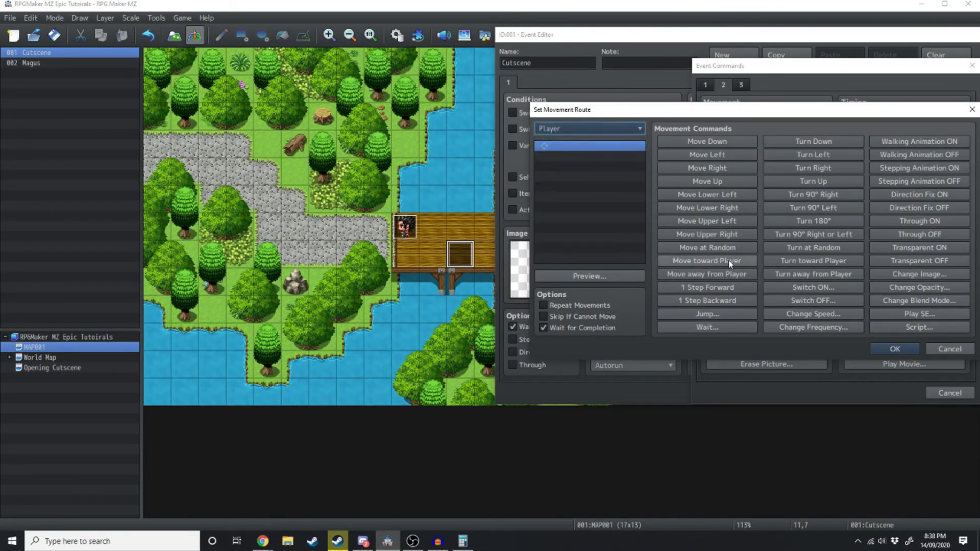
click(547, 328)
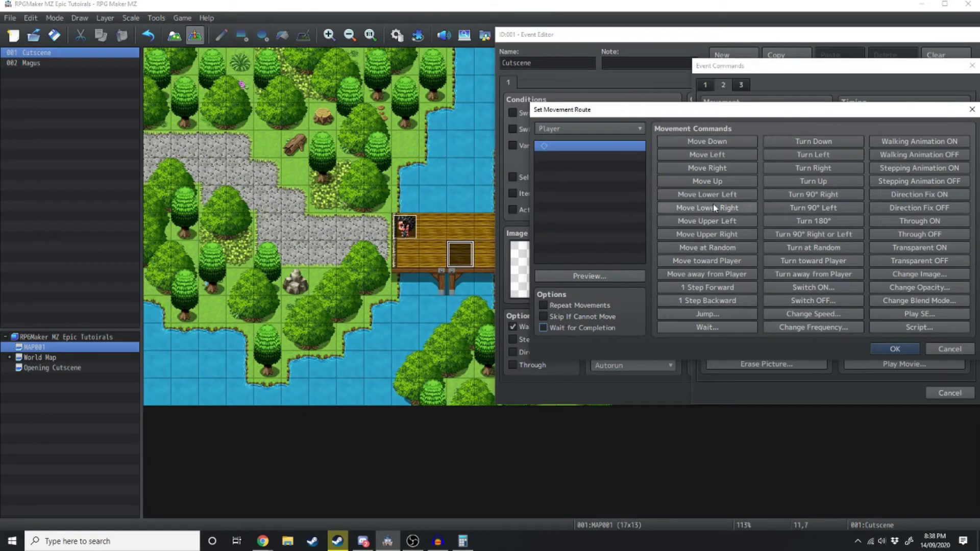
Fill the Player's route with Move Left three times, Move Up once and Move Left four times, and confirm it.
click(721, 156)
click(722, 156)
click(721, 156)
click(718, 182)
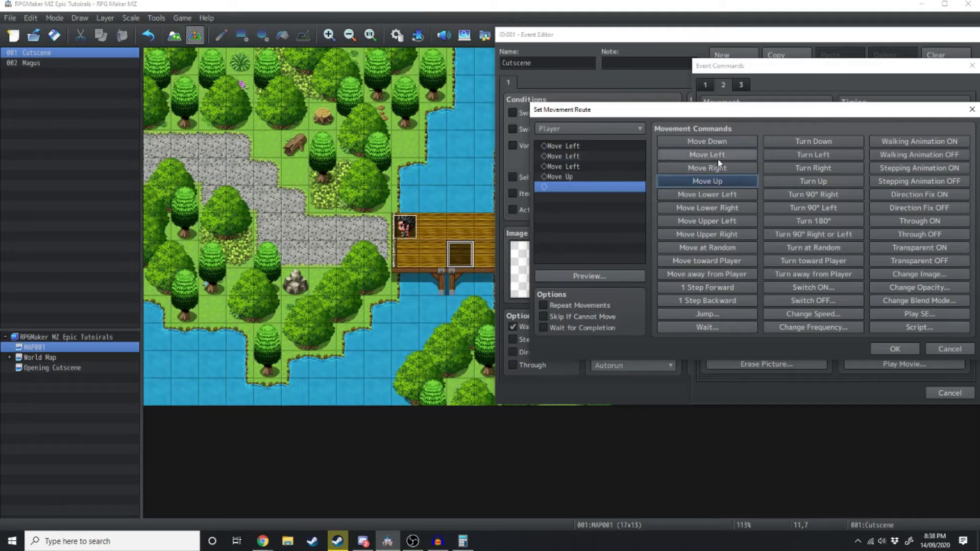
click(718, 155)
click(717, 155)
click(718, 155)
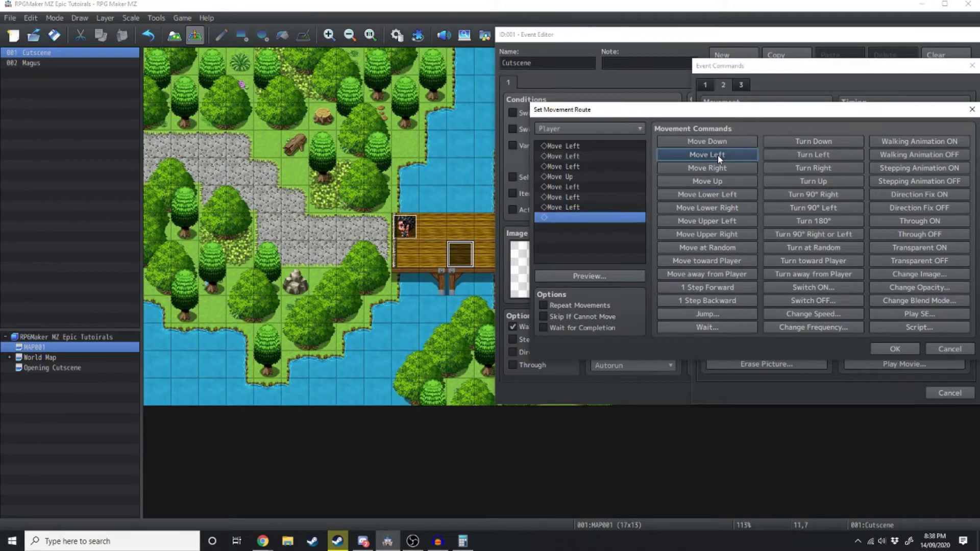
click(895, 349)
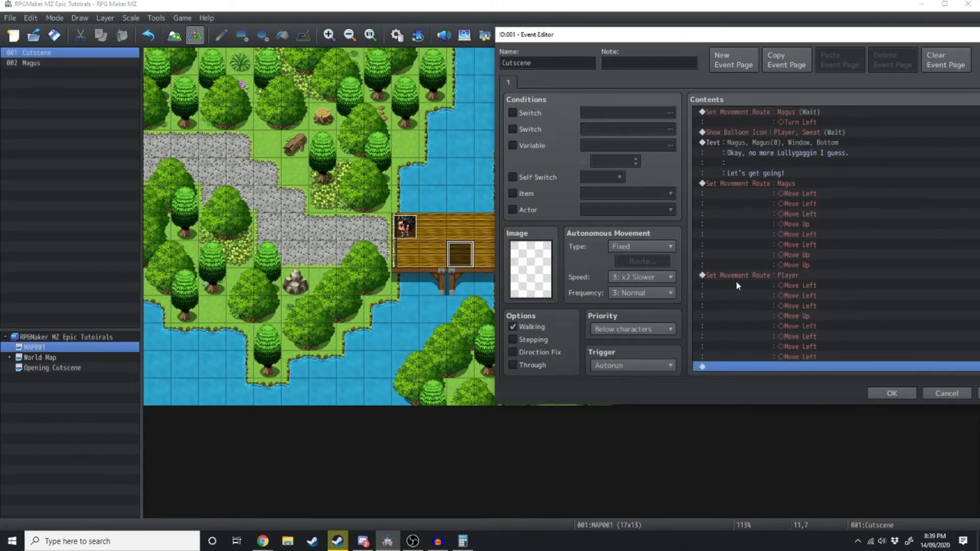
Reopen the Player's last movement route and preview its path on the map.
right_click(758, 276)
click(782, 296)
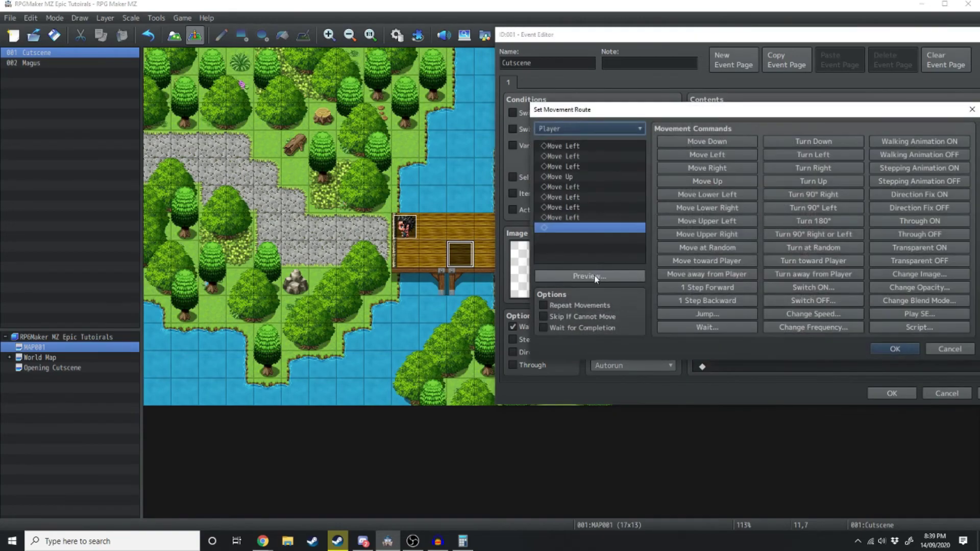
click(598, 276)
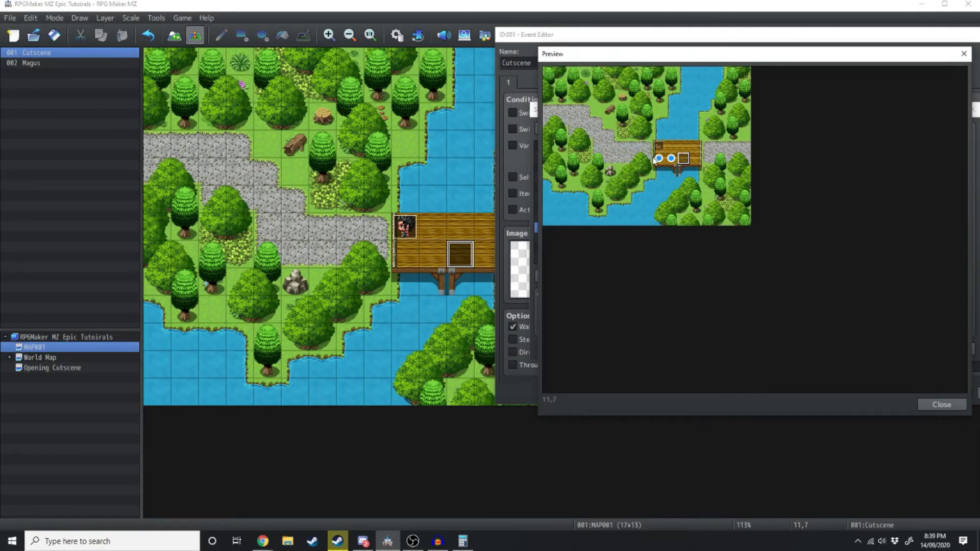
click(929, 405)
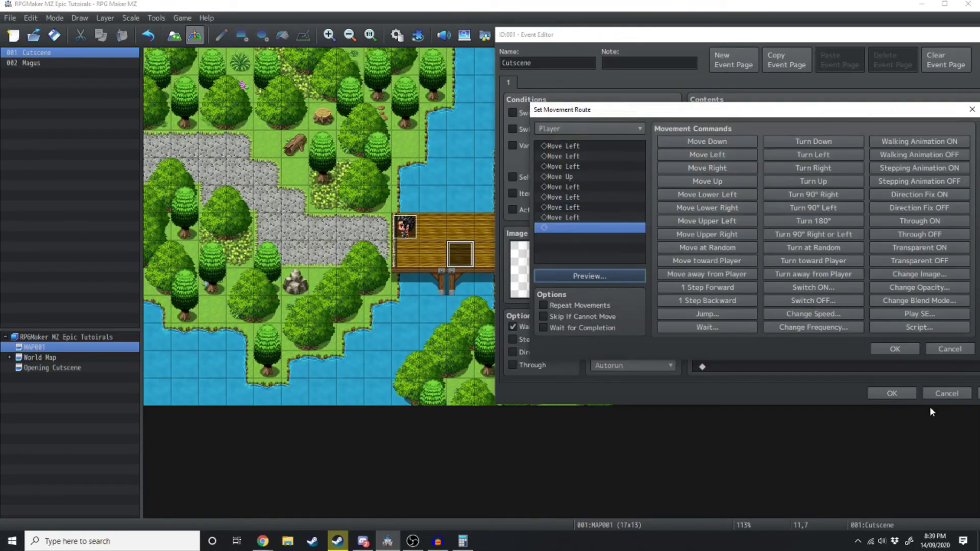
click(895, 349)
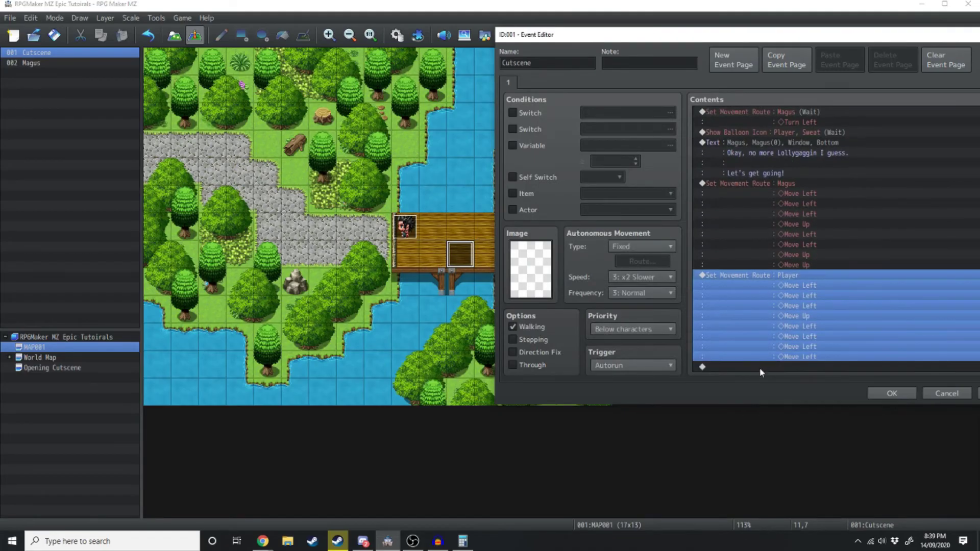
Add a Wait command of 120 frames and a Fadeout Screen command at the end of the event contents.
click(760, 369)
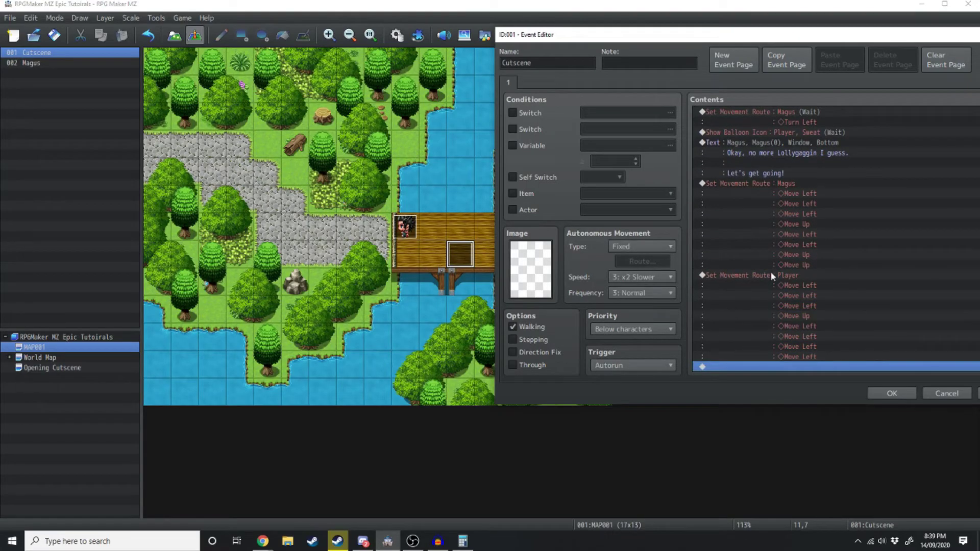
click(761, 244)
click(757, 367)
double_click(757, 367)
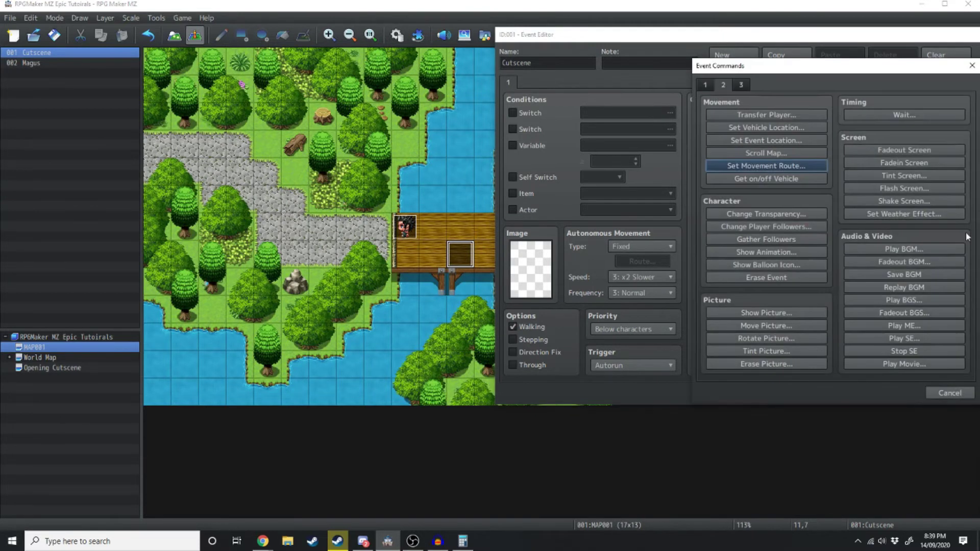
click(888, 116)
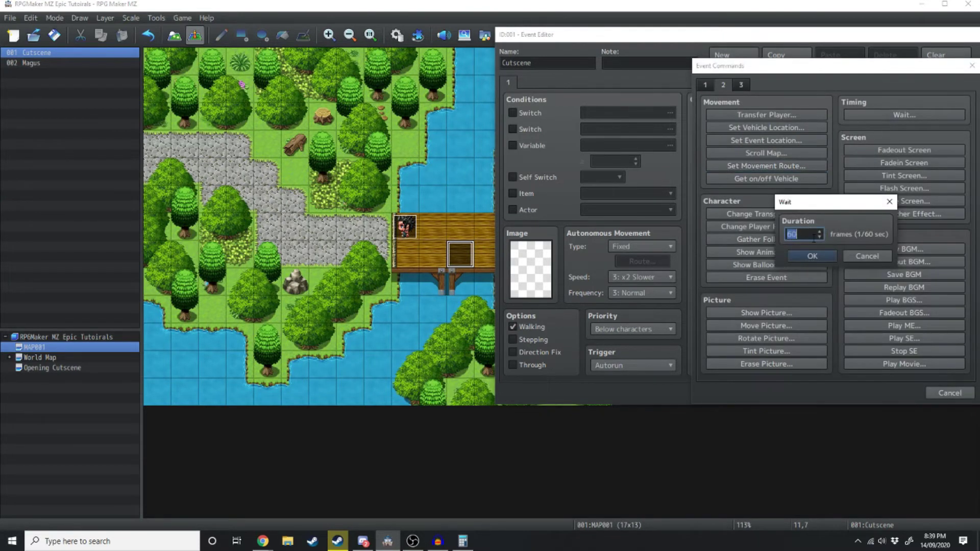
text(120)
click(805, 257)
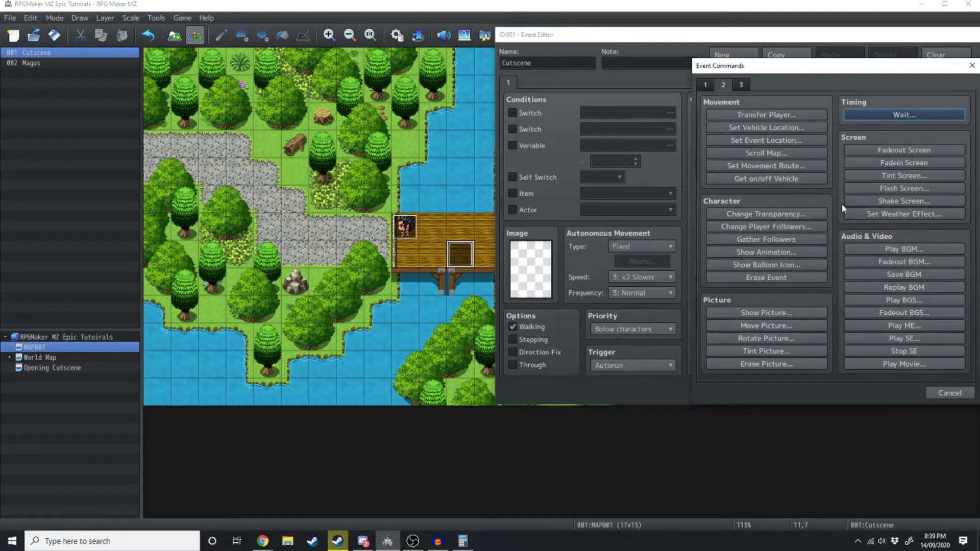
click(909, 149)
Add a Transfer Player command to Town 1 at (10,18) with direction Up, followed by a Fadein Screen command.
double_click(728, 373)
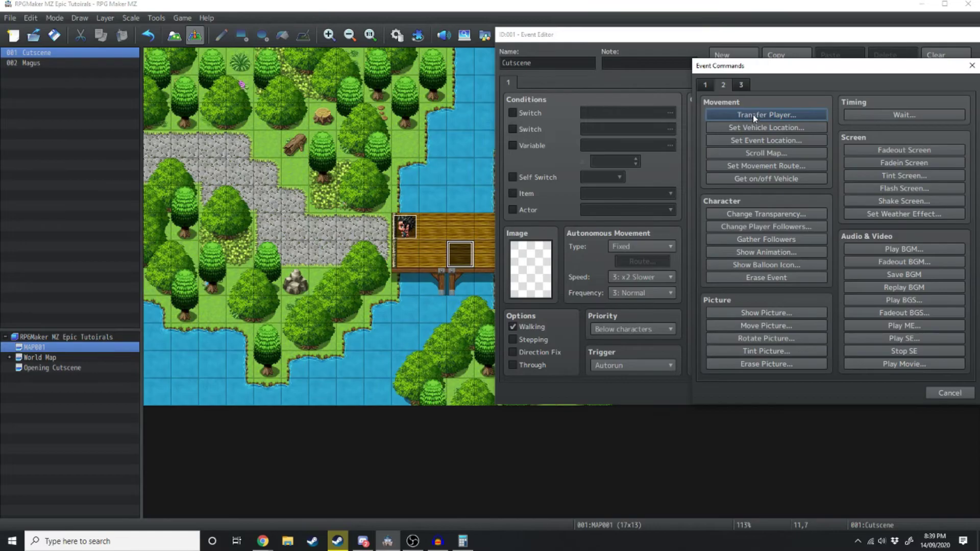
click(754, 115)
click(770, 194)
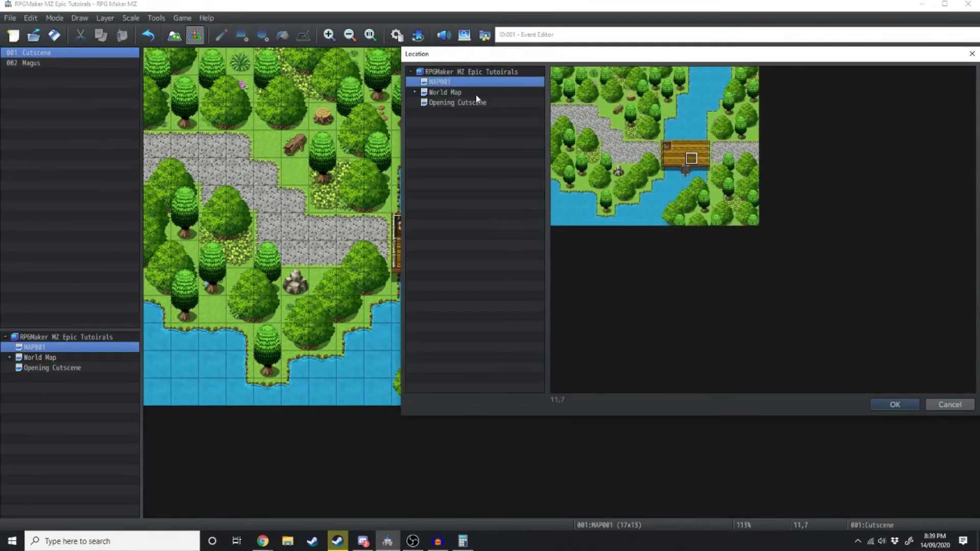
click(415, 93)
click(440, 102)
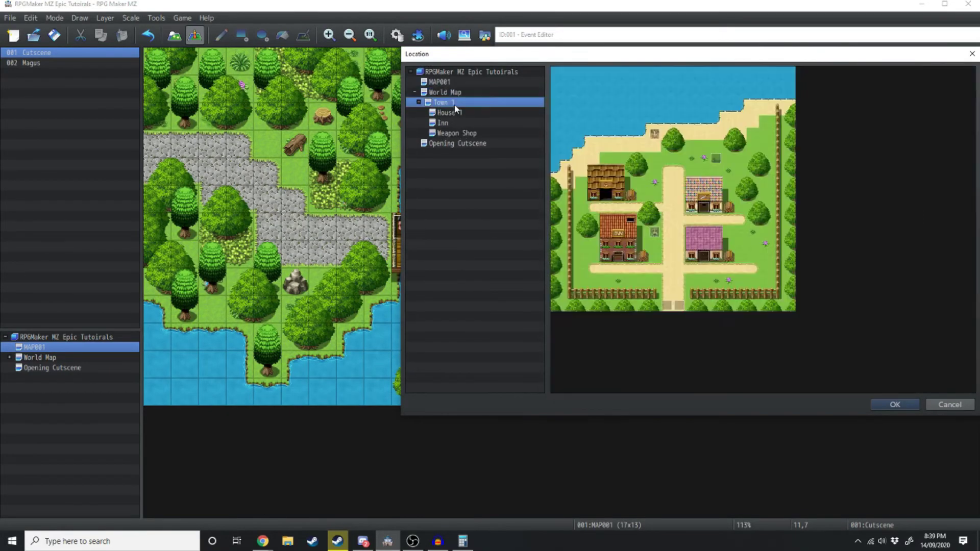
double_click(701, 274)
click(795, 289)
key(Escape)
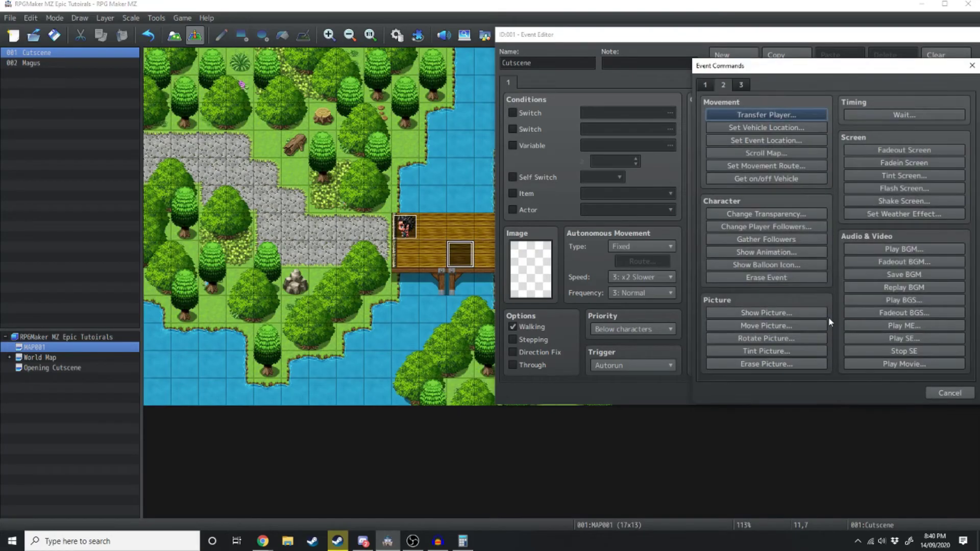
click(910, 151)
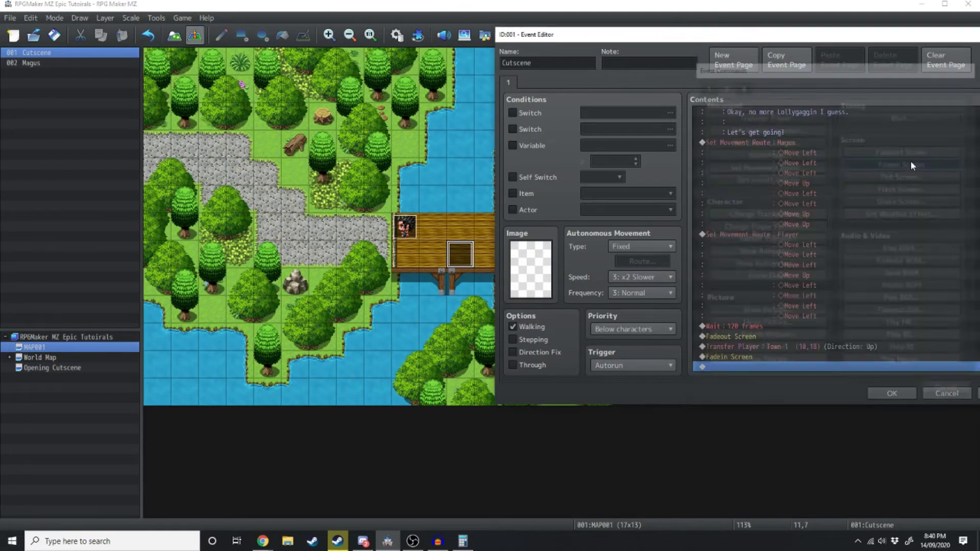
Insert a Play BGM command with Scene5 at 90% volume before the event's first text, and save the event.
scroll(773, 291, up, 5)
scroll(772, 290, up, 3)
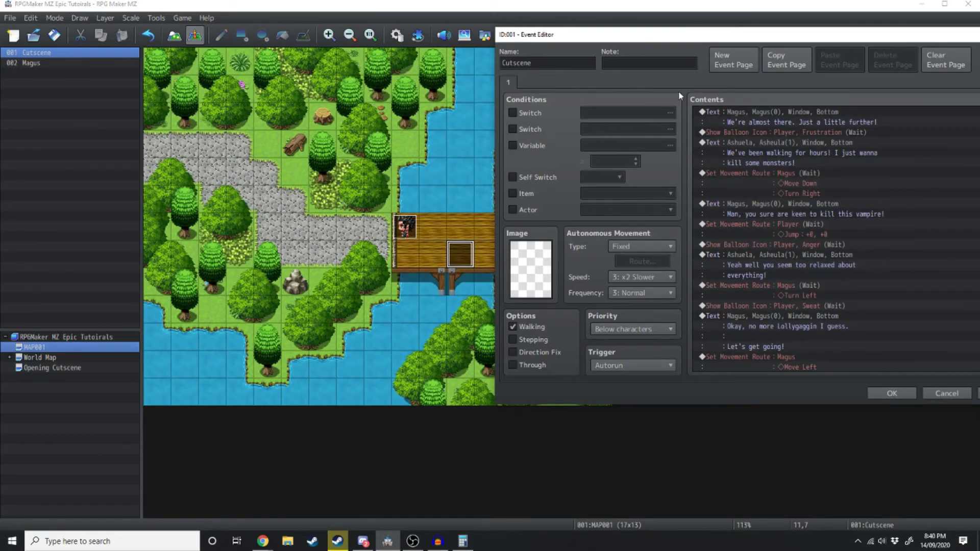
click(734, 111)
key(Insert)
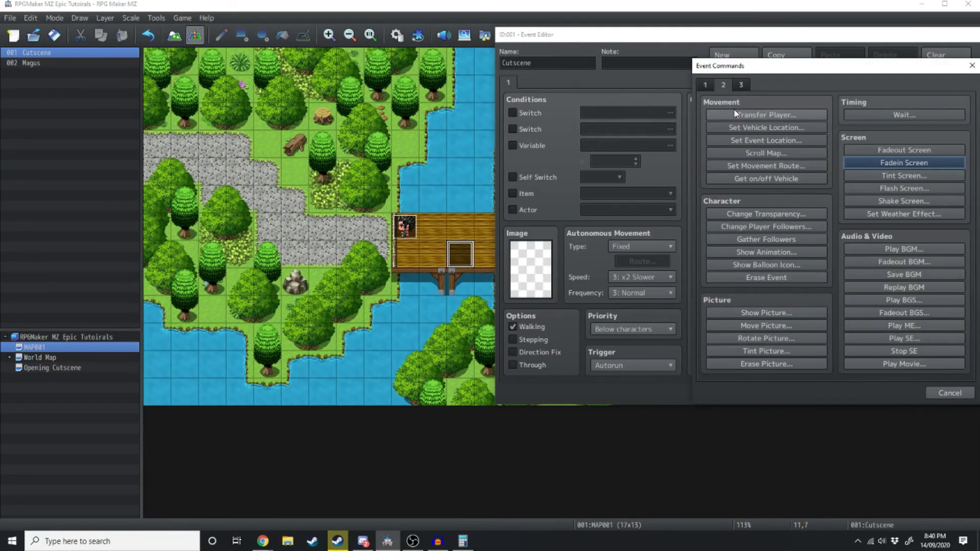
click(705, 85)
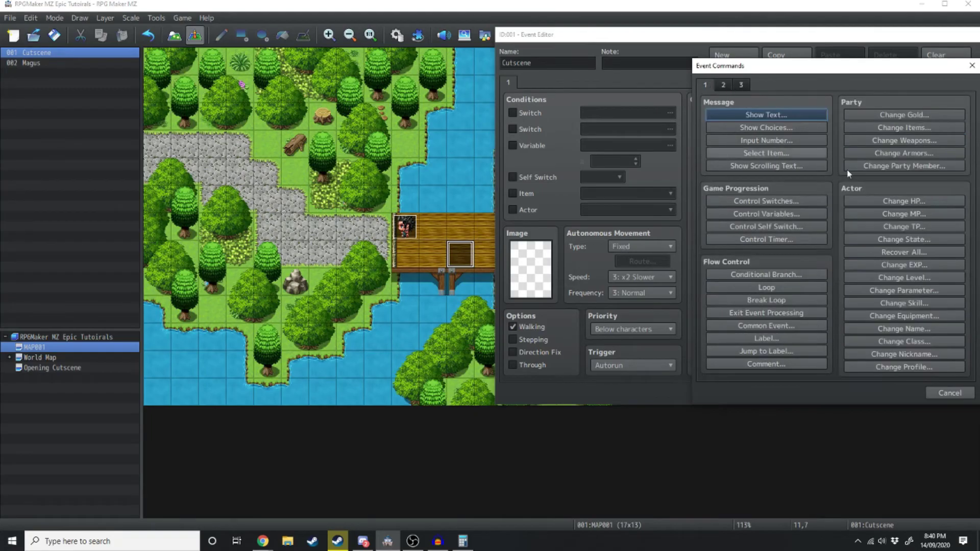
click(723, 85)
click(903, 249)
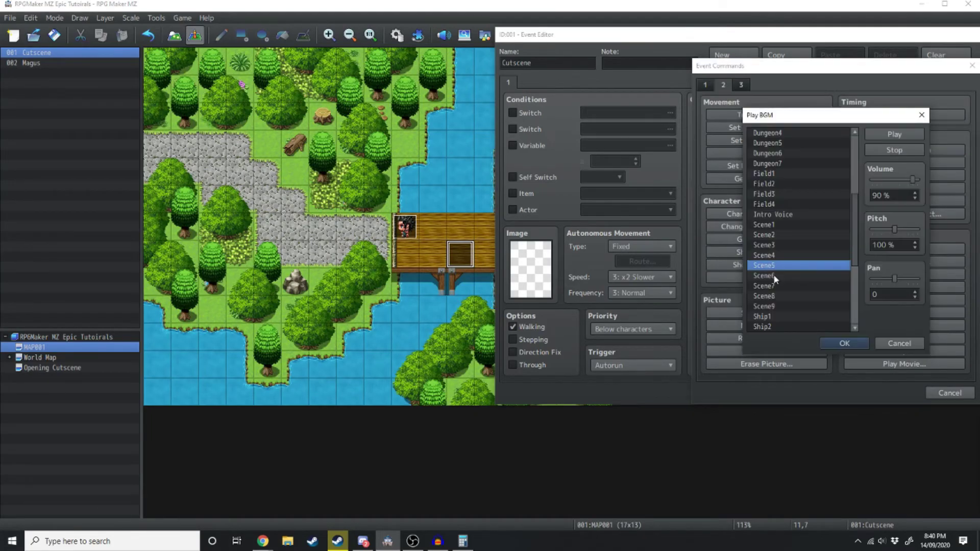
click(844, 342)
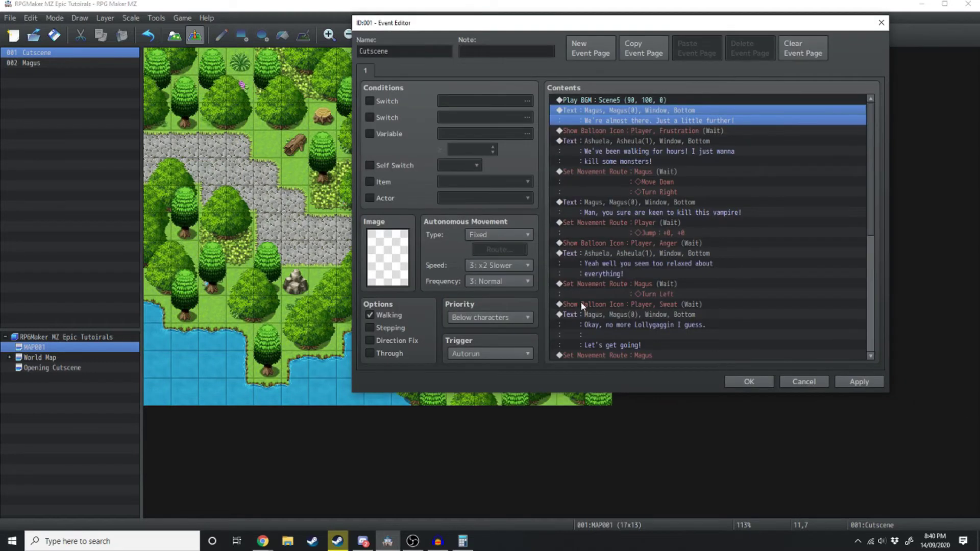
click(859, 382)
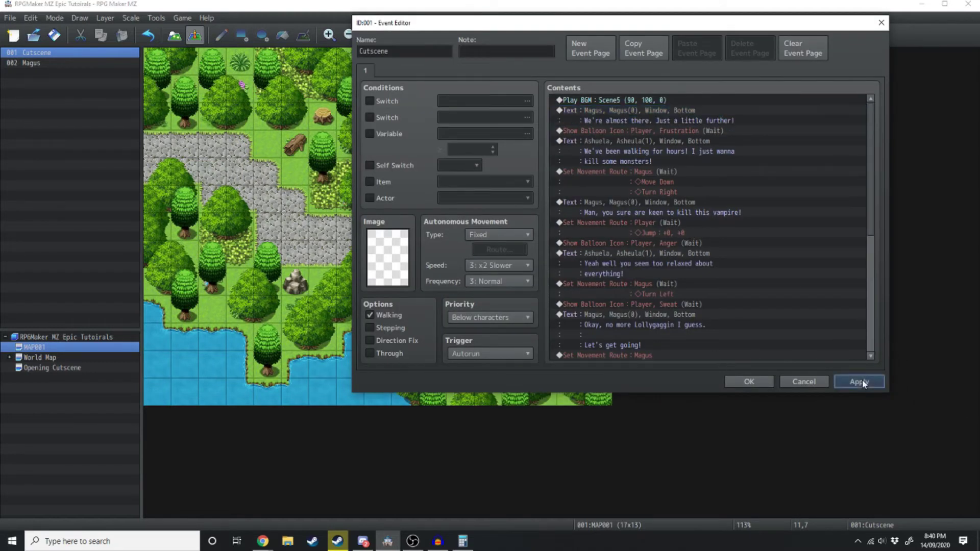
click(741, 382)
Playtest the opening cutscene through all its dialogue until the transfer to Town 1, and close the game.
click(468, 284)
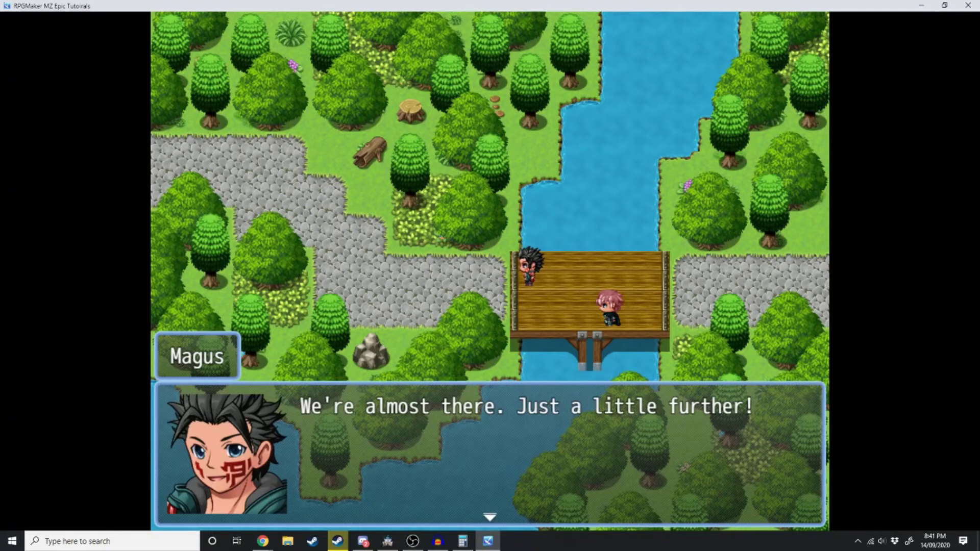
key(Return)
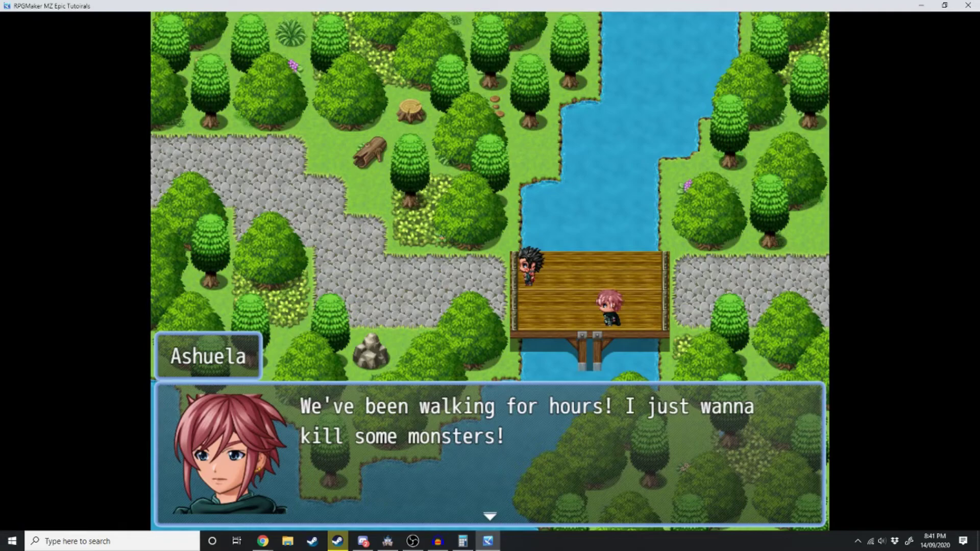
key(Return)
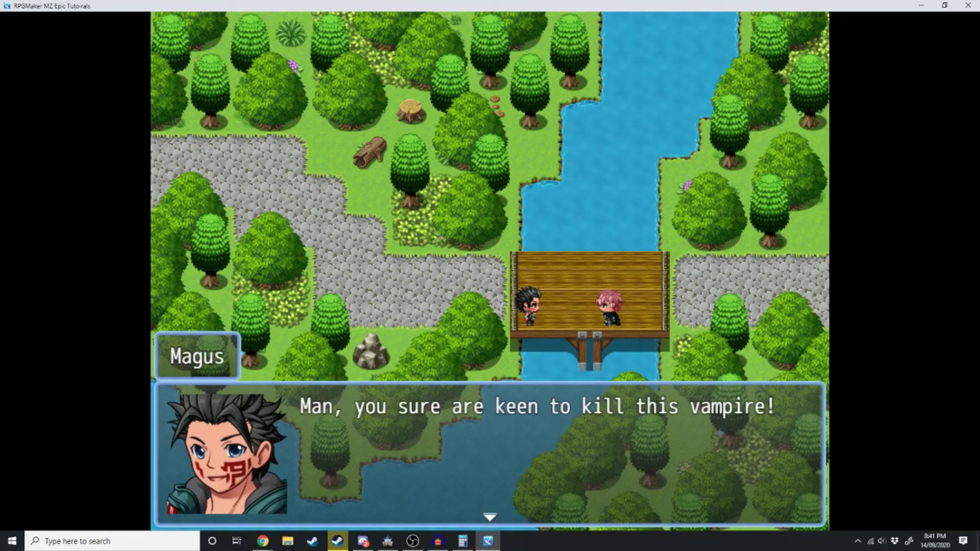
key(Return)
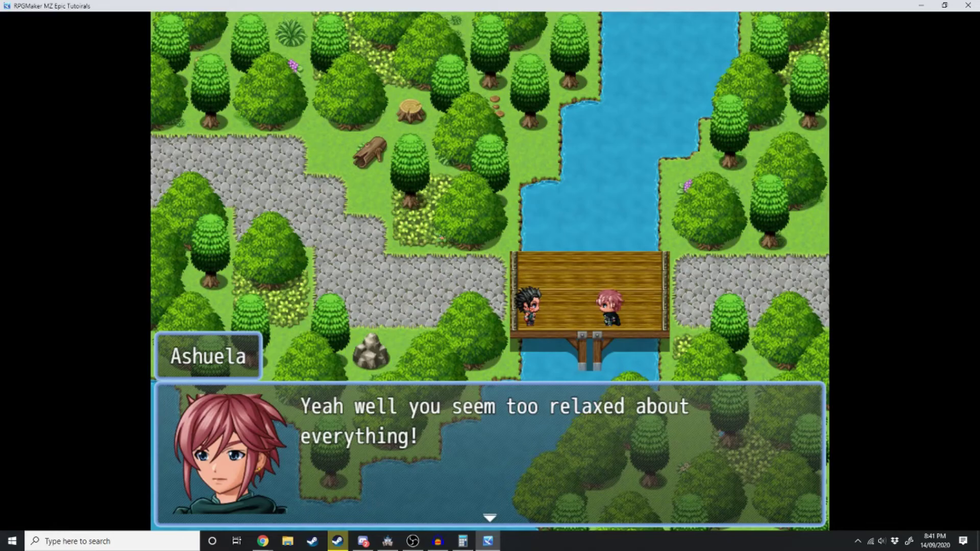
key(Return)
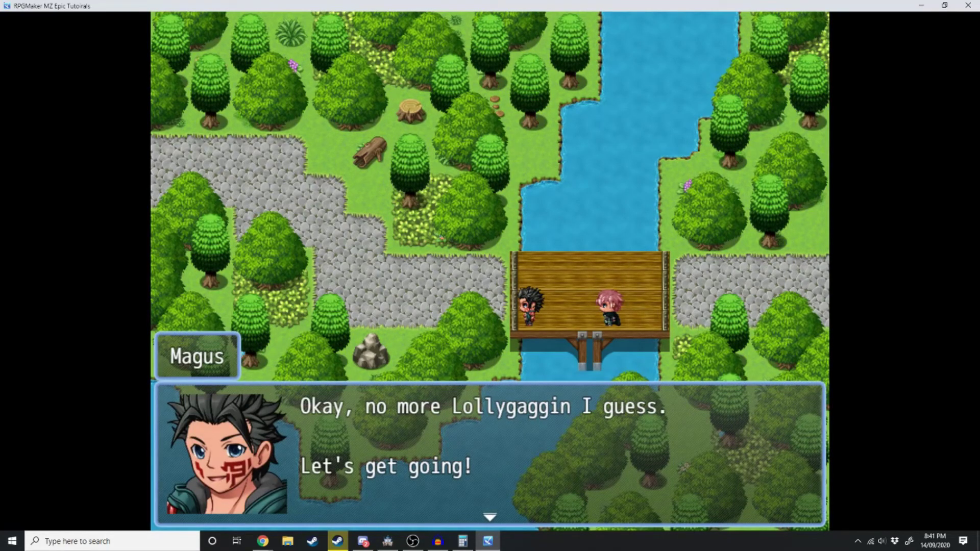
key(Return)
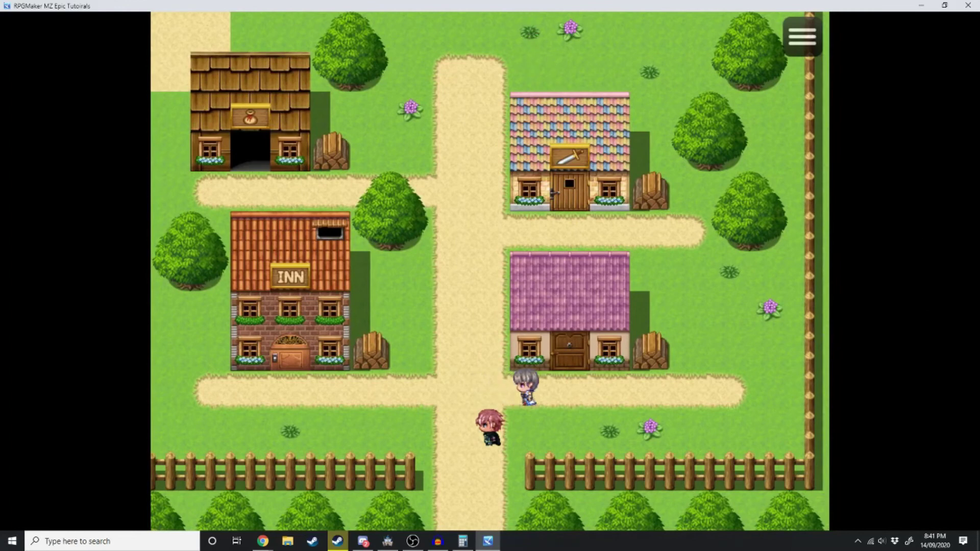
click(968, 5)
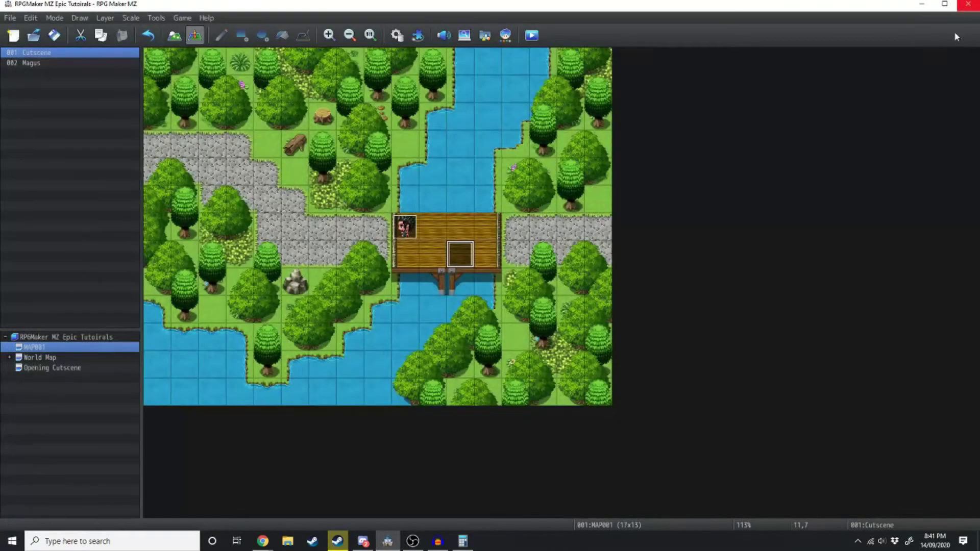
Change the character of the Cutscene event's Sweat balloon icon to Magus and save the event.
double_click(469, 253)
scroll(576, 277, down, 2)
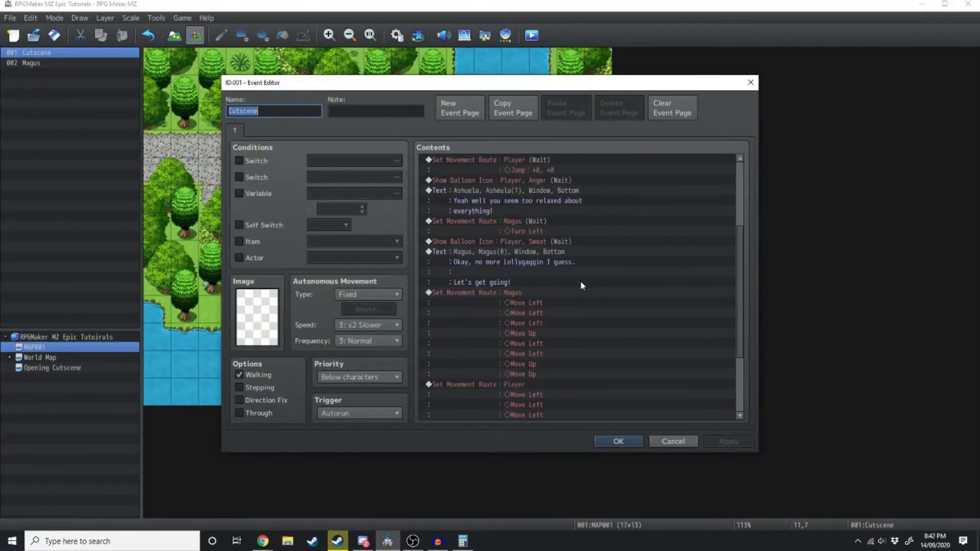
click(536, 261)
click(513, 222)
right_click(521, 242)
click(541, 265)
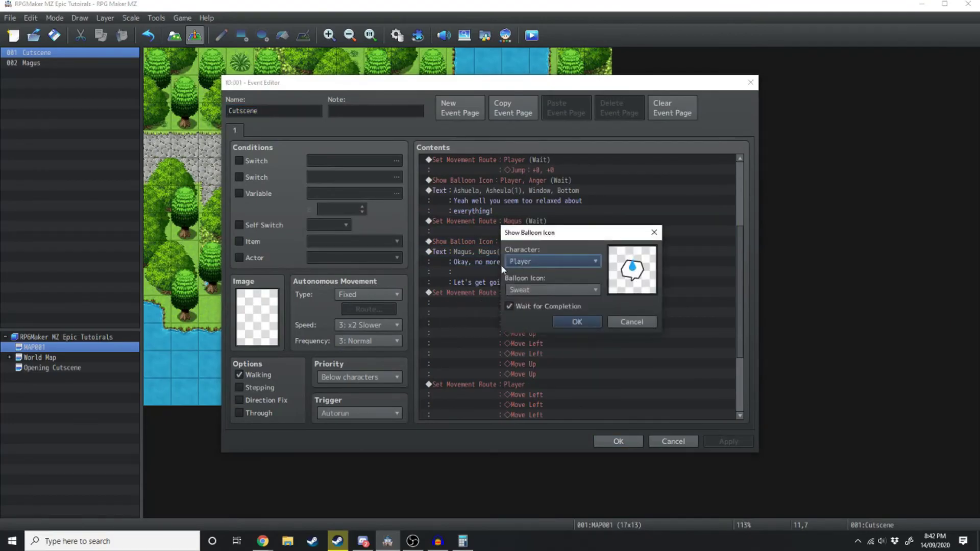
click(538, 262)
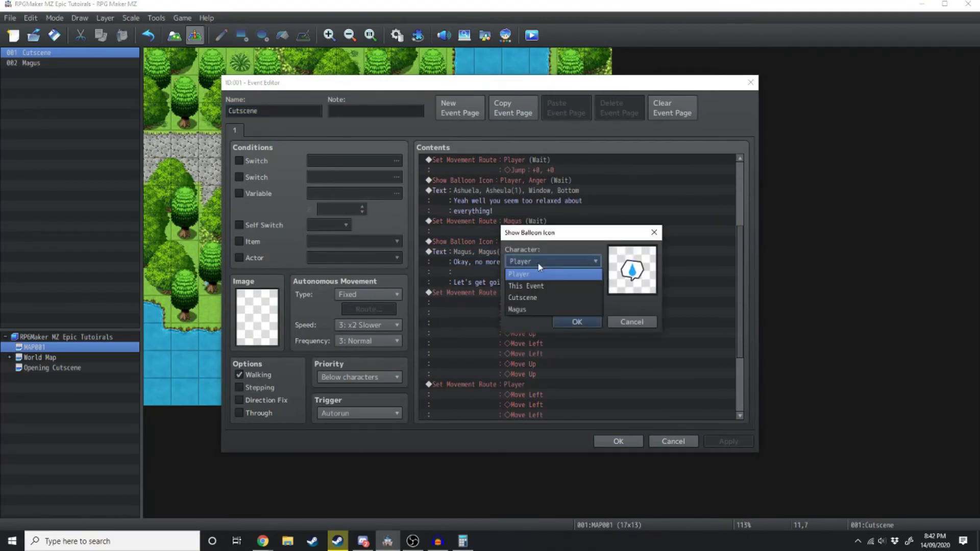
click(536, 309)
click(576, 322)
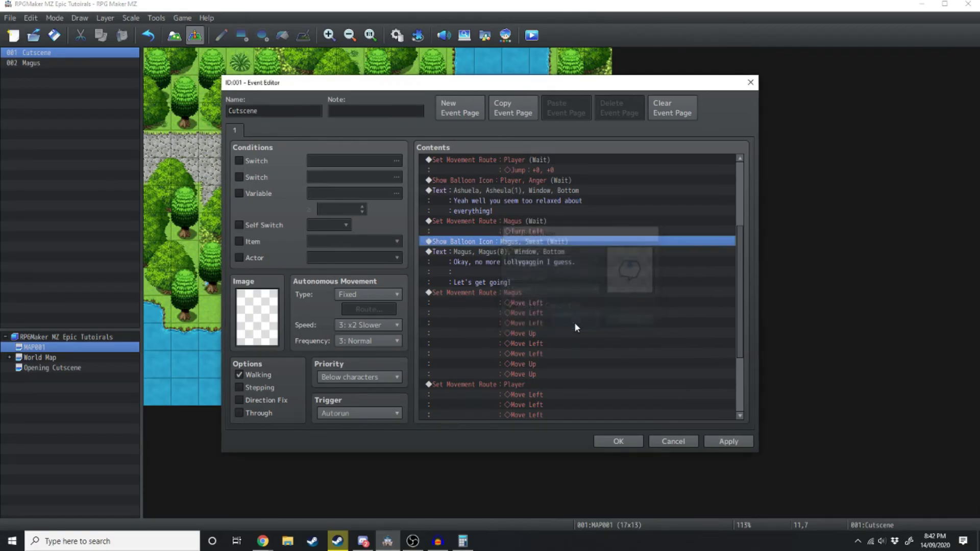
click(623, 439)
In Town 1, create an event on the path at (9,17) and give it Magus's sprite facing up.
click(40, 357)
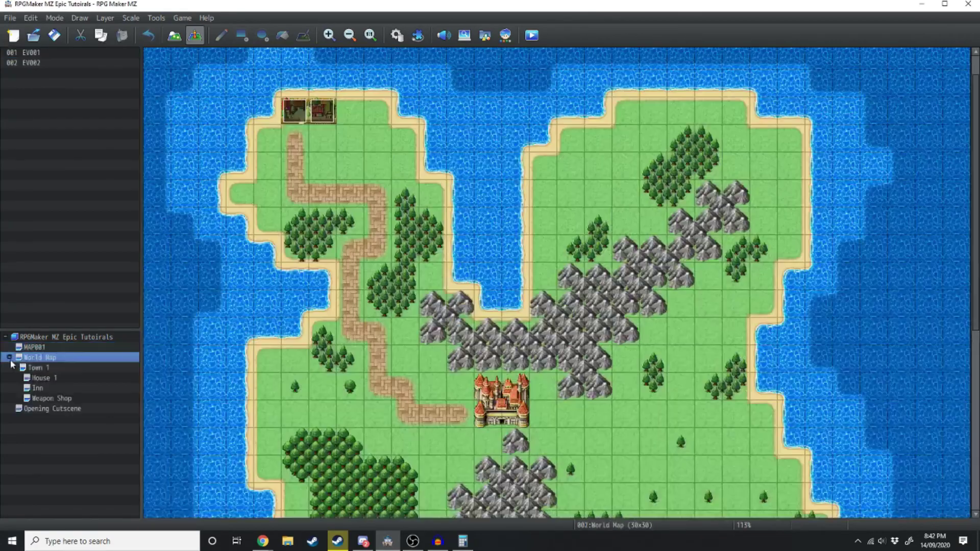
click(9, 357)
click(35, 368)
scroll(387, 449, down, 1)
click(434, 472)
click(433, 421)
double_click(411, 453)
double_click(258, 317)
click(350, 196)
click(350, 186)
double_click(496, 183)
Set the new event's priority to Same as characters and its trigger to Autorun.
drag(278, 83, 510, 67)
click(584, 397)
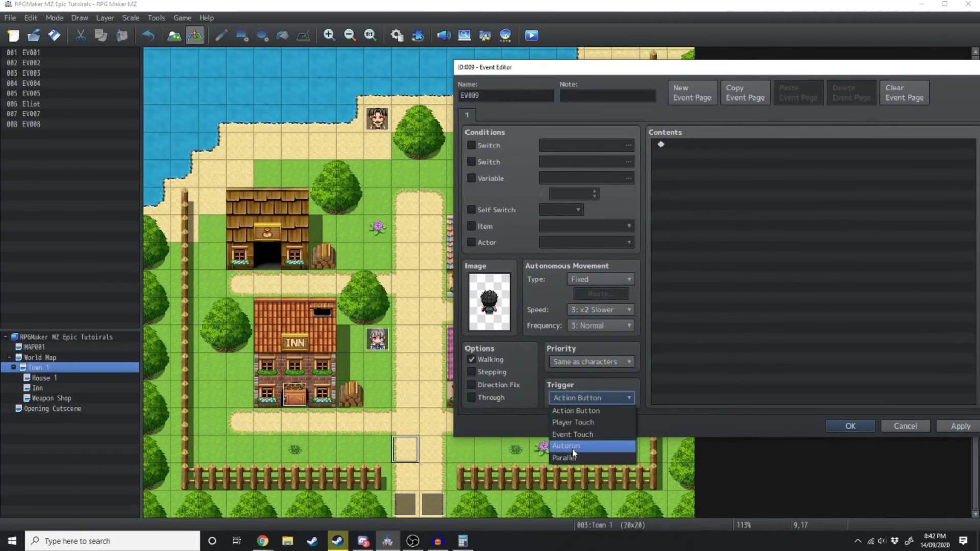
click(572, 450)
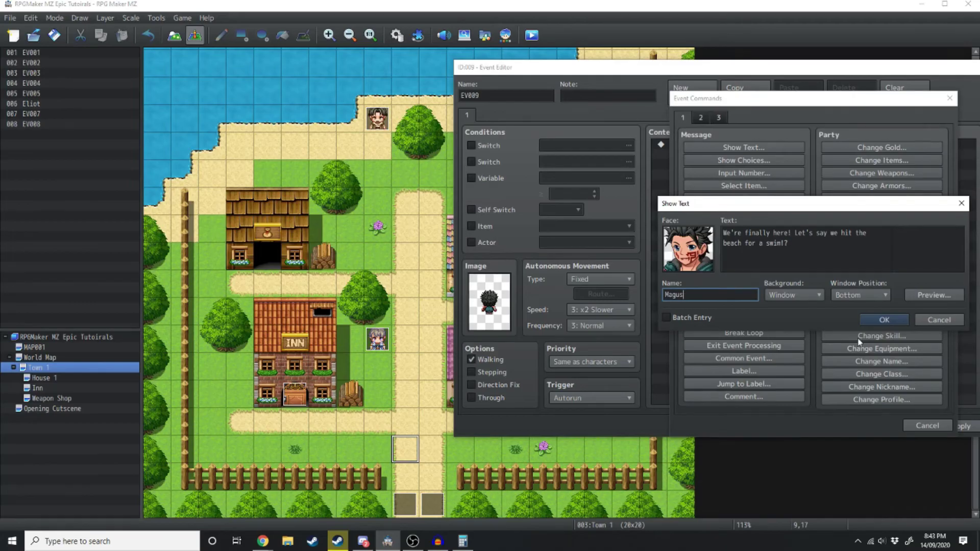
Add Magus's text "We're finally here! Let's say we hit the beach for a swim!?" with the window position Top.
key(Return)
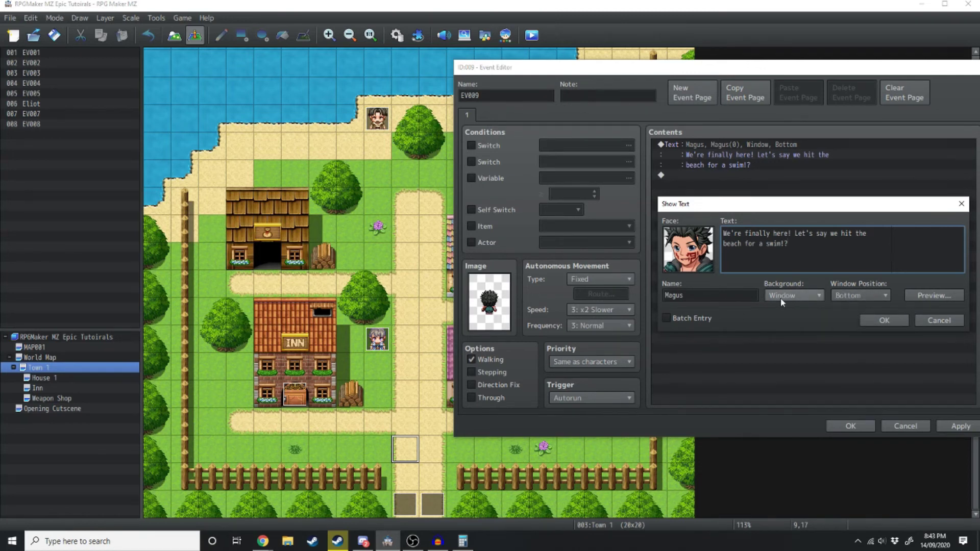
click(877, 298)
click(867, 309)
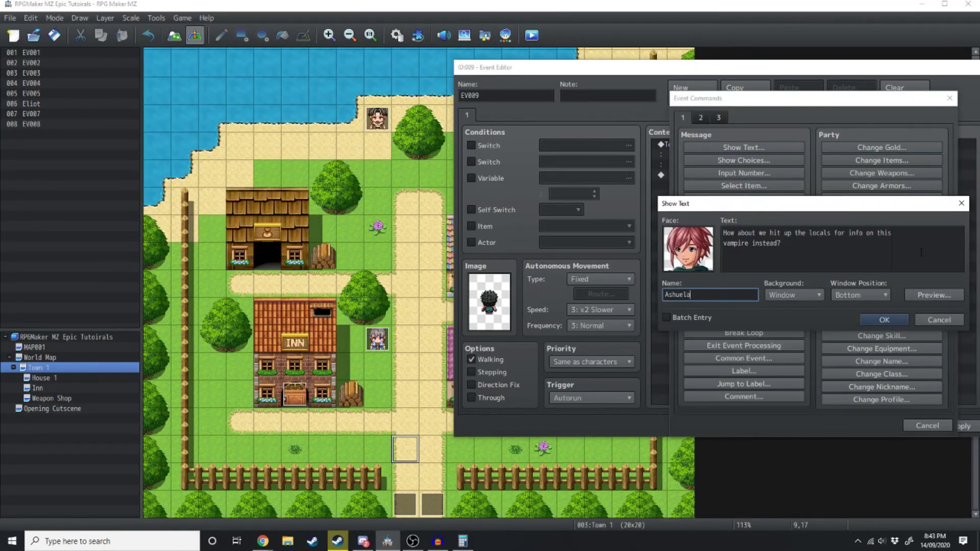
Add Ashuela's text "How about we hit up the locals for info on this vampire instead?" with the window position Top.
mouse_move(864, 259)
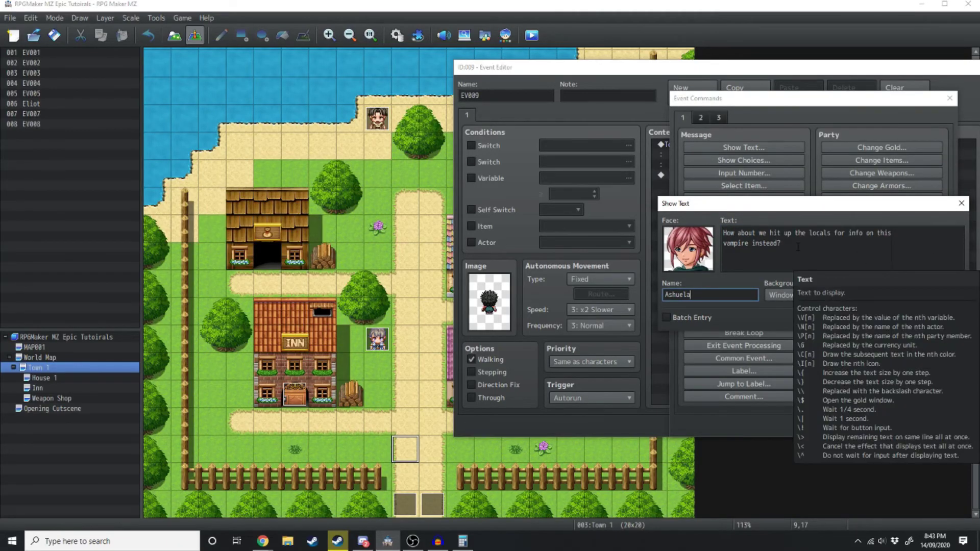
click(862, 295)
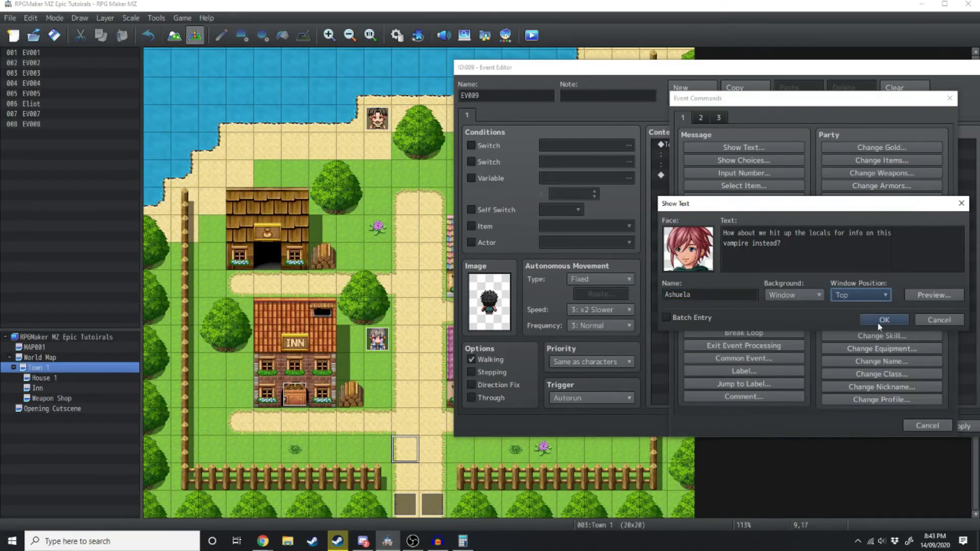
click(878, 322)
Add a This Event route with Move Right and Turn Down, followed by Magus's Top-positioned text "Yeah that's probably a good idea.".
key(Return)
double_click(746, 204)
click(746, 204)
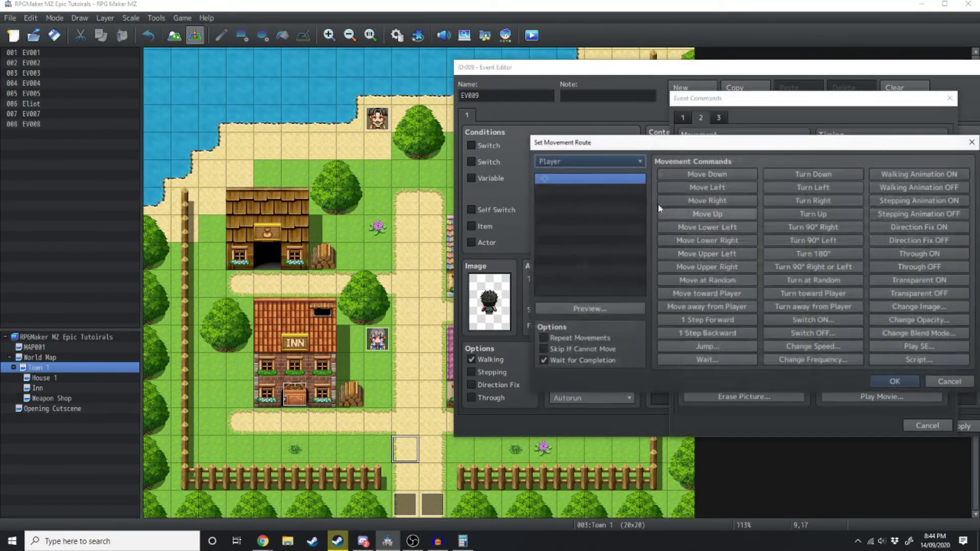
click(599, 162)
click(565, 188)
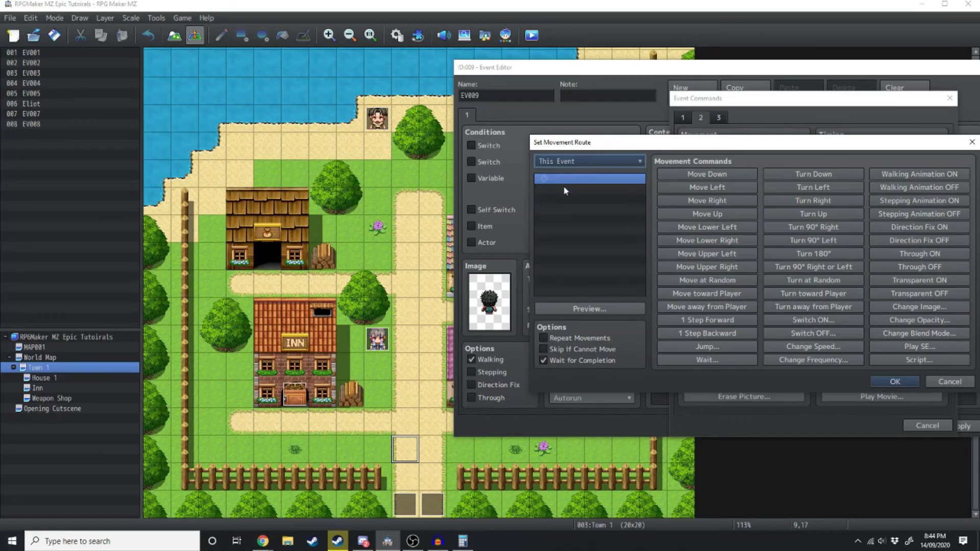
click(716, 200)
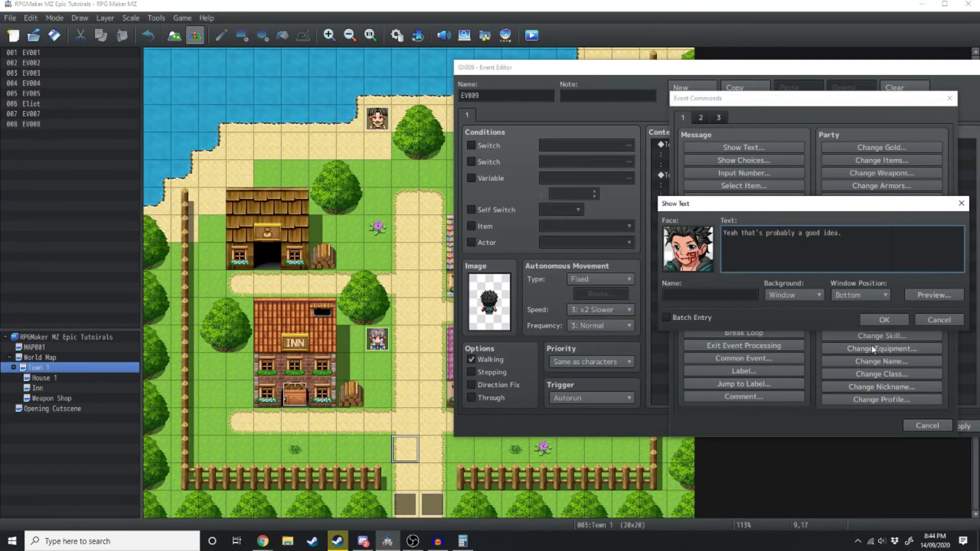
click(884, 320)
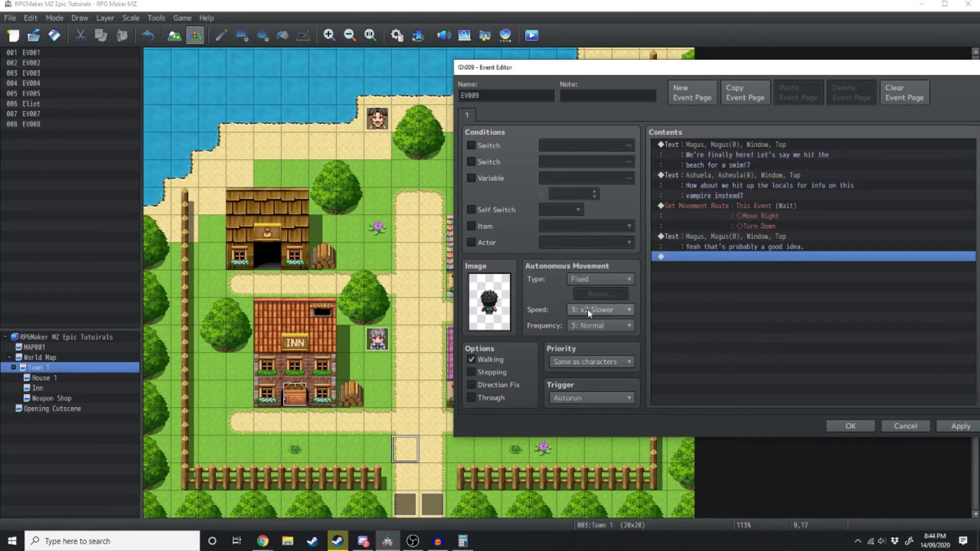
Add a movement route for This Event with Through ON, Turn Down and Transparent ON, waiting for completion.
double_click(712, 256)
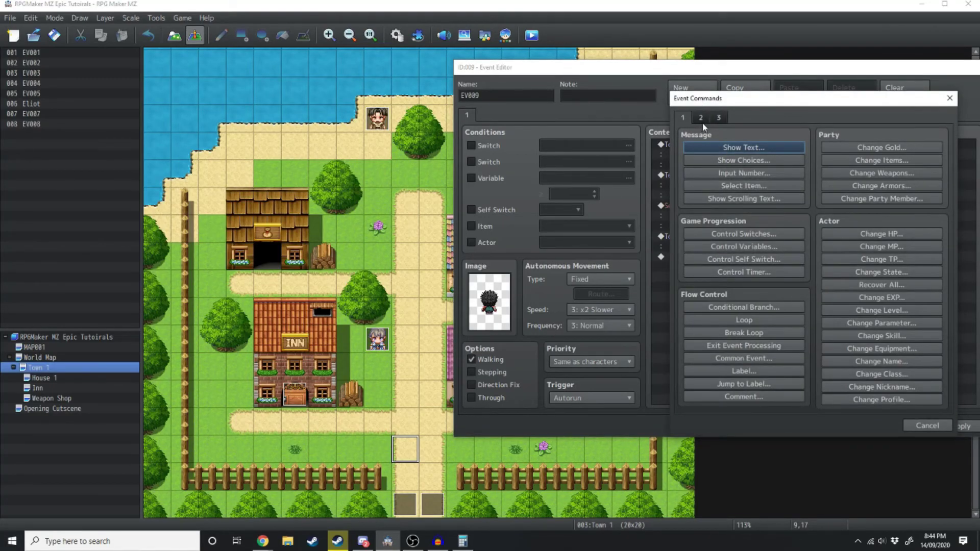
click(702, 122)
click(735, 195)
click(594, 160)
click(588, 182)
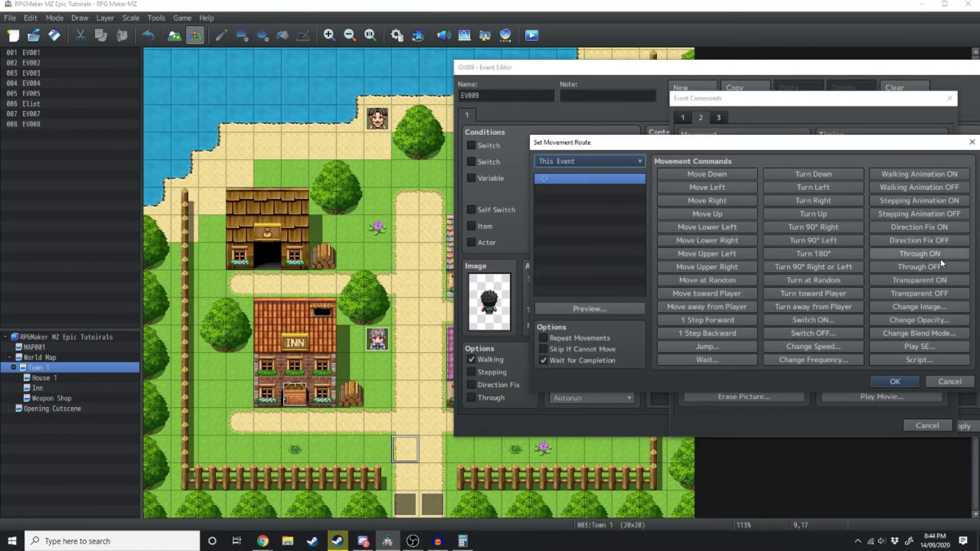
click(922, 253)
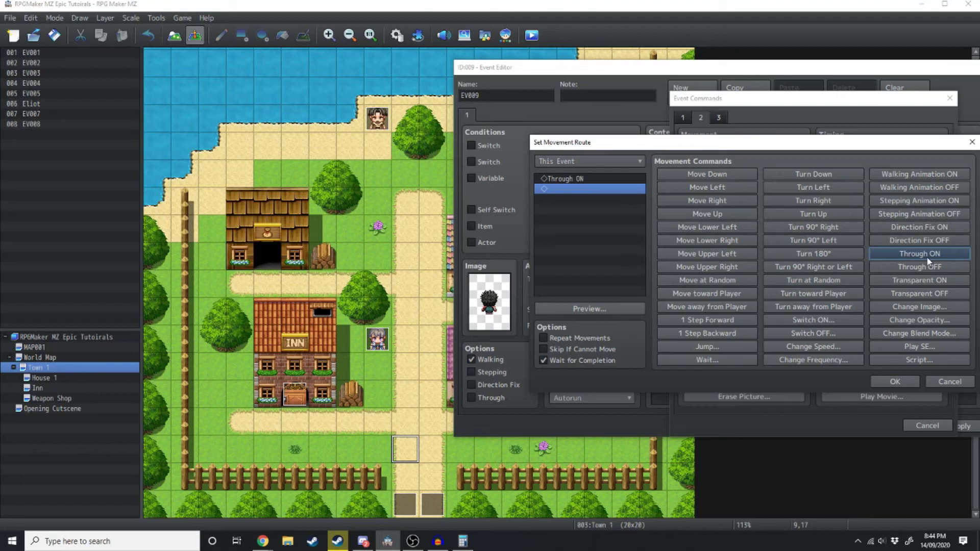
click(813, 175)
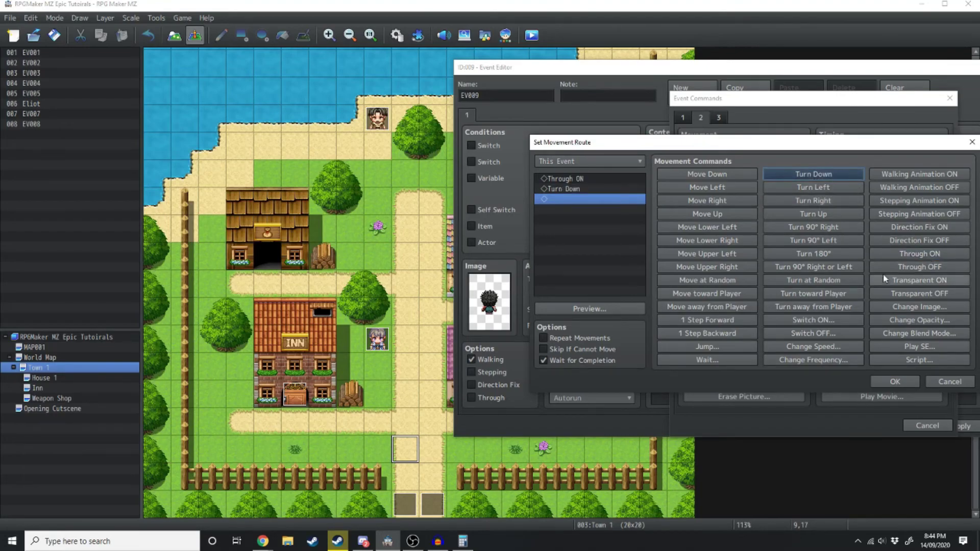
click(921, 282)
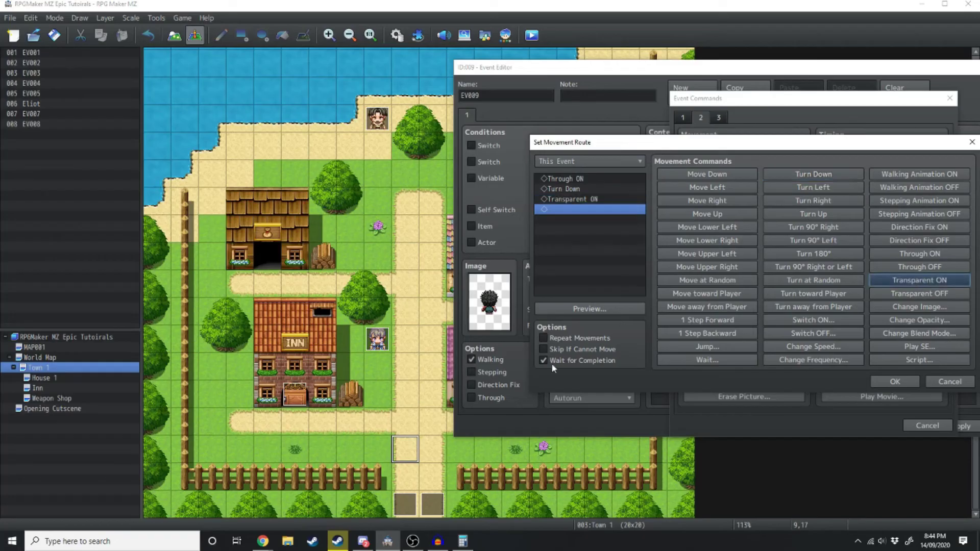
click(897, 382)
Add a Wait command of 30 frames after the movement route.
click(902, 148)
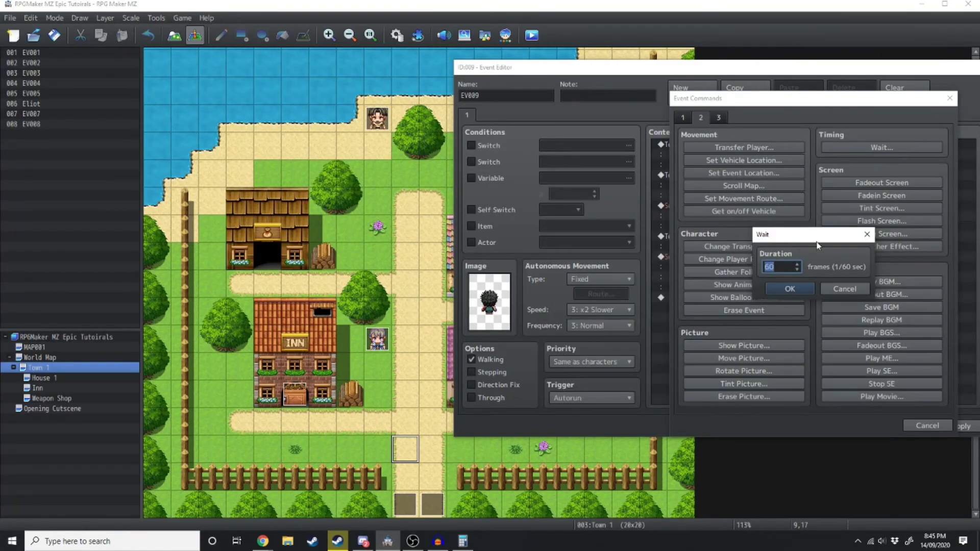
text(30)
click(769, 289)
Add the text "Use the arrow keys to move around and [Space bar] to interact with the world." with Dim background, Middle position.
double_click(759, 313)
click(682, 117)
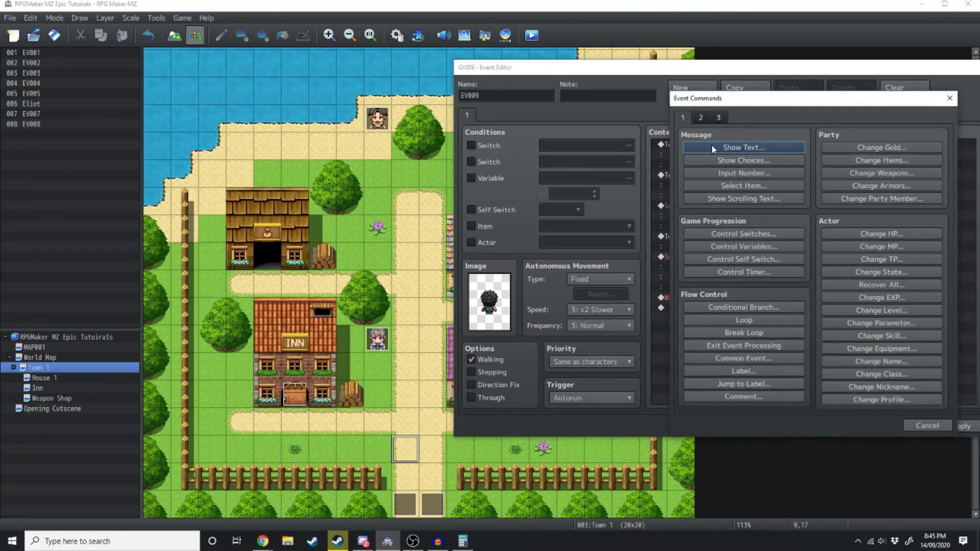
click(712, 148)
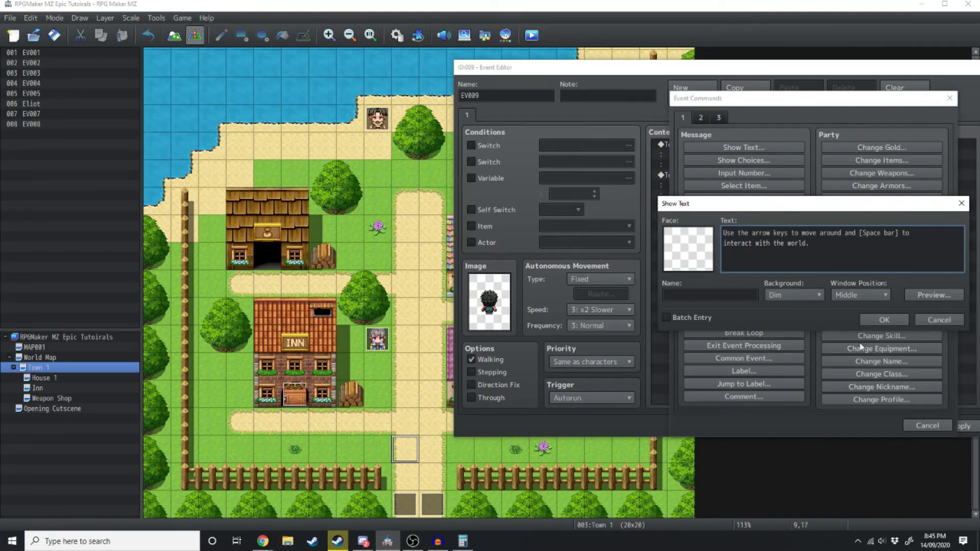
click(884, 320)
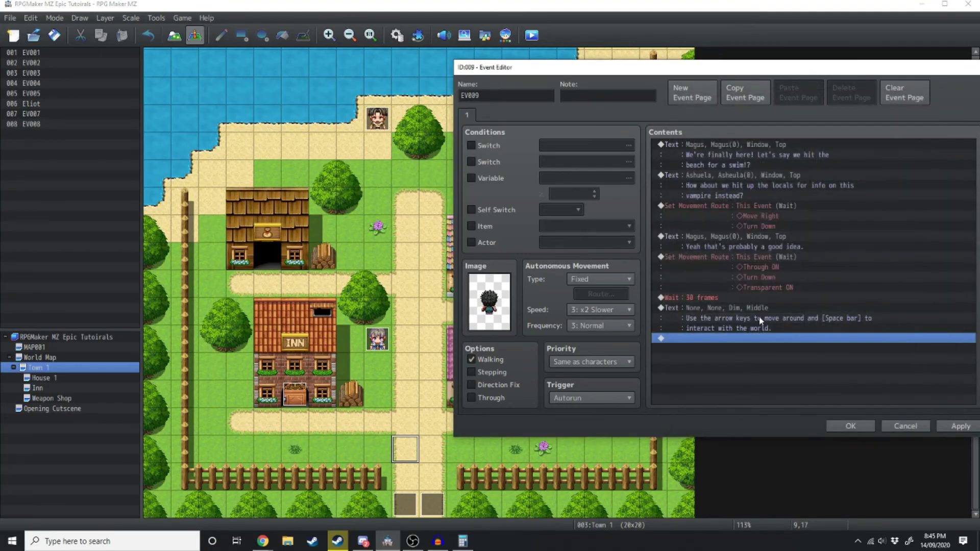
Add a command turning self switch A ON at the end of the contents, and create a second event page.
double_click(733, 340)
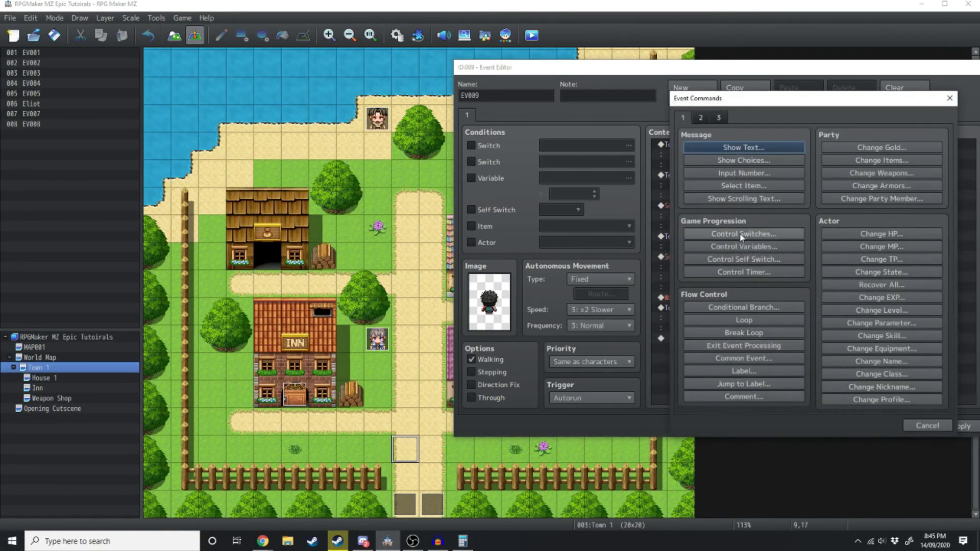
click(759, 260)
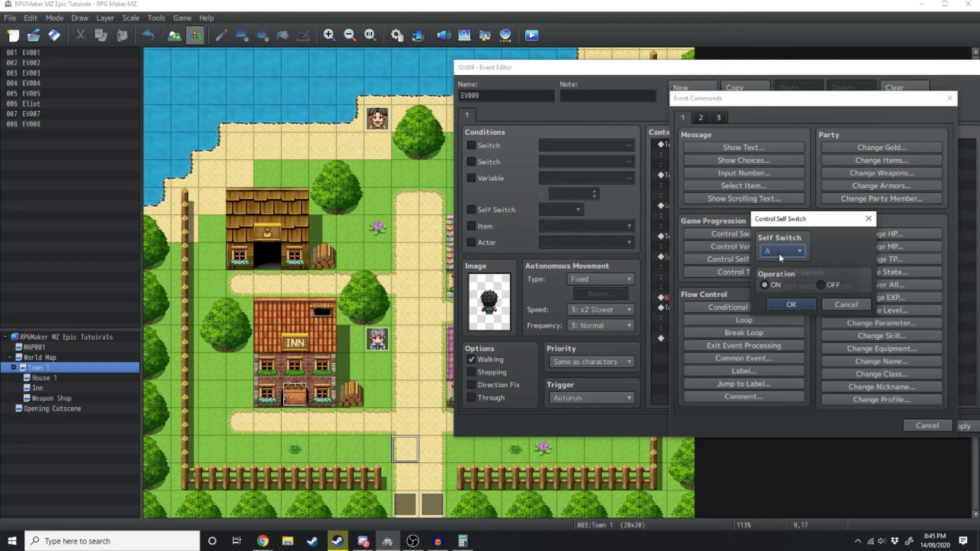
click(779, 253)
click(777, 258)
click(790, 305)
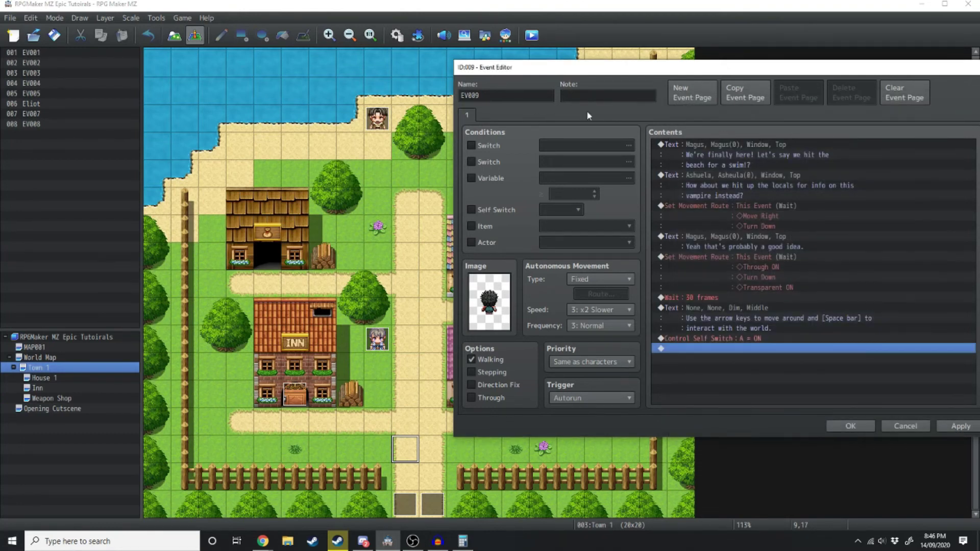
click(681, 99)
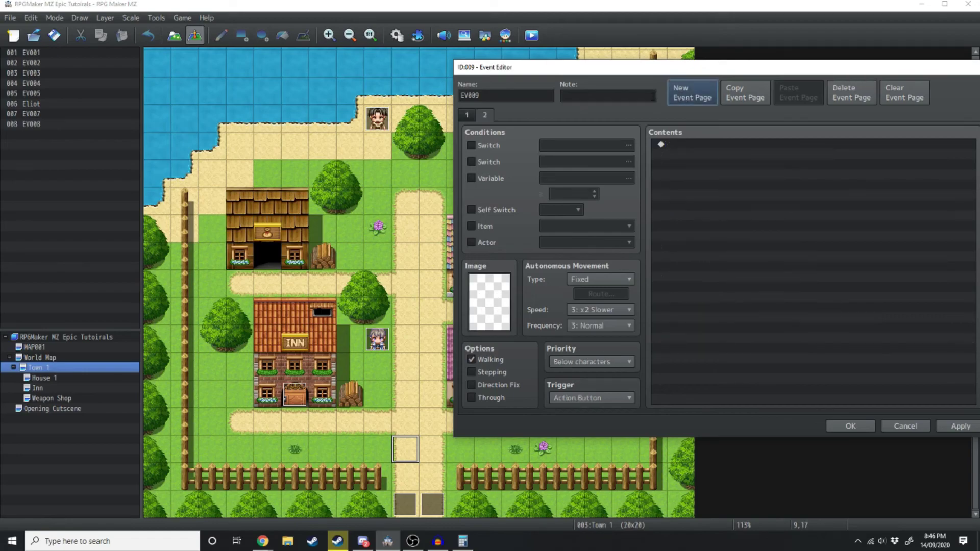
Make the second event page conditional on self switch A.
click(472, 209)
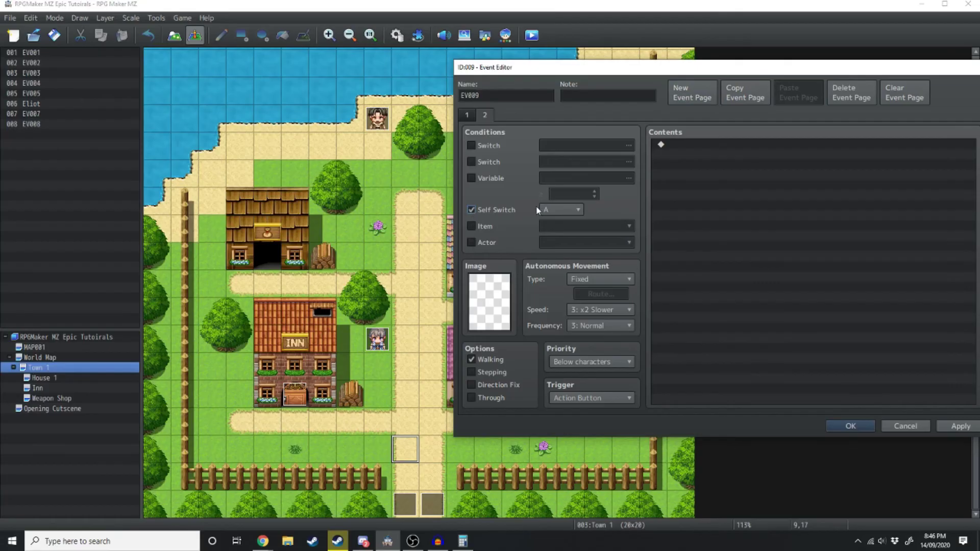
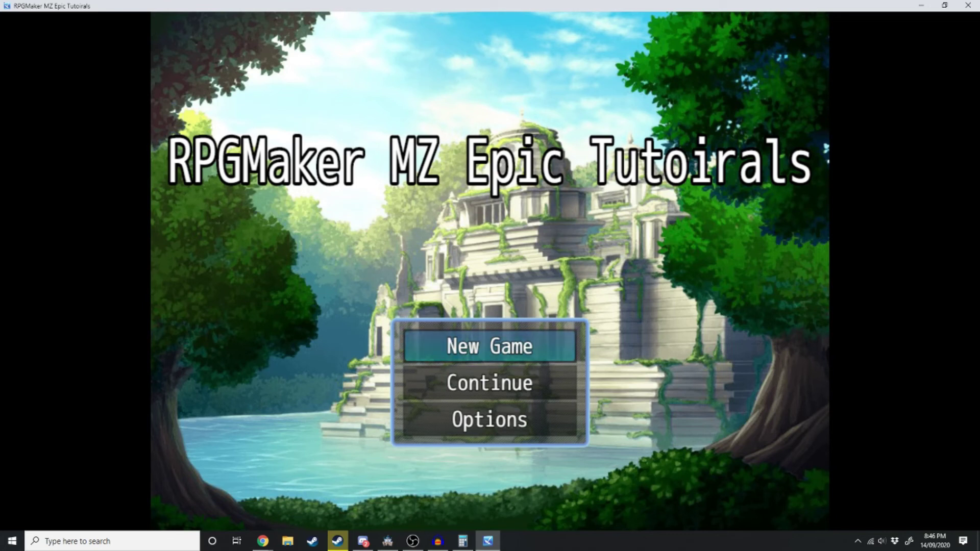
Start a new game in the playtest and advance the Magus and Ashuela bridge dialogue through to the Town 1 transfer.
key(Return)
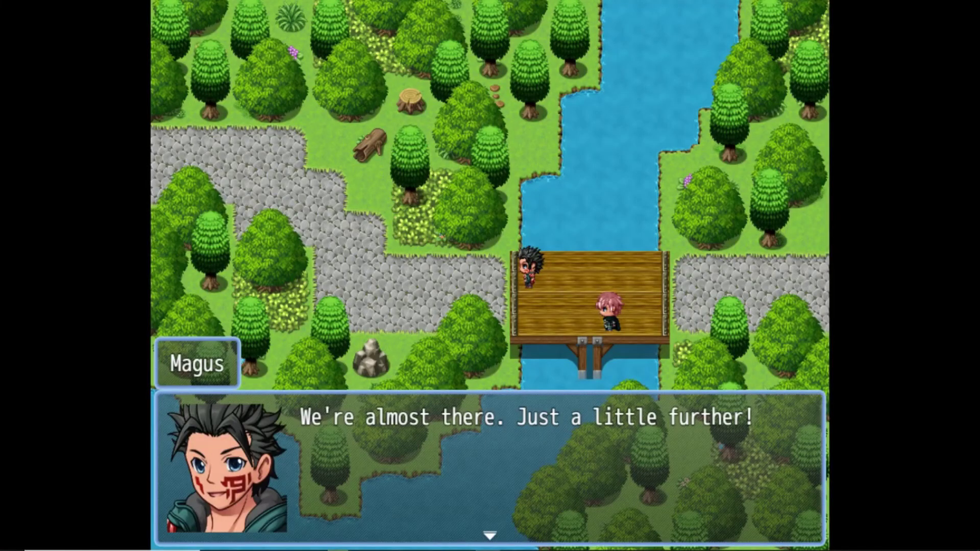
key(Return)
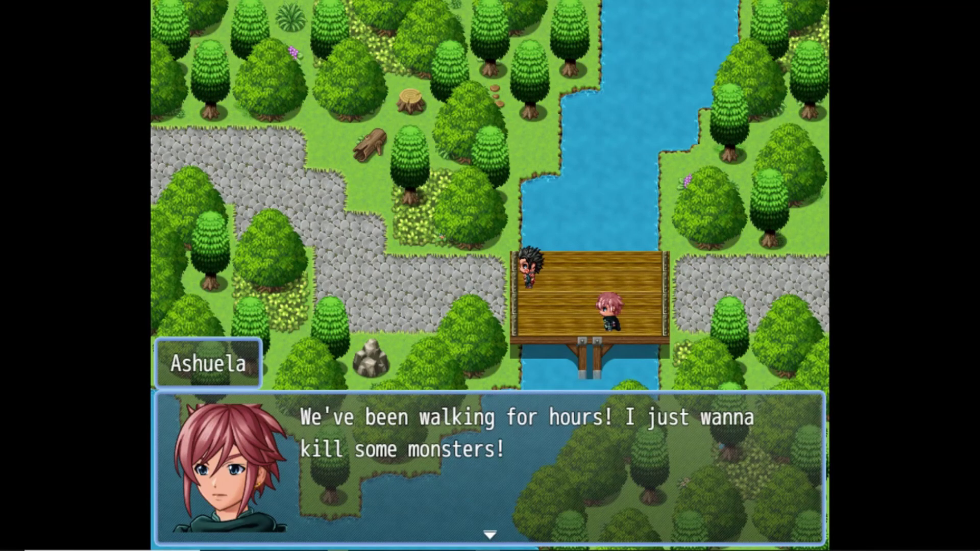
key(Return)
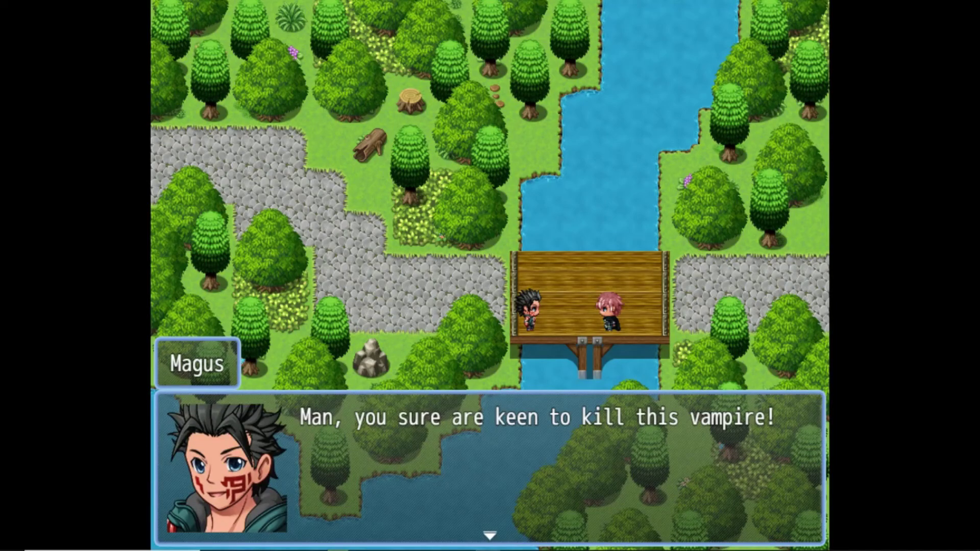
key(Return)
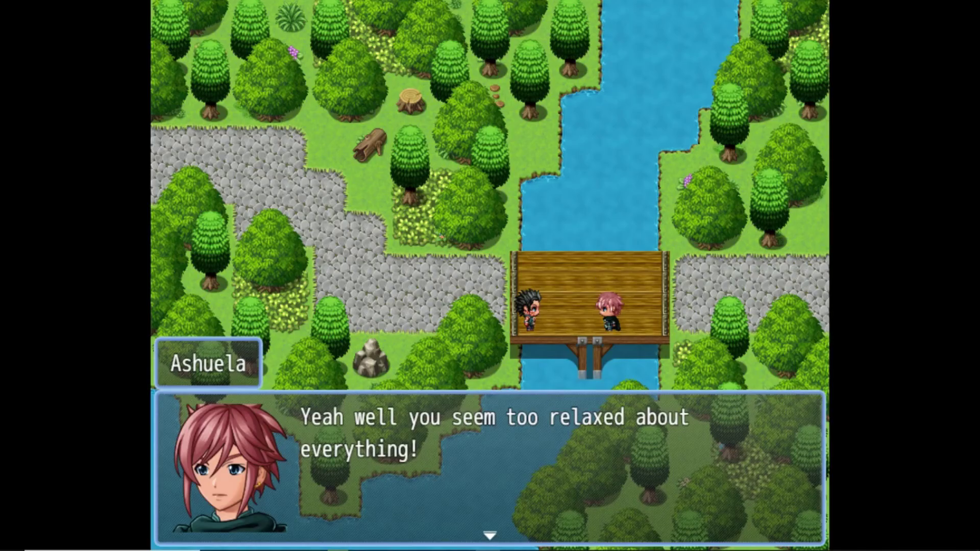
key(Return)
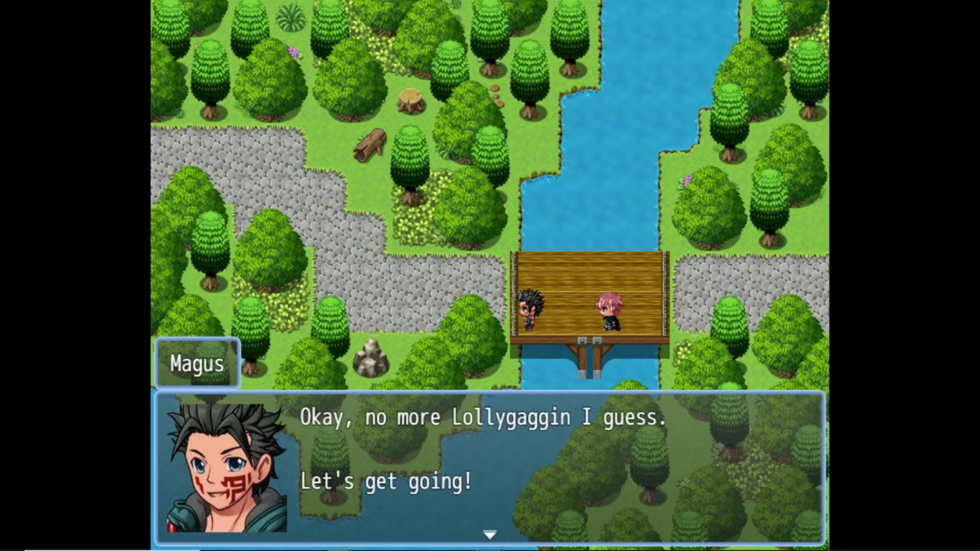
key(Return)
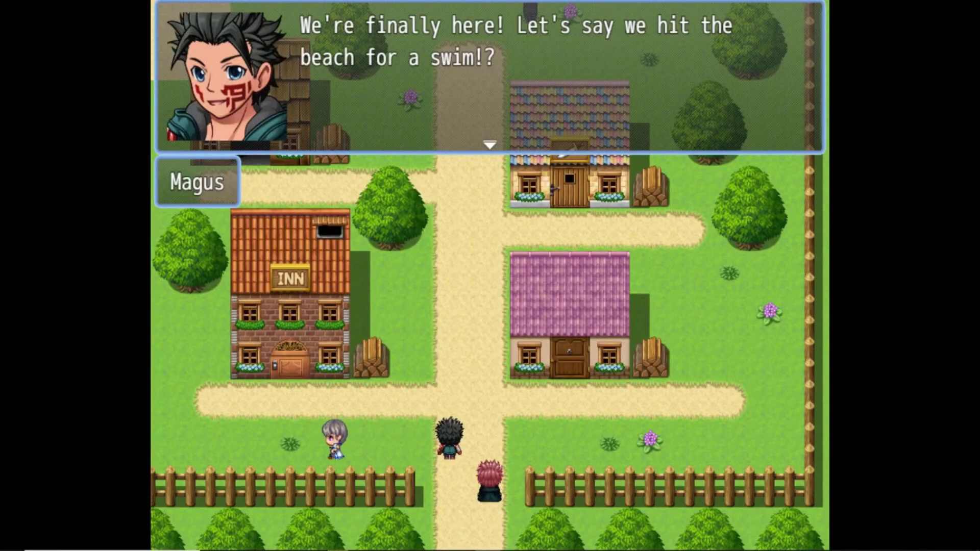
Advance the Town 1 arrival dialogue and dismiss the movement instructions message to end the cutscene.
key(Return)
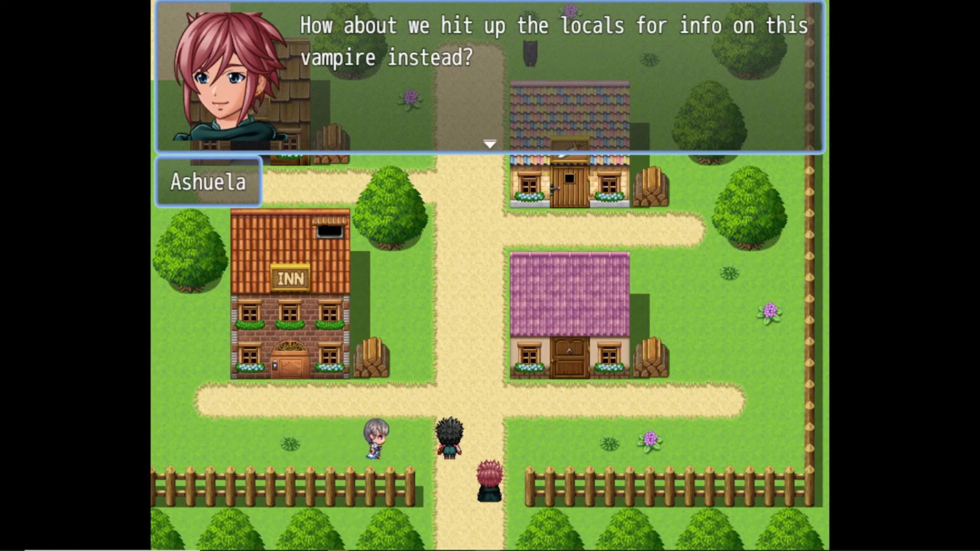
key(Return)
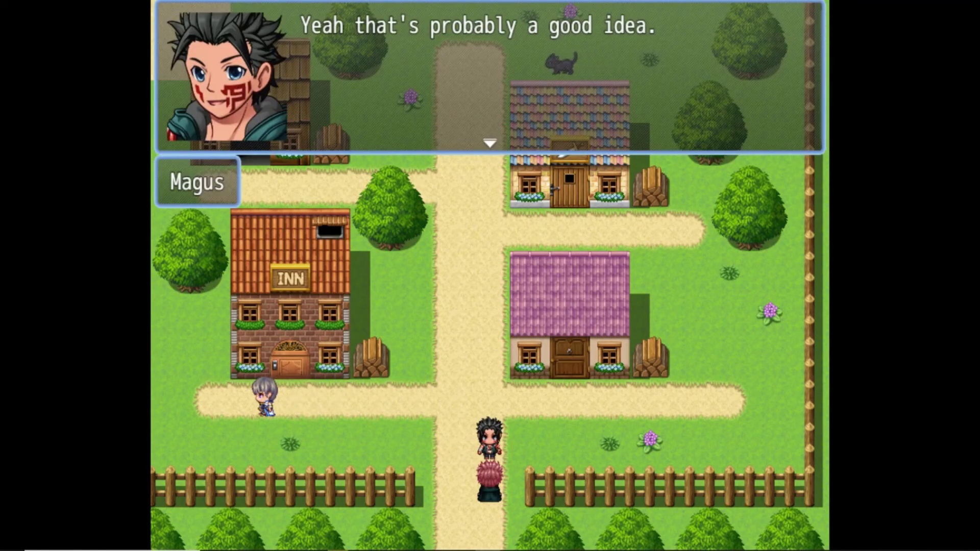
key(Return)
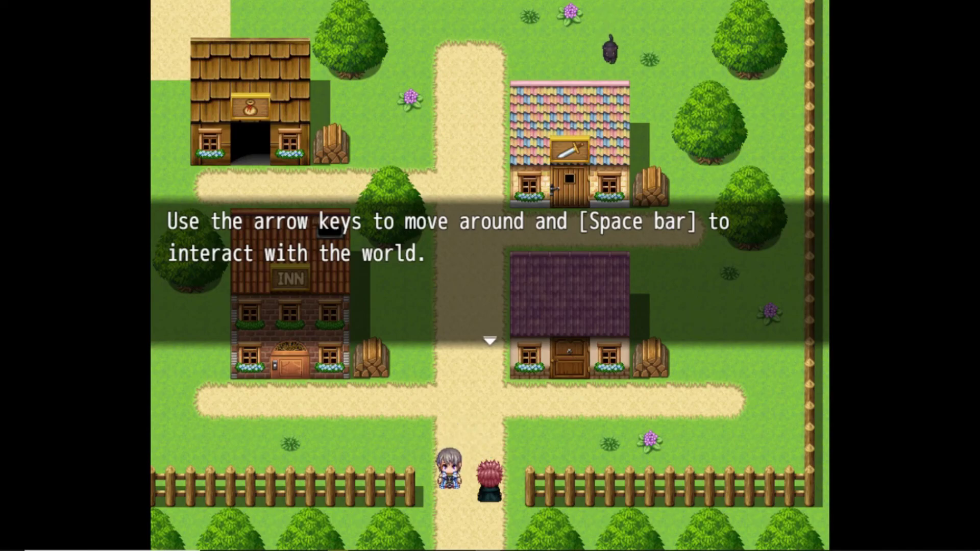
key(space)
Walk the player through Town 1 to the man on the beach and talk to him to start the crab battle.
key(Up)
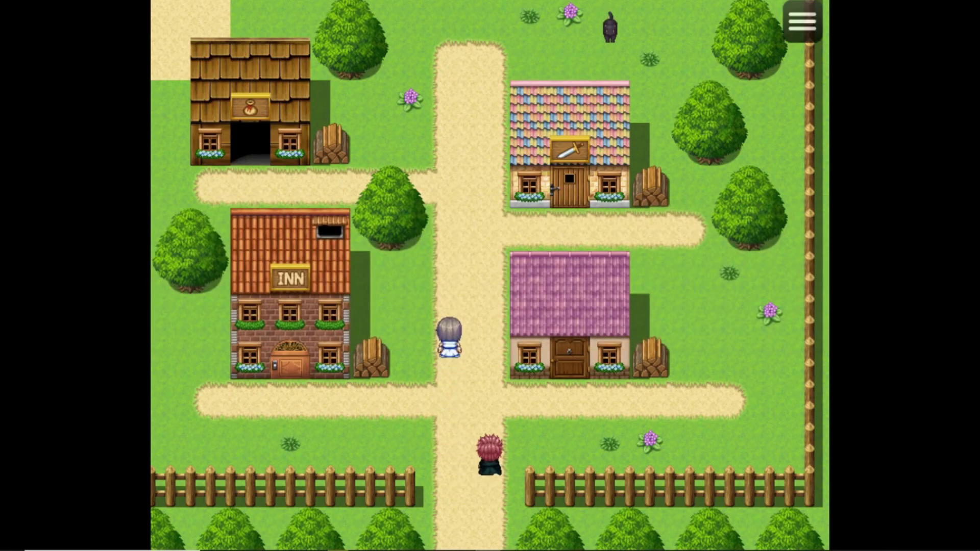
key(Left)
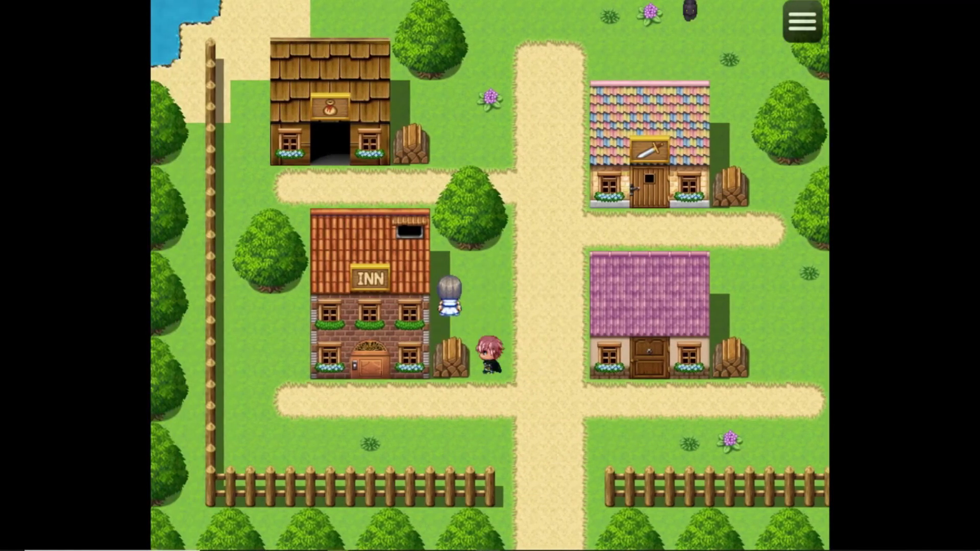
key(Right)
key(Up)
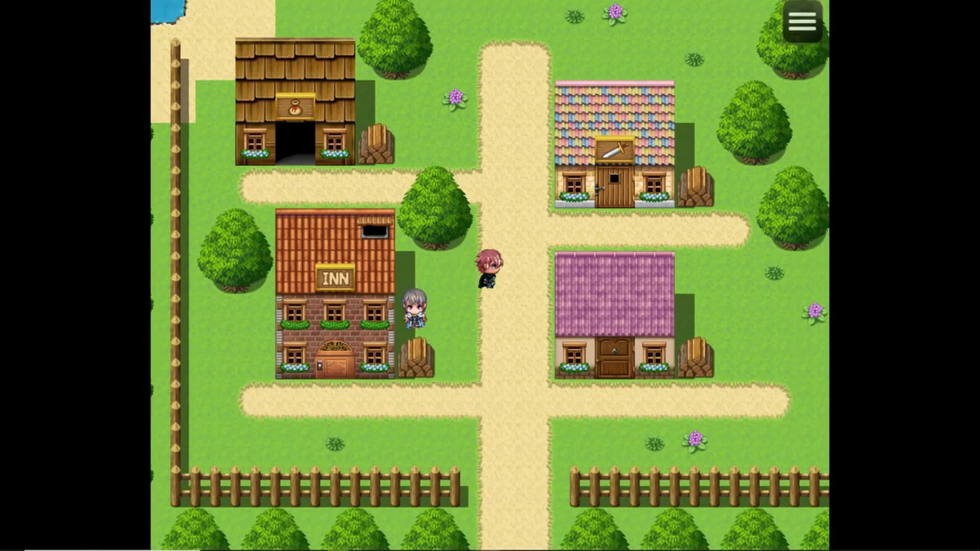
key(Right)
key(Up)
key(Left)
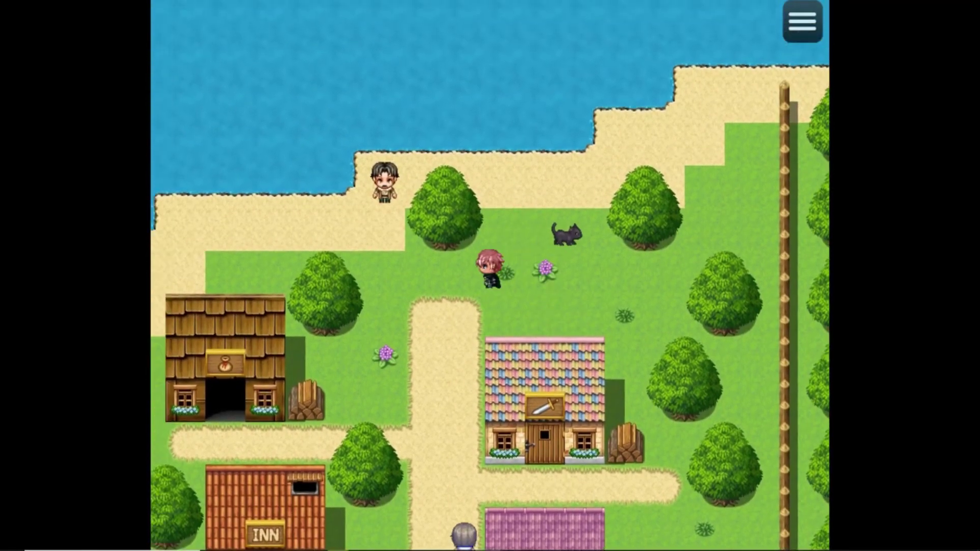
key(Down)
key(Right)
key(Up)
key(Left)
key(Left)
key(Right)
key(Up)
key(Return)
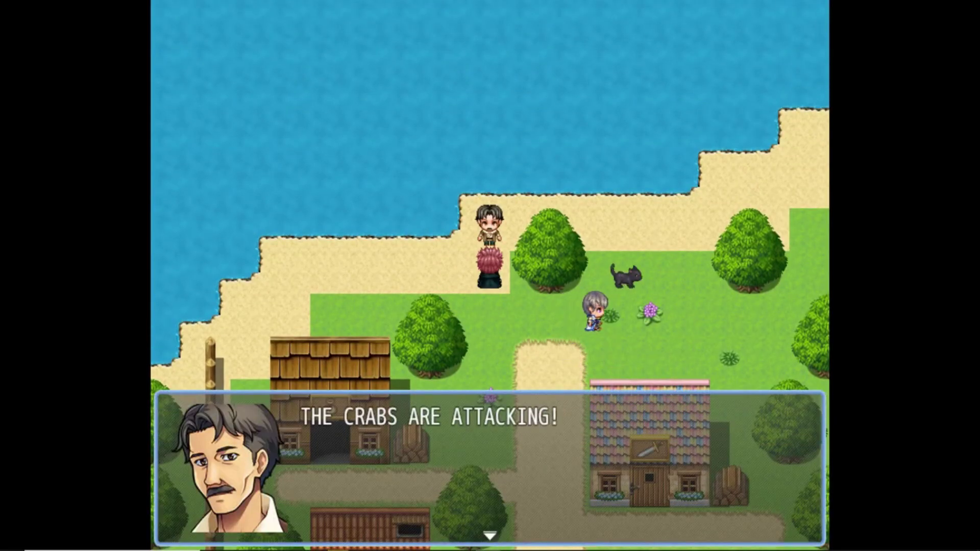
key(Return)
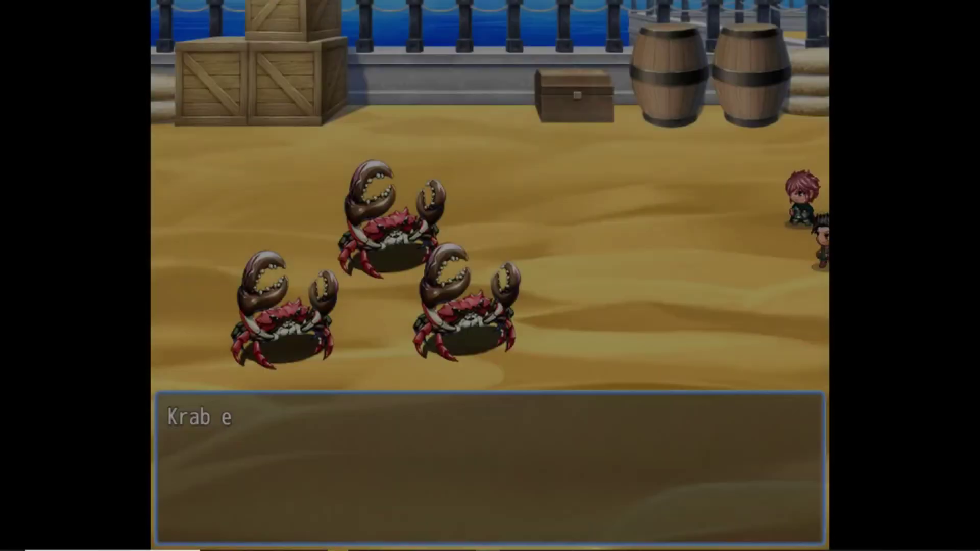